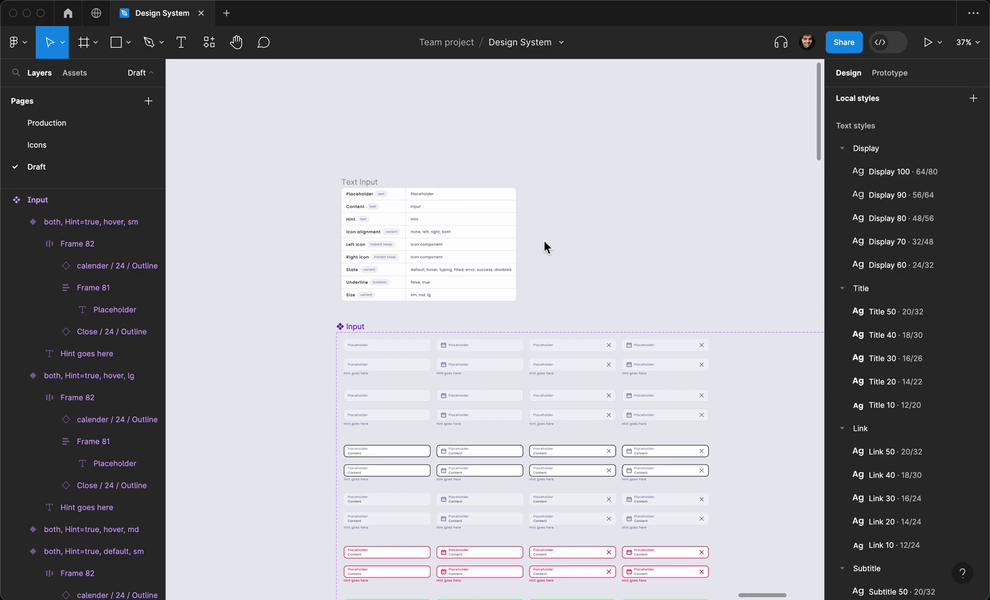
# Search the Assets panel for 'input' and drag the Input component onto the canvas.
pyautogui.scroll(3, 485, 153)
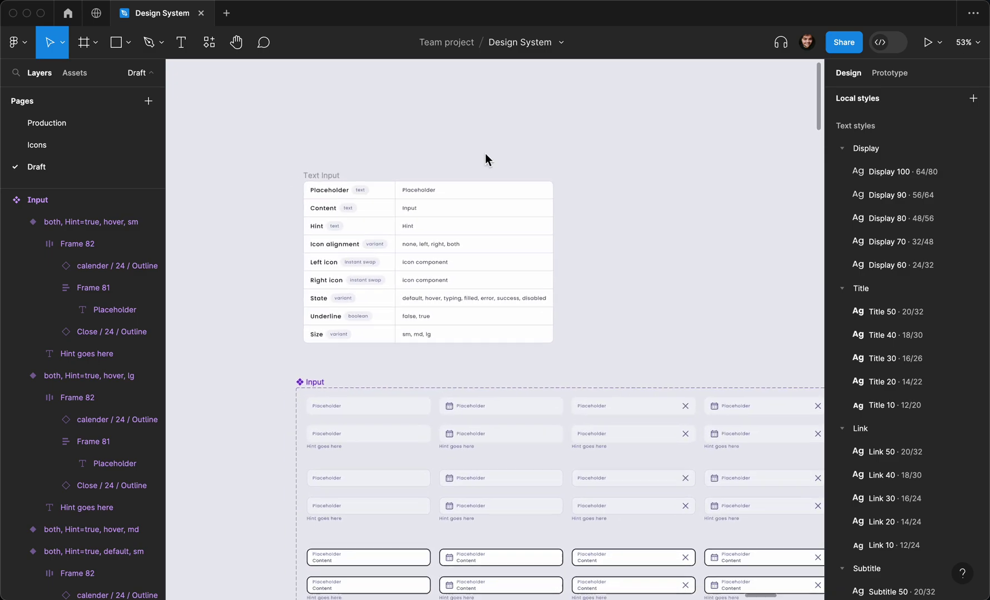
pyautogui.scroll(-2, 484, 160)
pyautogui.scroll(-3, 484, 161)
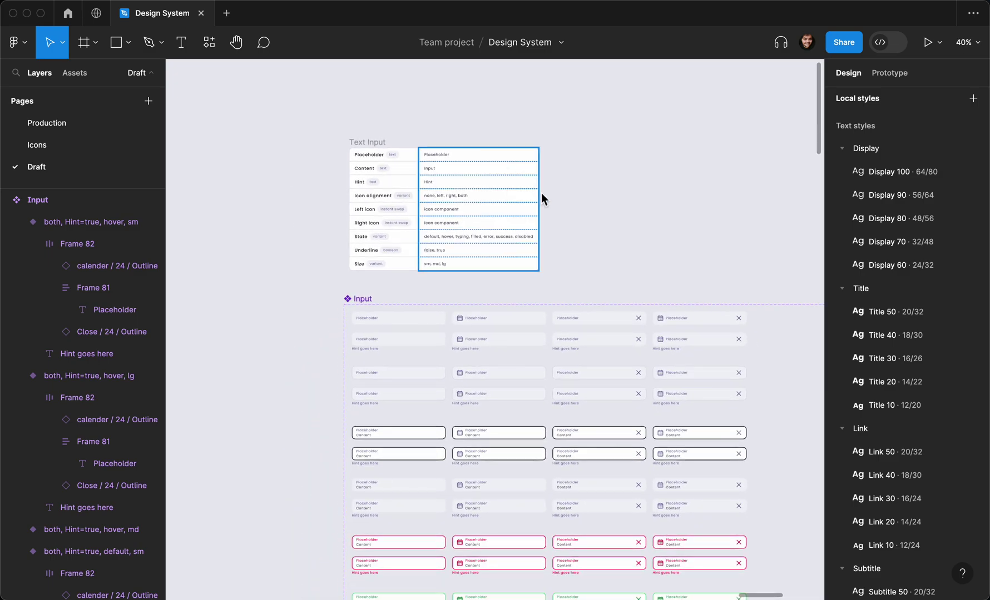
pyautogui.hscroll(2, 541, 199)
pyautogui.scroll(5, 460, 212)
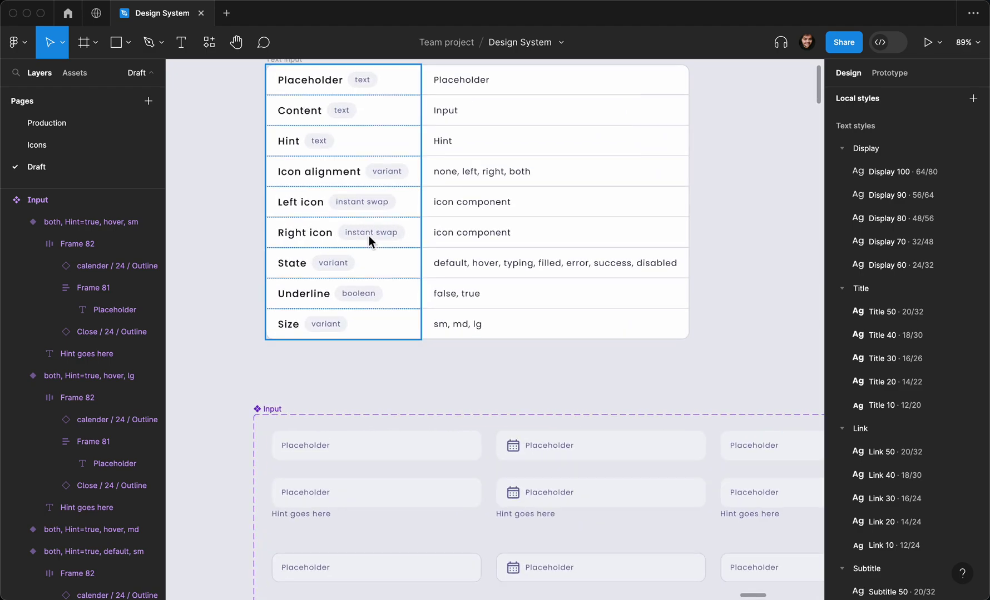
pyautogui.scroll(-2, 402, 202)
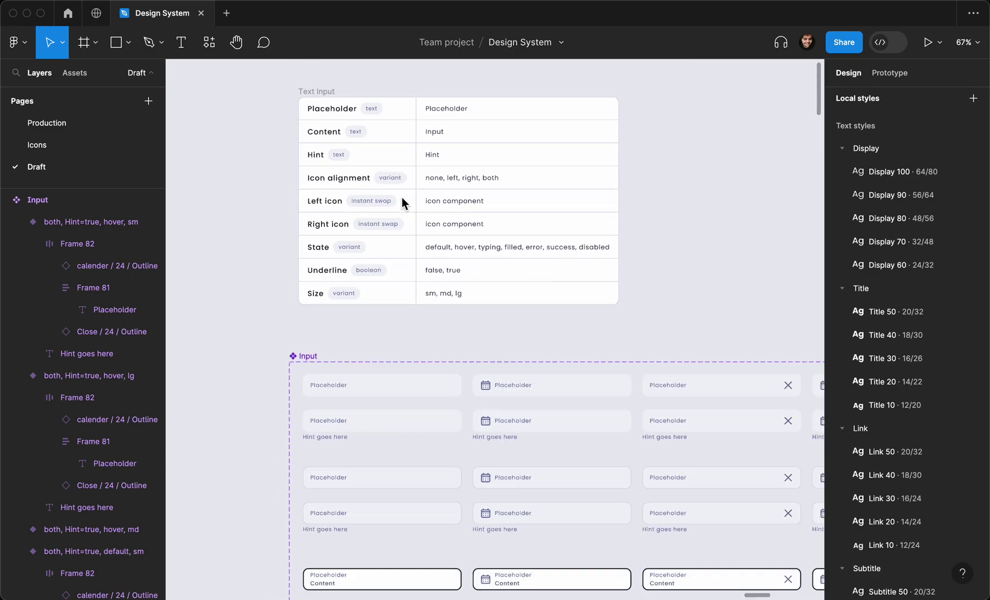
pyautogui.scroll(-2, 410, 201)
pyautogui.scroll(-4, 445, 270)
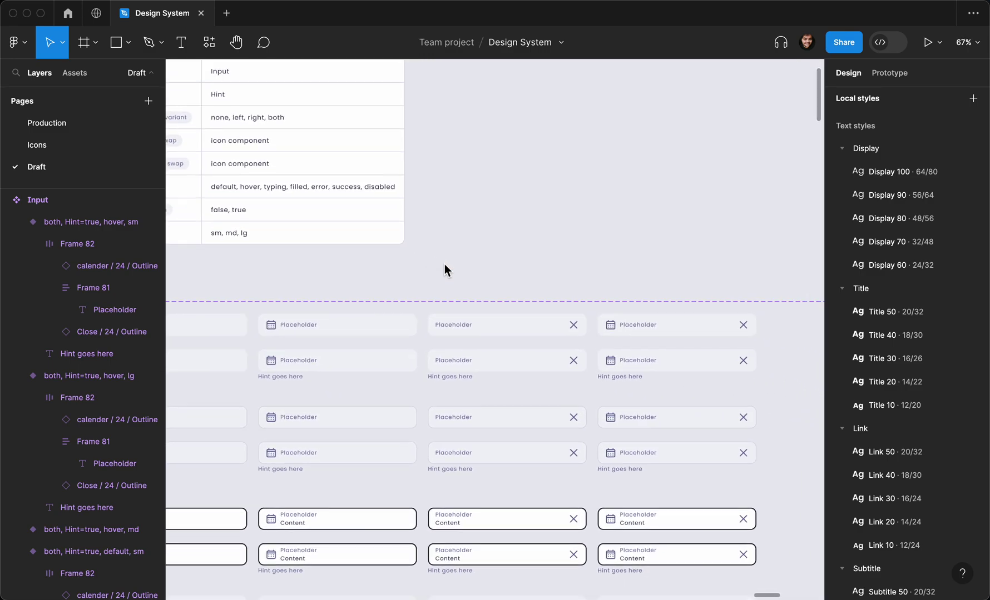
pyautogui.scroll(4, 445, 266)
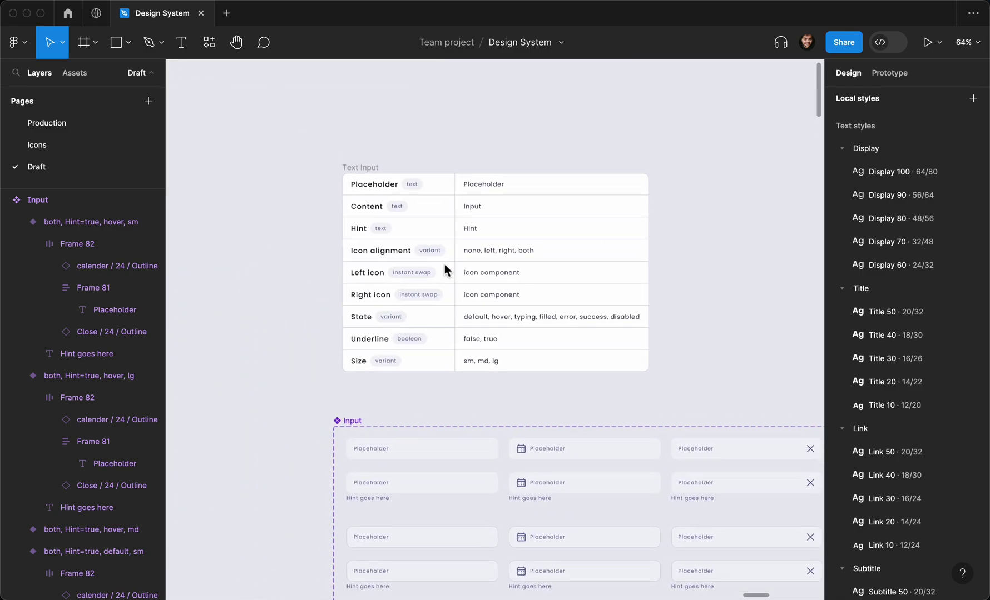
pyautogui.scroll(-1, 445, 267)
pyautogui.scroll(2, 445, 267)
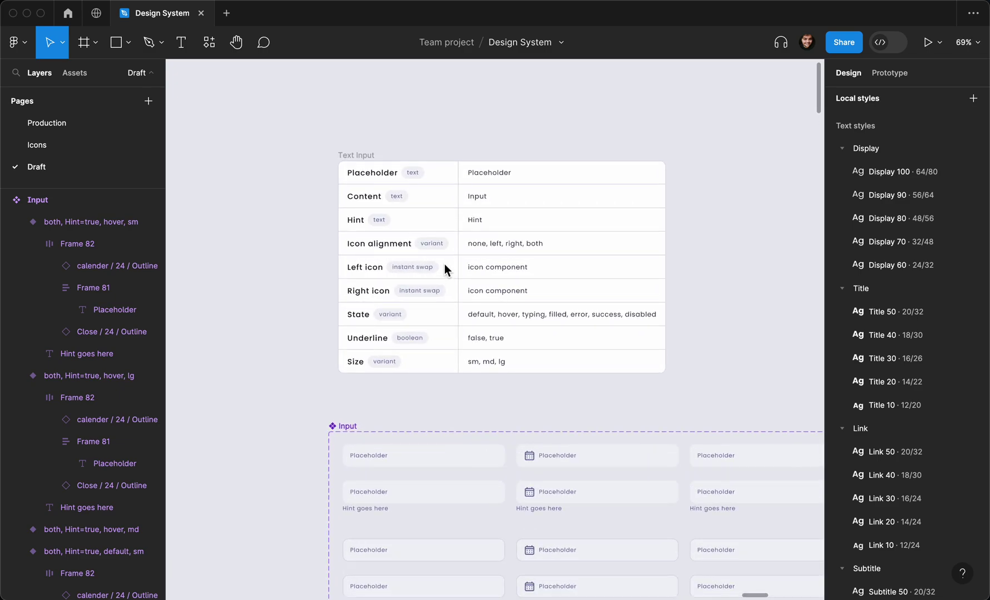
pyautogui.scroll(-3, 425, 470)
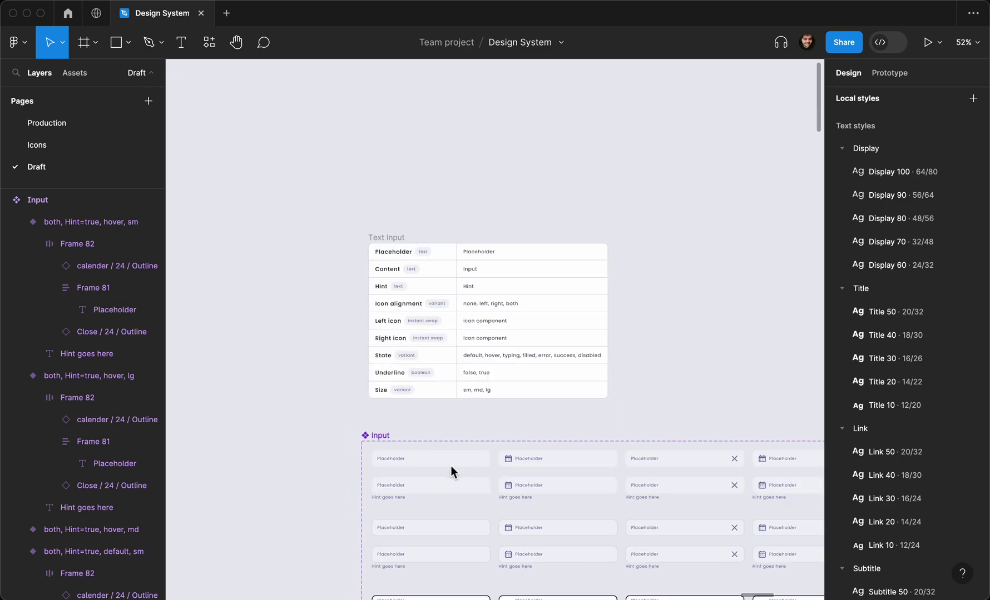
pyautogui.scroll(3, 490, 466)
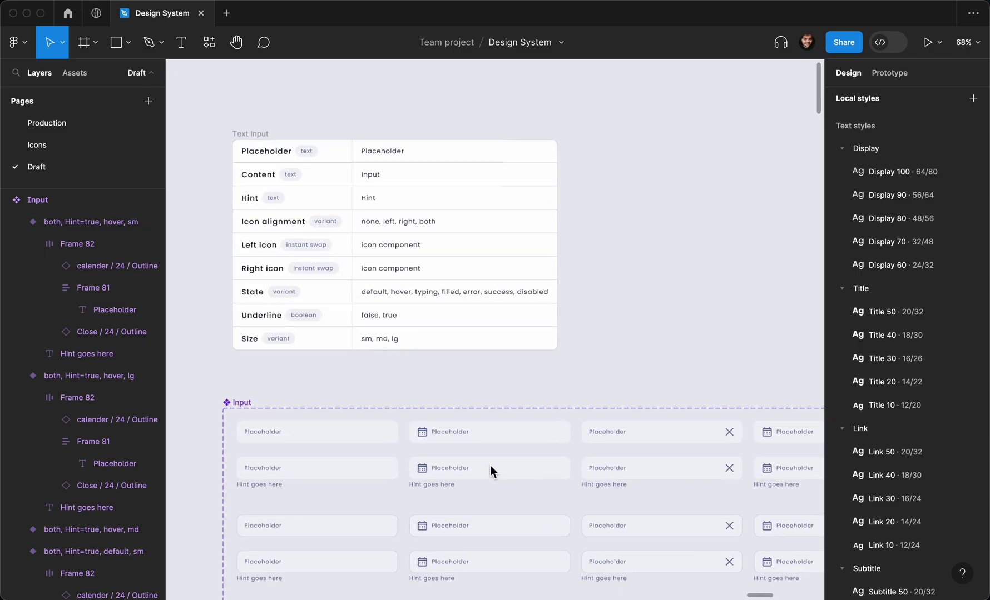
pyautogui.click(82, 75)
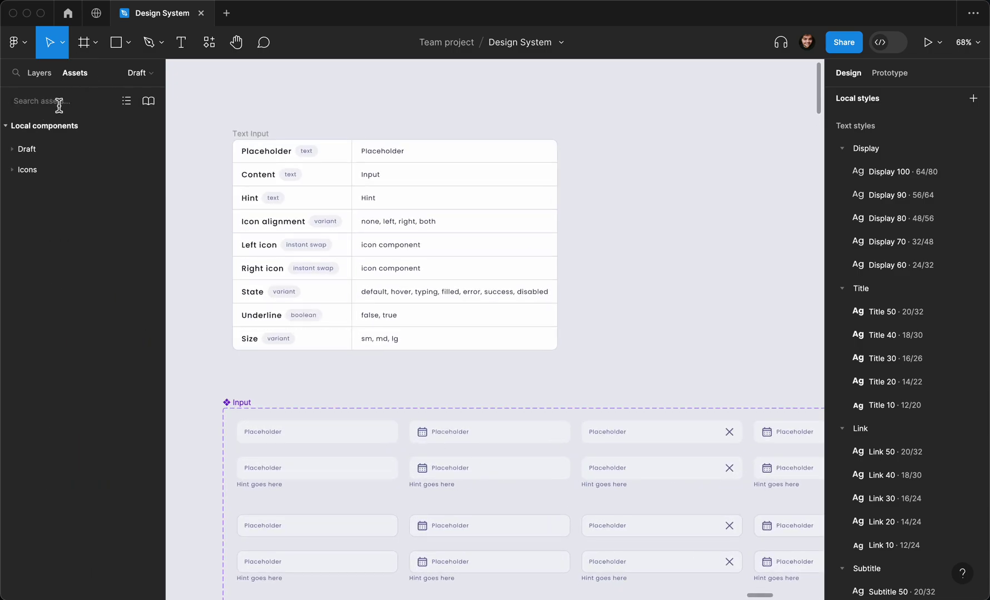
pyautogui.write('input')
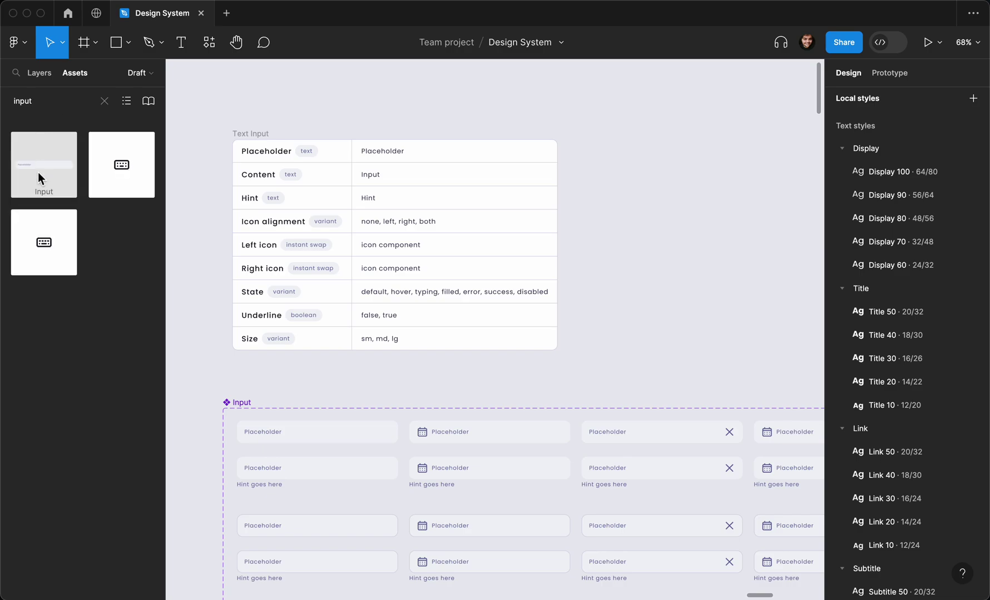
pyautogui.moveTo(36, 170); pyautogui.dragTo(655, 192)
# Zoom to the instance and try Icon alignment both, right, then left only.
pyautogui.hotkey('shift', '2')
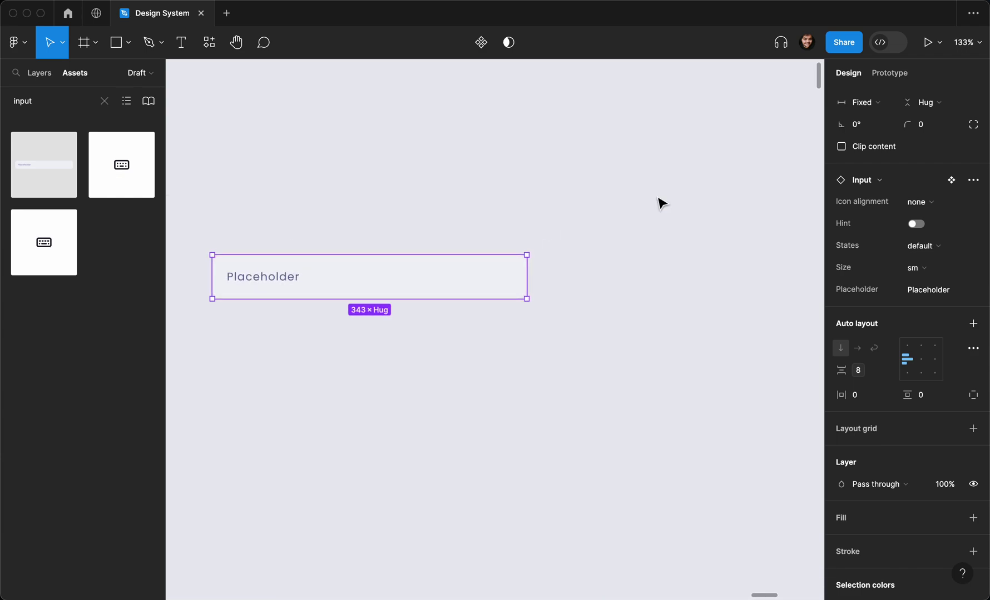
pyautogui.scroll(3, 661, 204)
pyautogui.hscroll(-5, 675, 220)
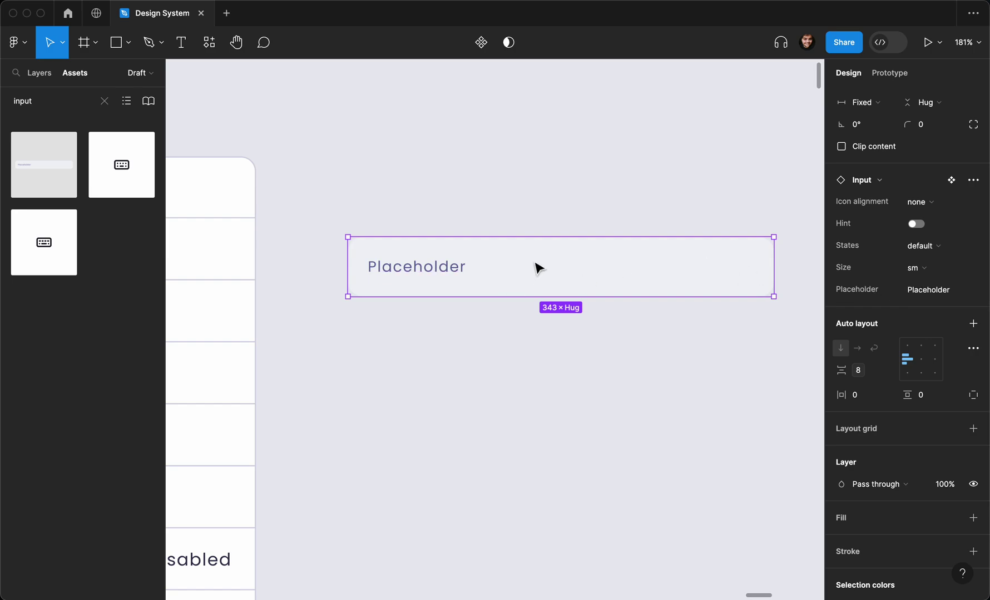
pyautogui.click(926, 203)
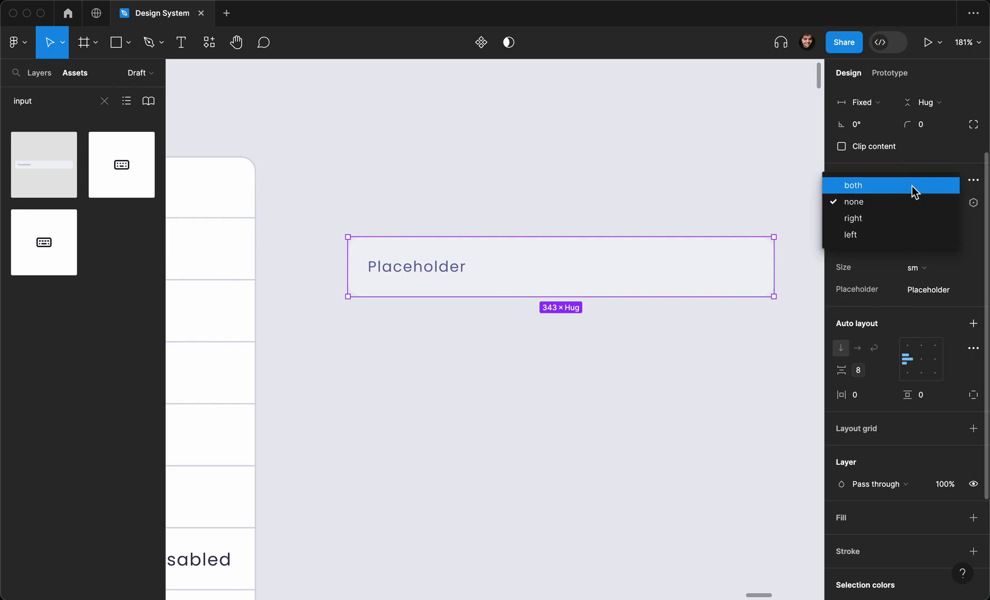
pyautogui.click(912, 185)
pyautogui.click(922, 205)
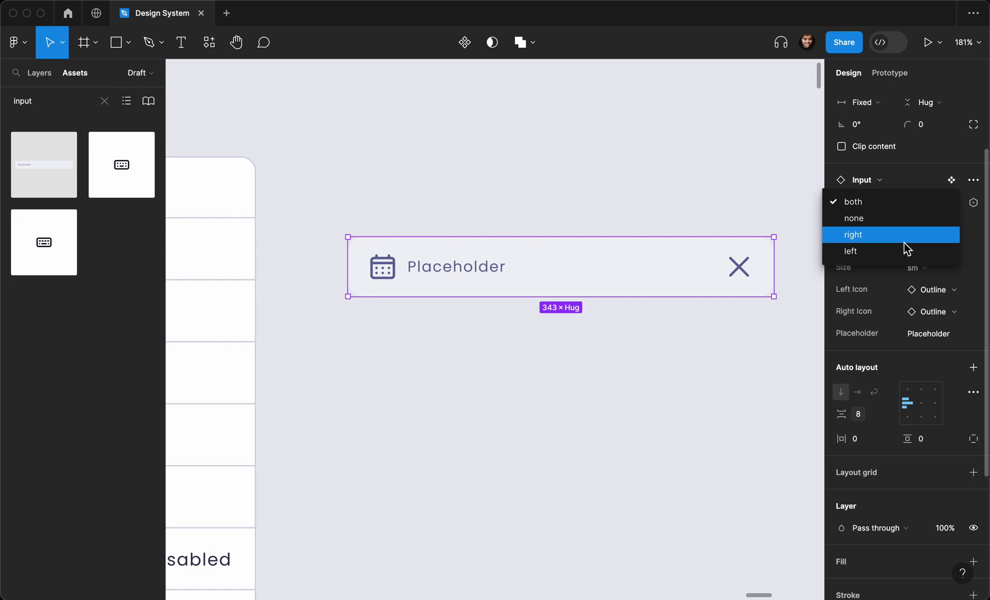
pyautogui.click(912, 236)
pyautogui.click(937, 203)
pyautogui.click(919, 219)
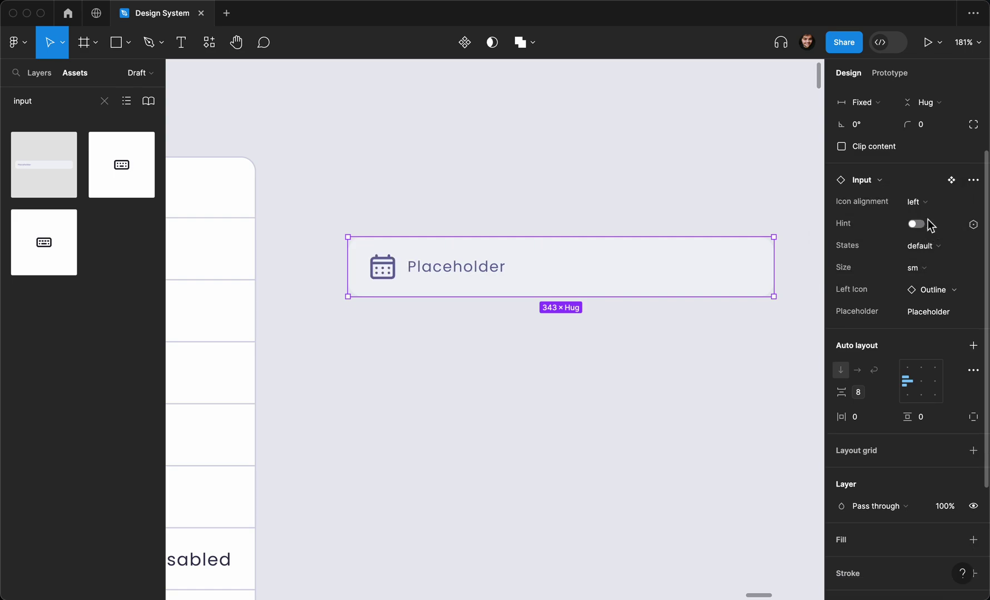
# Turn on the hint text and cycle the state through error and filled to hover.
pyautogui.click(916, 225)
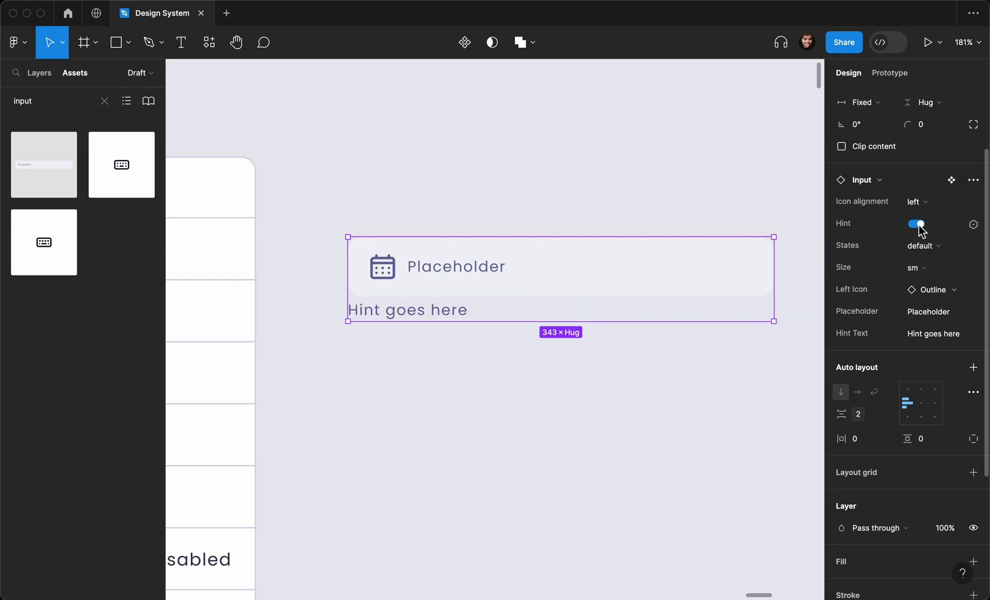
pyautogui.click(915, 245)
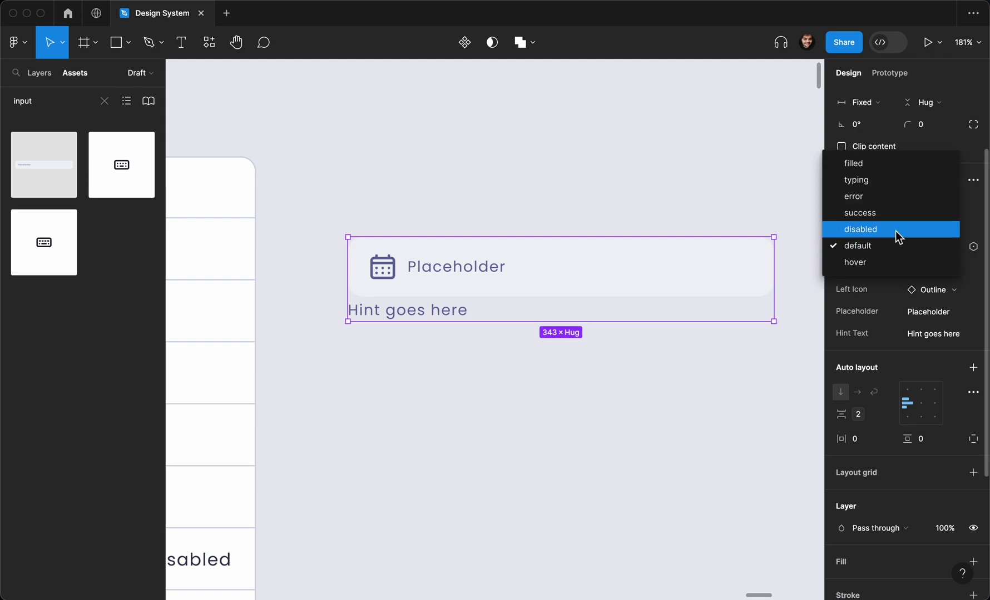
pyautogui.click(892, 200)
pyautogui.click(917, 245)
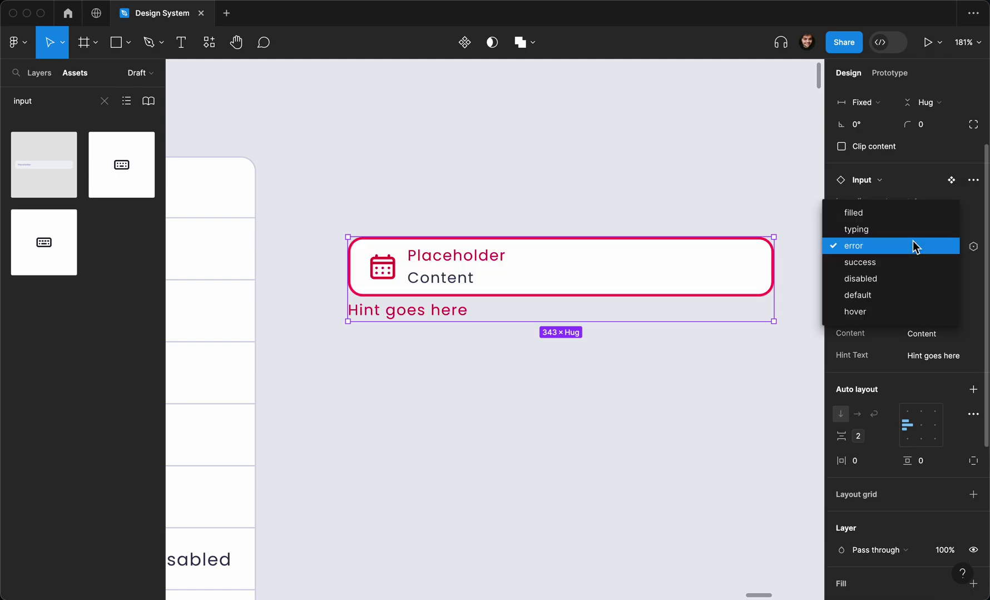
pyautogui.click(905, 215)
pyautogui.click(912, 246)
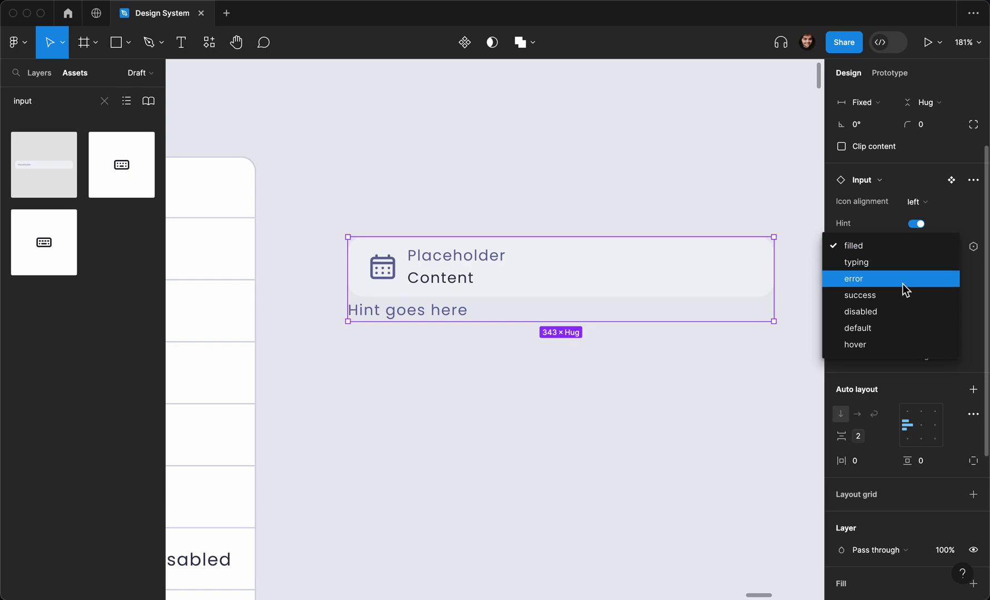
pyautogui.click(890, 344)
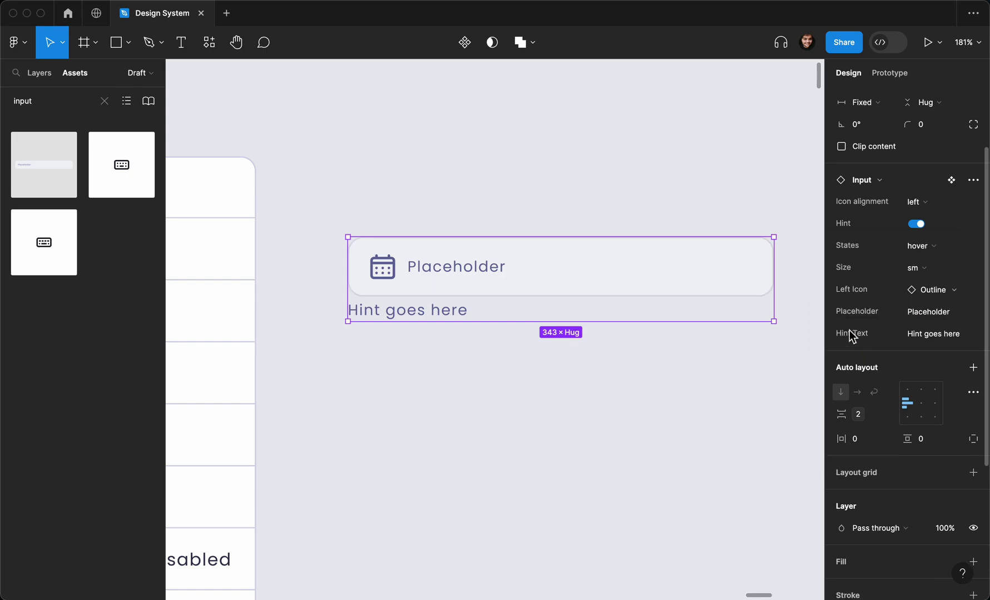
# Set Icon alignment back to both after browsing the left icon's replacements.
pyautogui.click(927, 291)
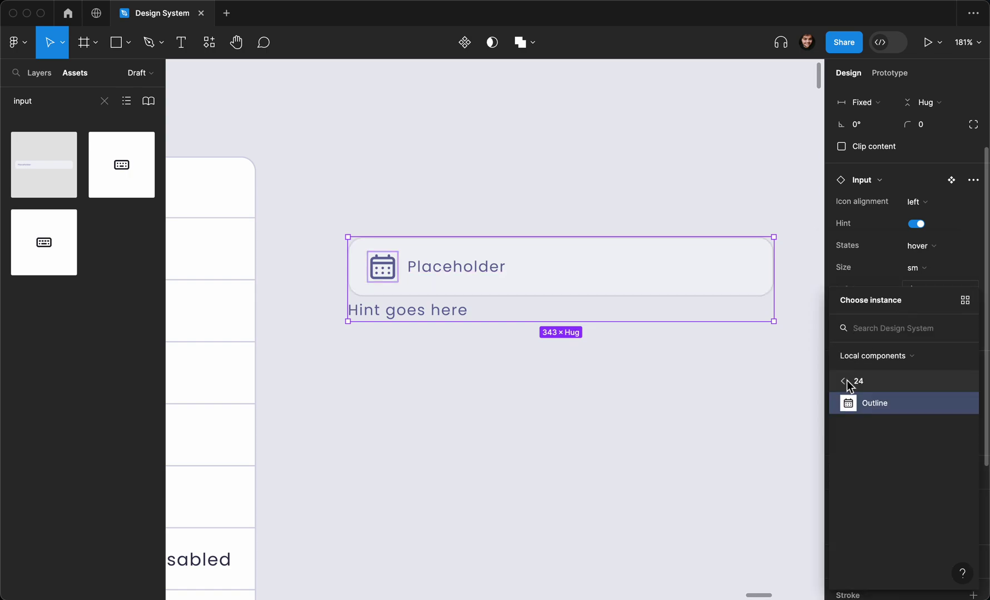
pyautogui.click(867, 262)
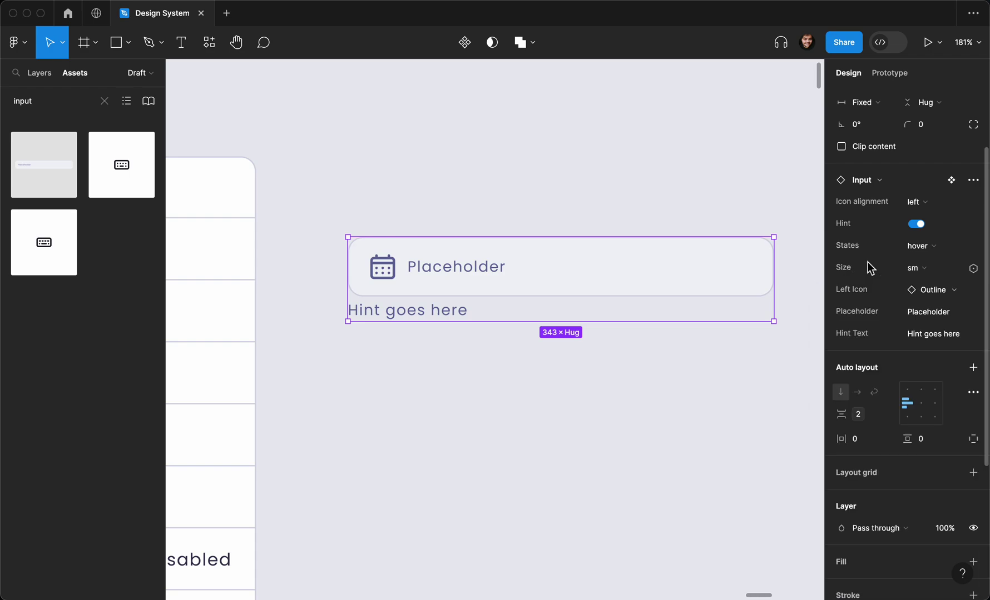
pyautogui.click(930, 257)
pyautogui.click(927, 250)
pyautogui.click(915, 201)
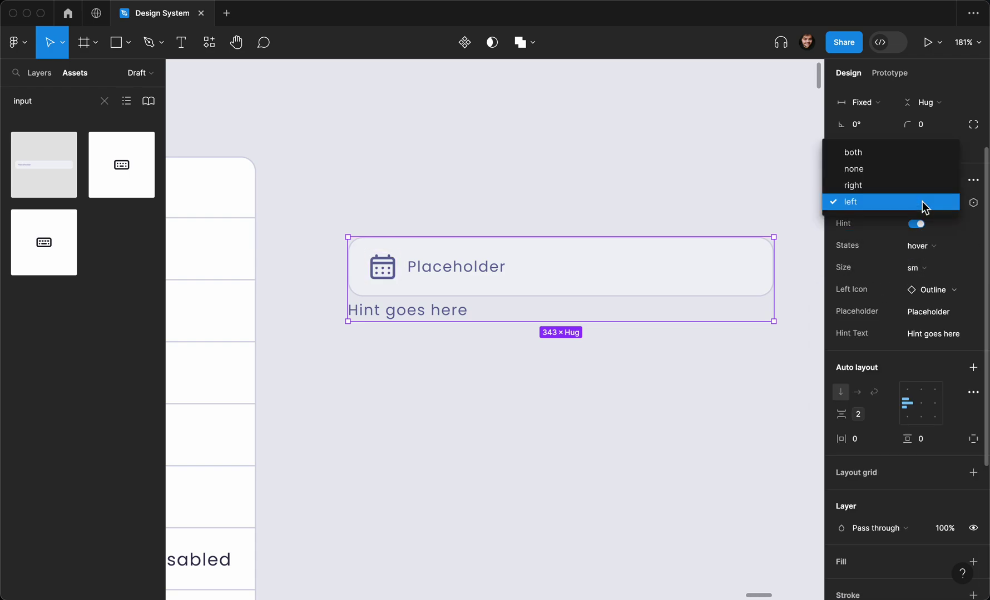
pyautogui.click(900, 156)
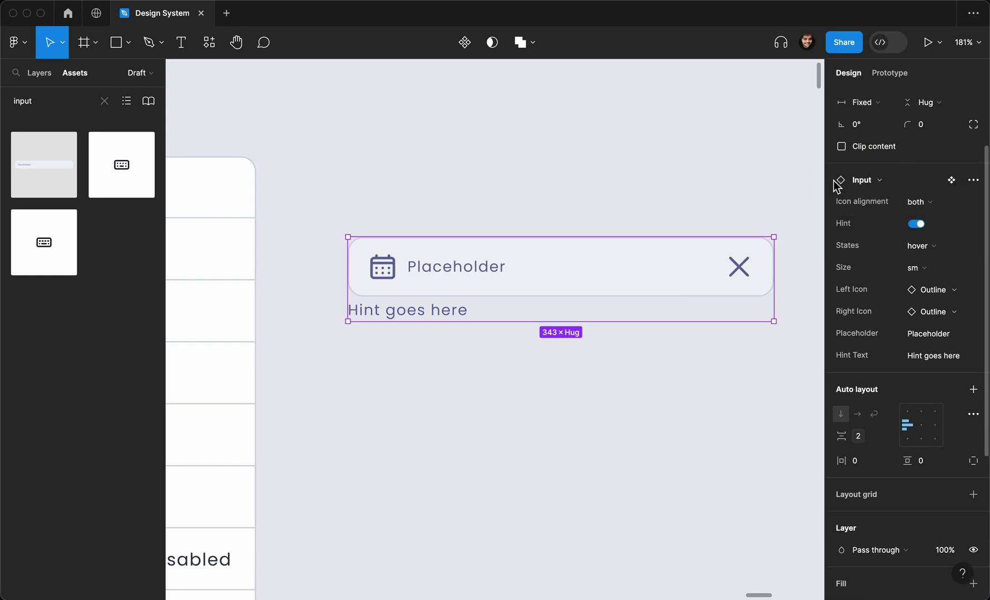
pyautogui.click(924, 333)
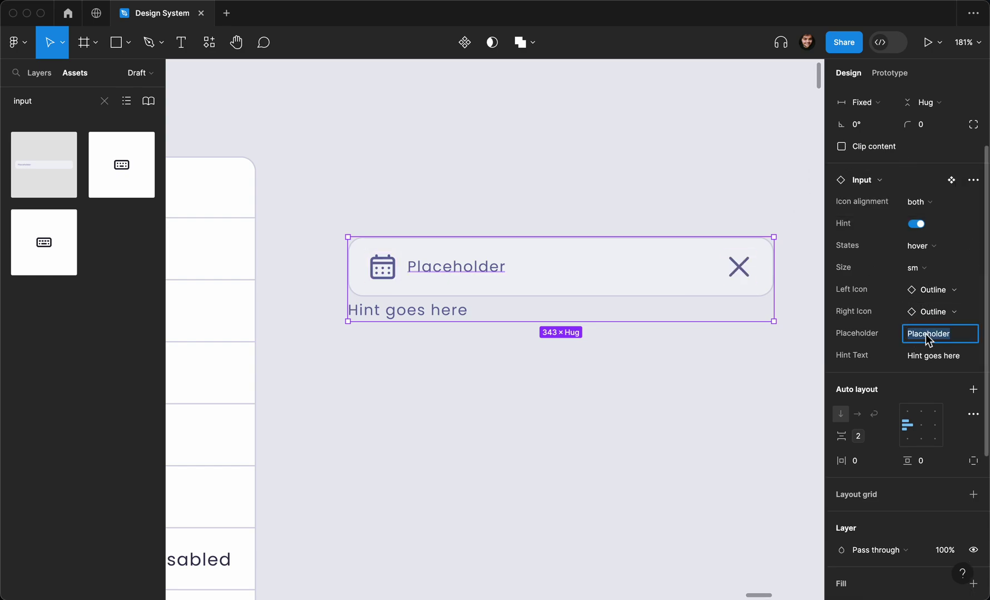
# Finish editing the placeholder text and drag the Input instance narrower.
pyautogui.click(747, 280)
pyautogui.moveTo(771, 277); pyautogui.dragTo(637, 293)
pyautogui.scroll(-5, 626, 162)
pyautogui.scroll(-1, 624, 163)
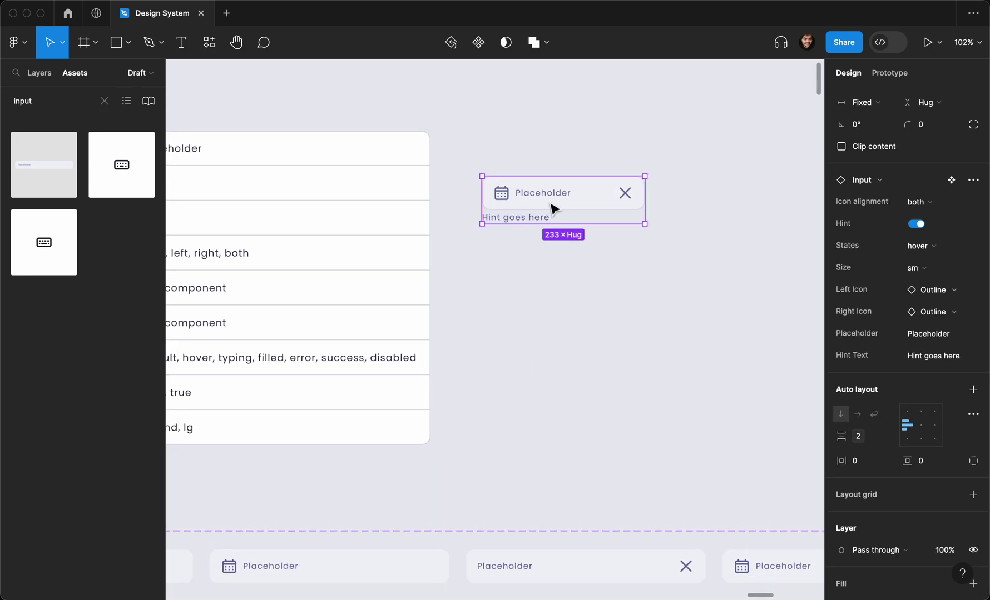
# Set the instance's Size to lg, then deselect it.
pyautogui.click(930, 271)
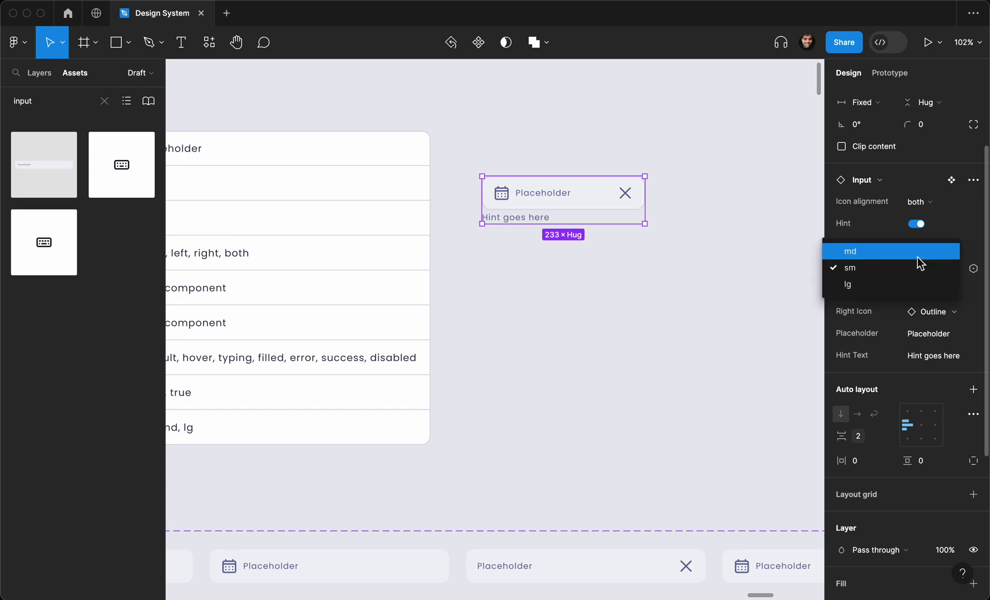
pyautogui.click(916, 257)
pyautogui.click(918, 269)
pyautogui.click(906, 302)
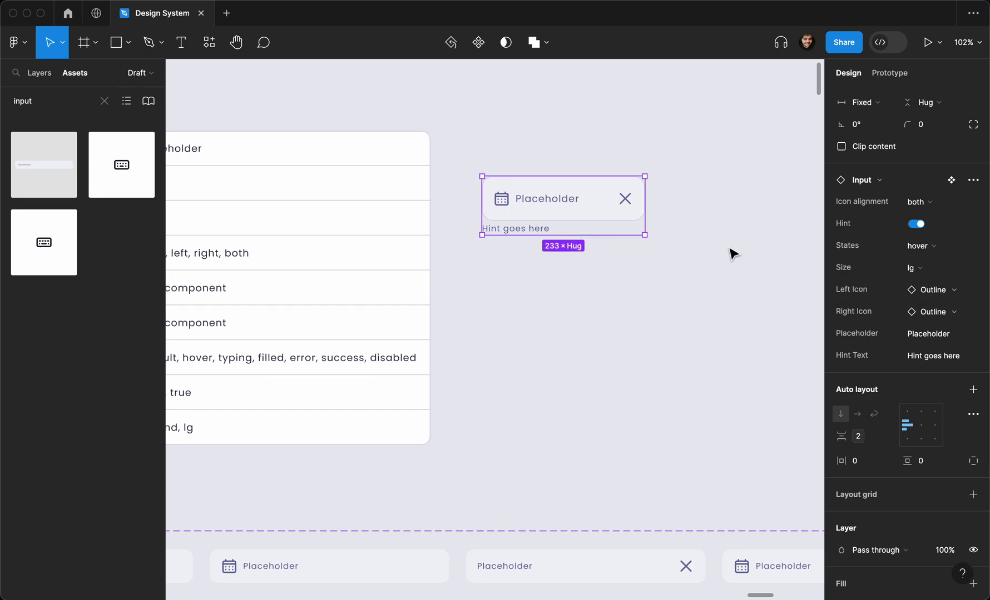
pyautogui.click(722, 236)
pyautogui.scroll(-5, 719, 230)
pyautogui.click(591, 190)
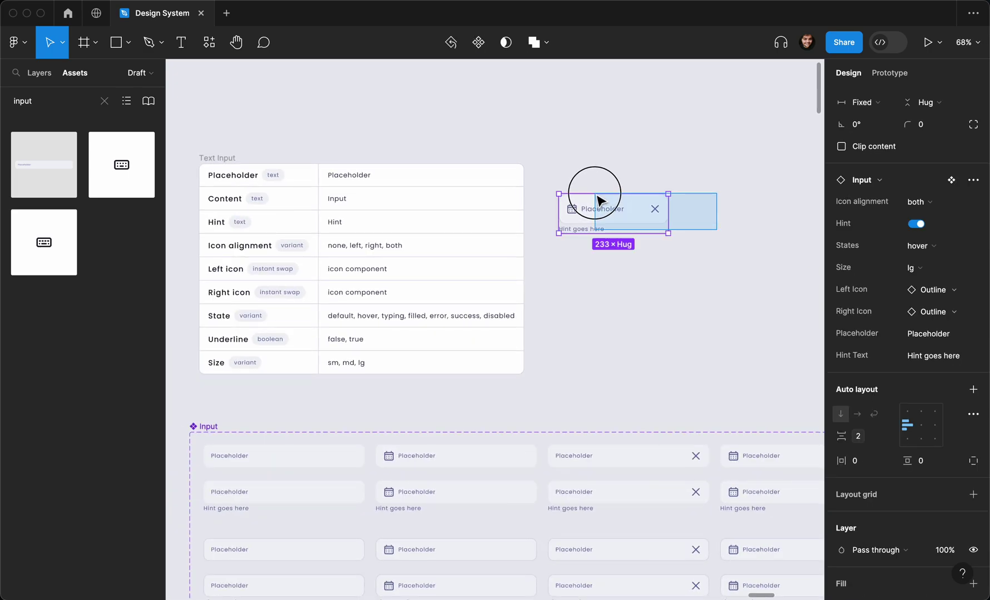
pyautogui.press('Escape')
# Clear the assets search, select the Input component set, and cancel a new variant property.
pyautogui.hscroll(3, 596, 199)
pyautogui.scroll(-3, 596, 199)
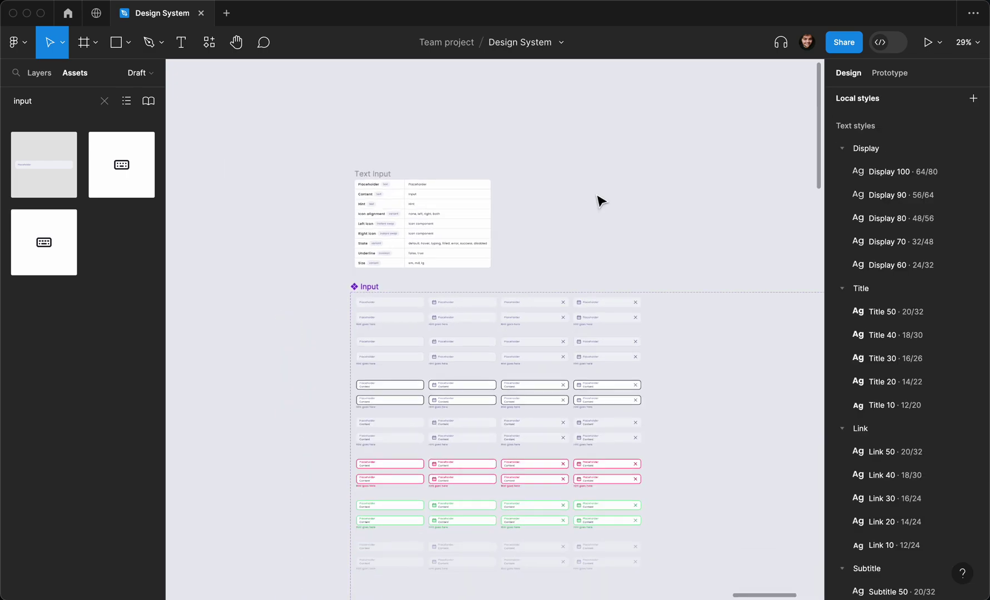
pyautogui.scroll(-5, 598, 199)
pyautogui.scroll(5, 601, 200)
pyautogui.hscroll(2, 600, 200)
pyautogui.scroll(3, 600, 200)
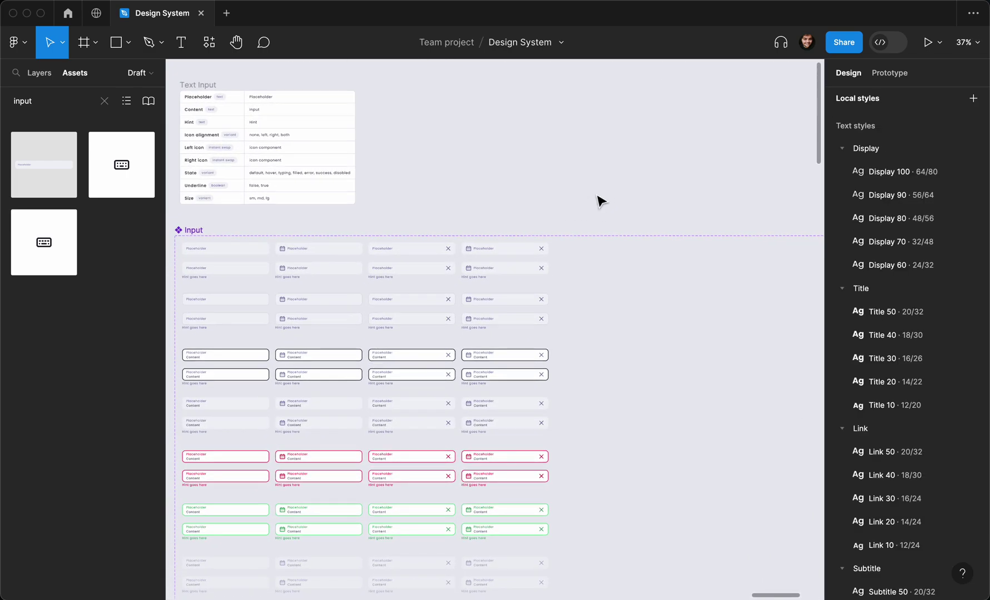
pyautogui.scroll(-2, 600, 200)
pyautogui.hscroll(-1, 599, 200)
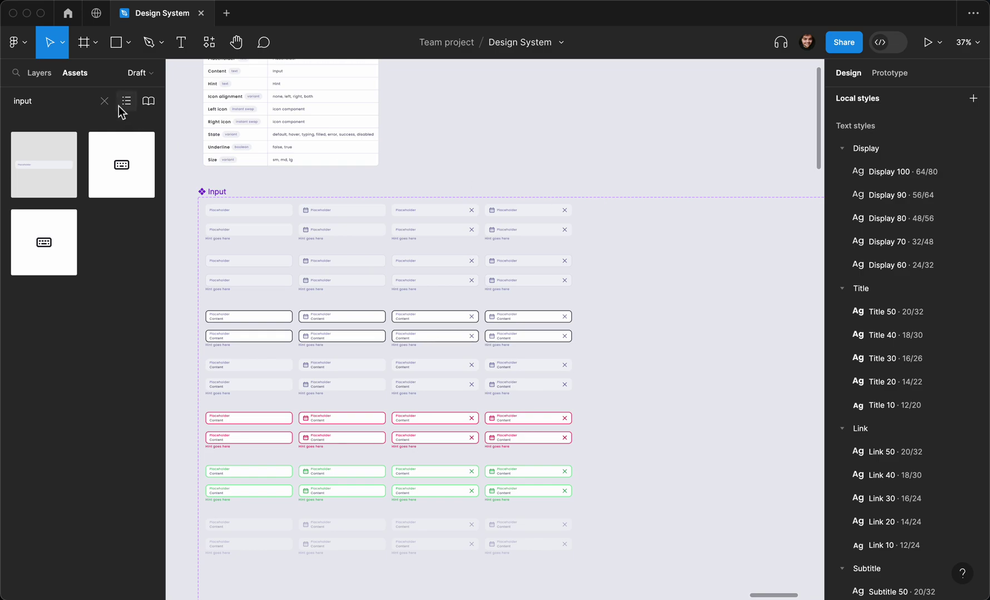
pyautogui.click(103, 101)
pyautogui.scroll(-2, 227, 160)
pyautogui.hscroll(-2, 228, 160)
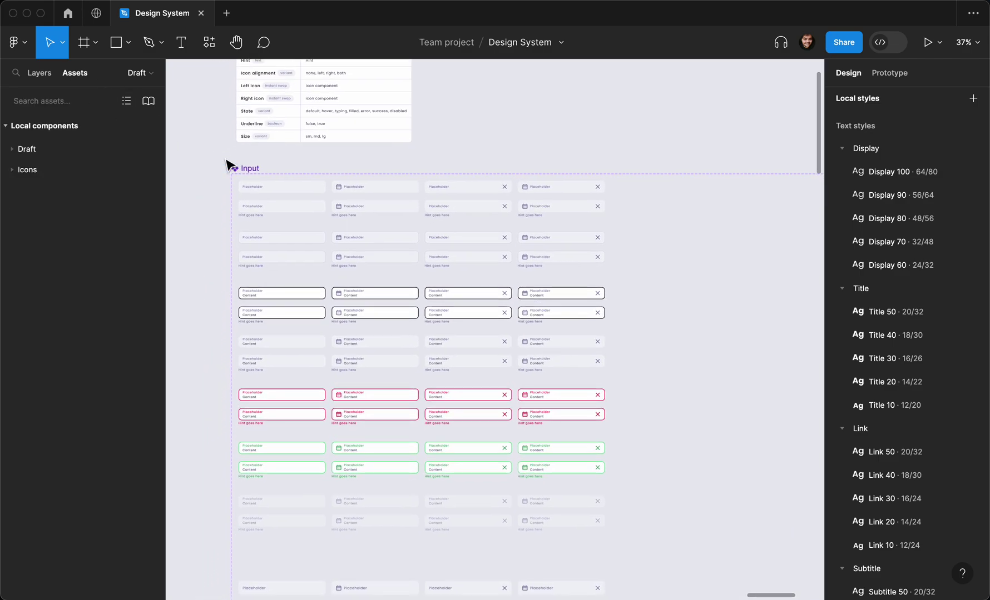
pyautogui.click(234, 167)
pyautogui.scroll(-3, 236, 171)
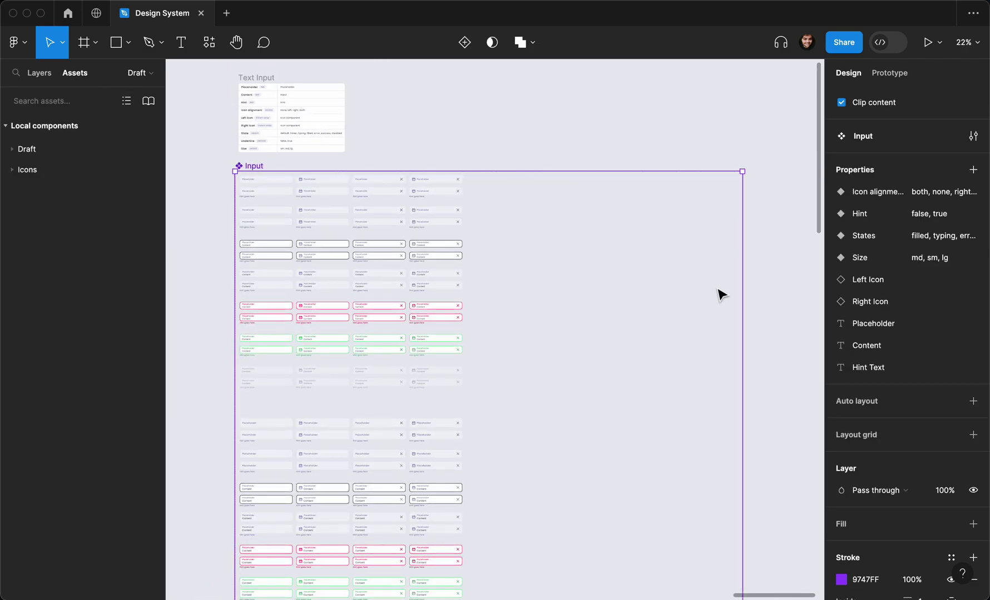
pyautogui.click(977, 169)
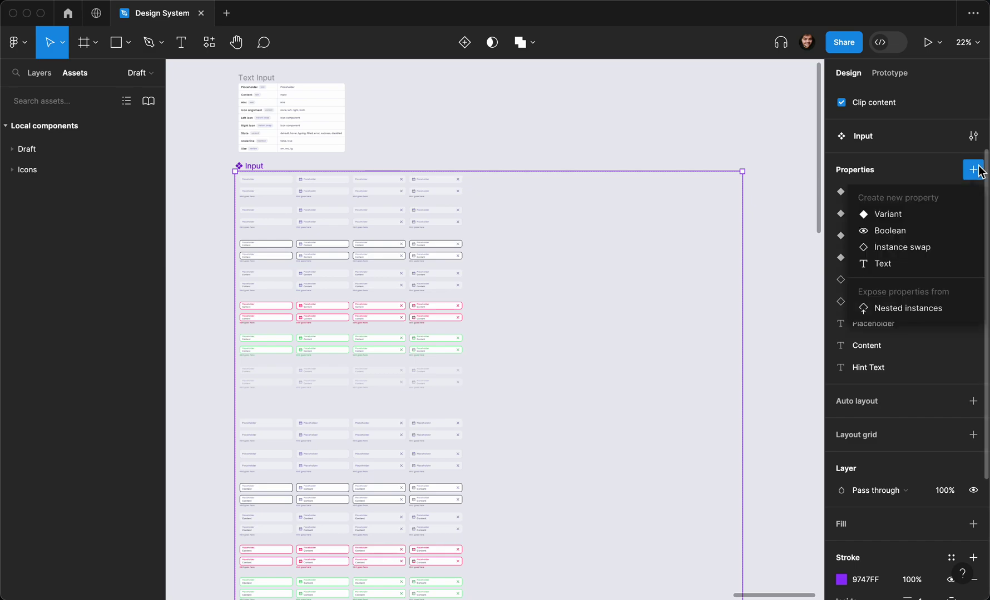
pyautogui.click(924, 209)
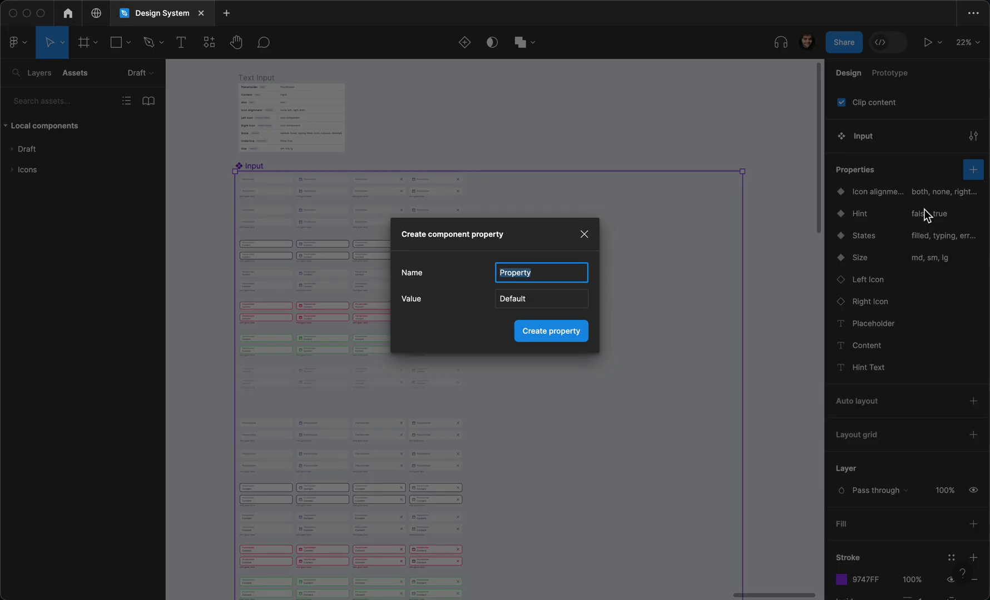
pyautogui.click(584, 234)
pyautogui.scroll(-10, 509, 232)
pyautogui.scroll(2, 300, 277)
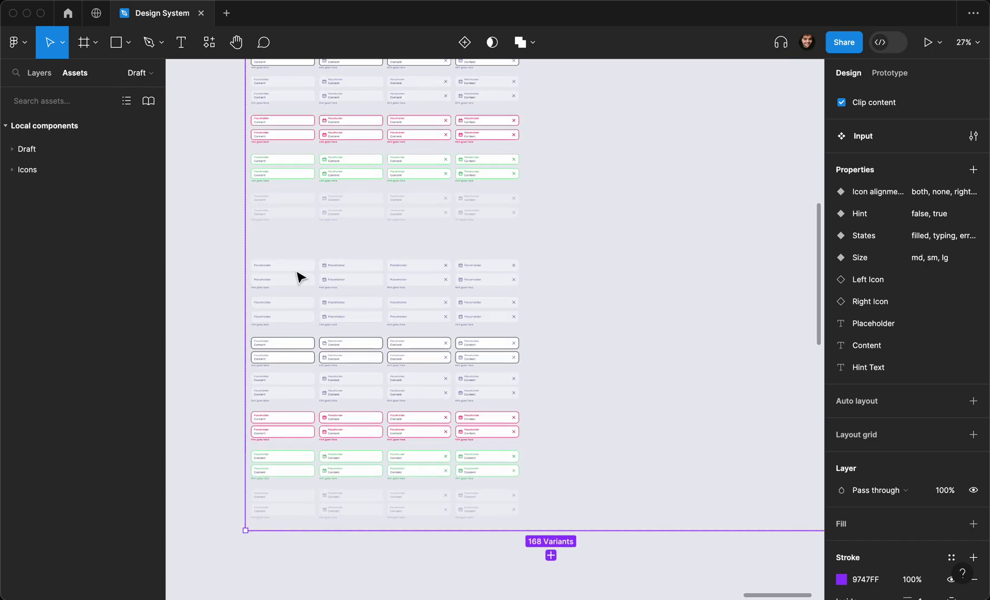
# Select the lower variants' default-subtle layers and bind horizontal padding to xl (20).
pyautogui.moveTo(221, 257); pyautogui.dragTo(502, 522)
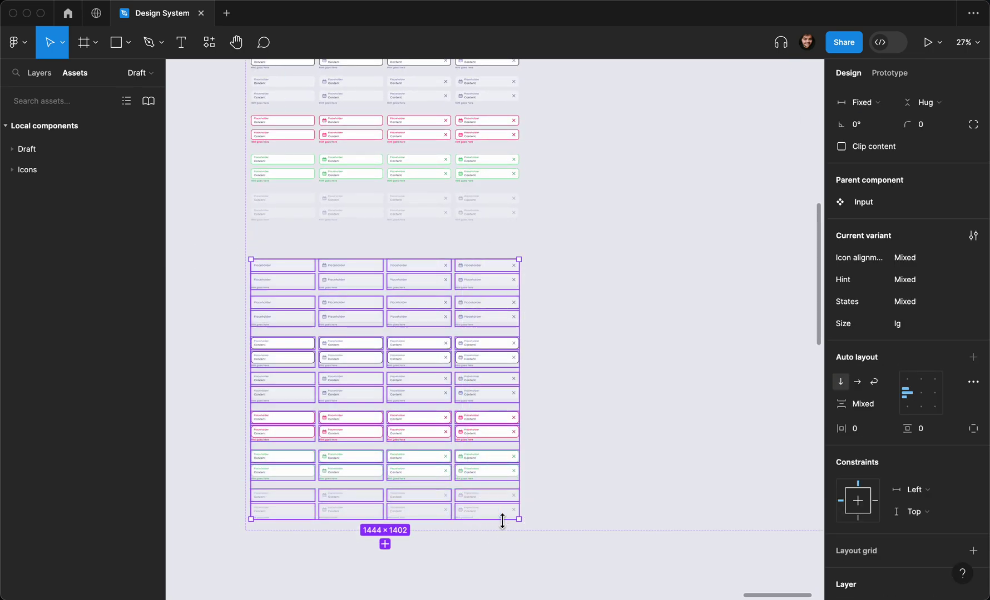
pyautogui.scroll(10, 393, 384)
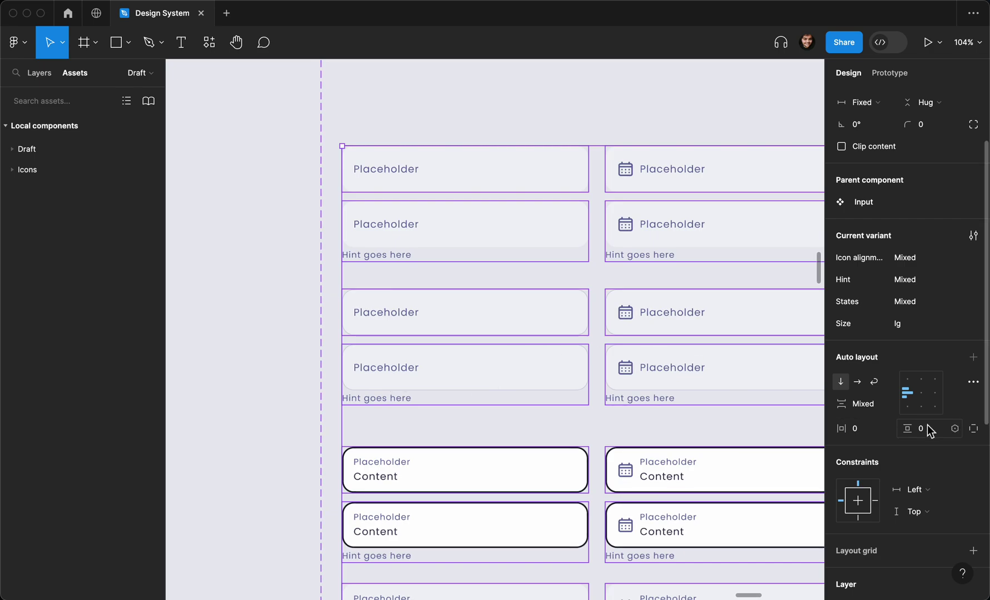
pyautogui.scroll(-5, 927, 425)
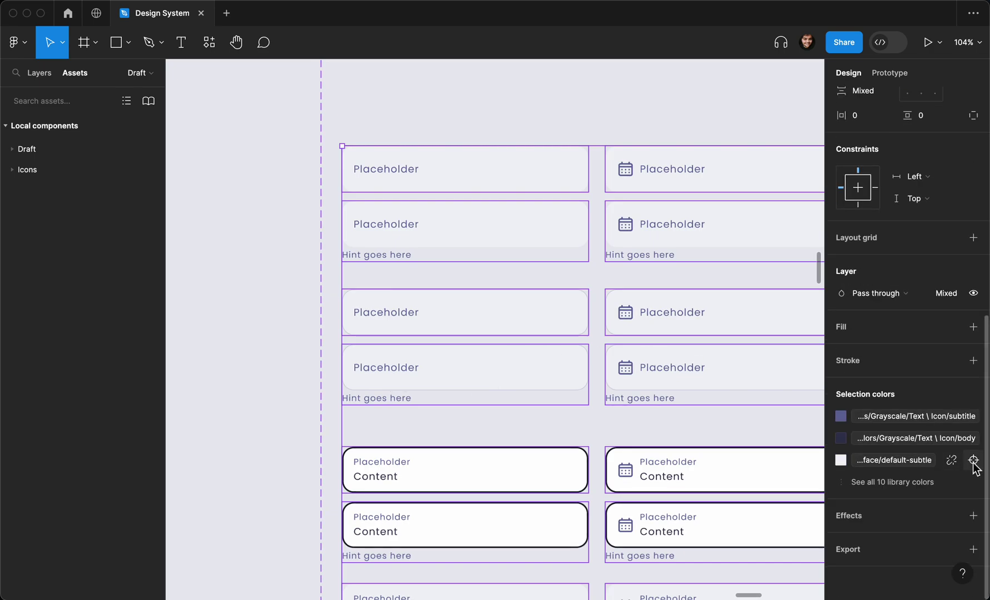
pyautogui.click(973, 461)
pyautogui.scroll(3, 889, 378)
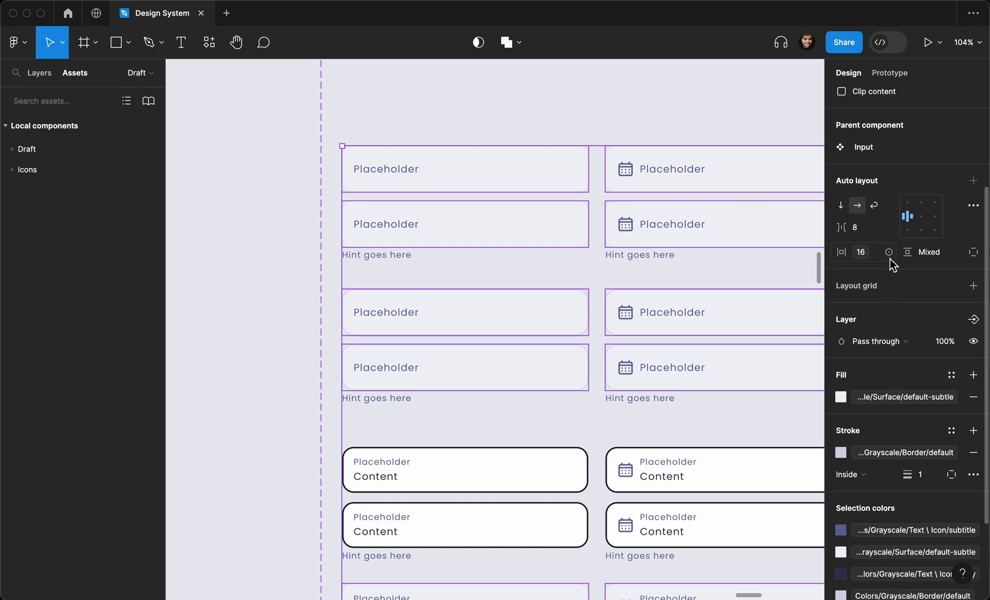
pyautogui.click(888, 253)
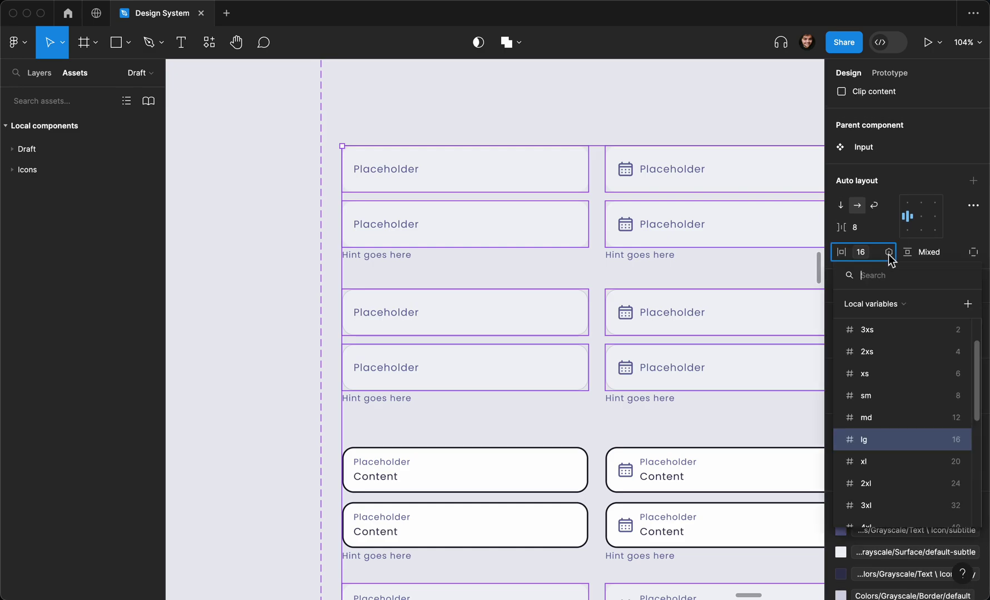
pyautogui.click(898, 458)
# Bind horizontal padding of the lower grid's default-surface layers to xl (20).
pyautogui.scroll(-4, 901, 440)
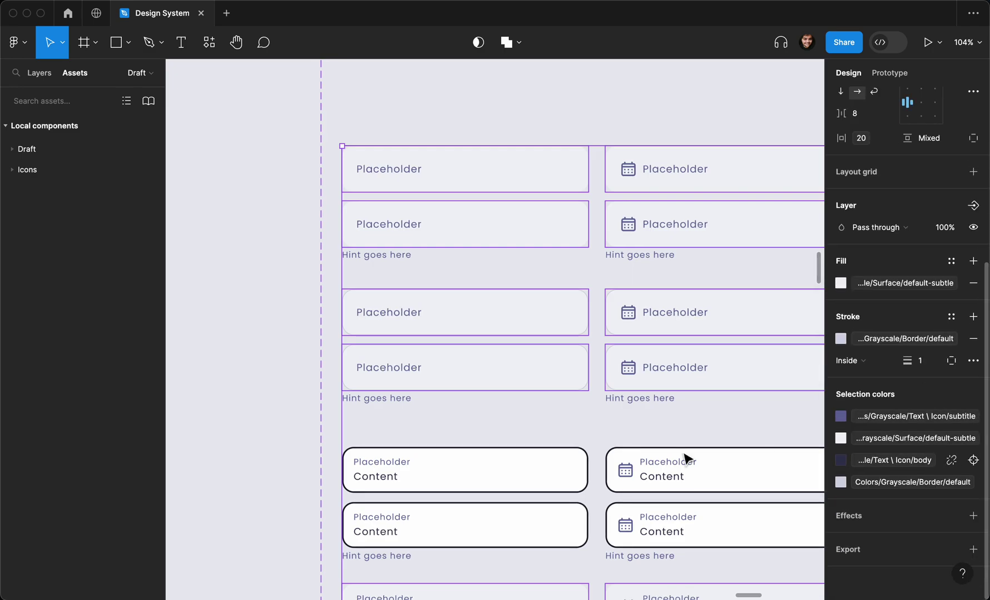
pyautogui.scroll(-6, 687, 459)
pyautogui.moveTo(457, 374); pyautogui.dragTo(731, 568)
pyautogui.click(898, 486)
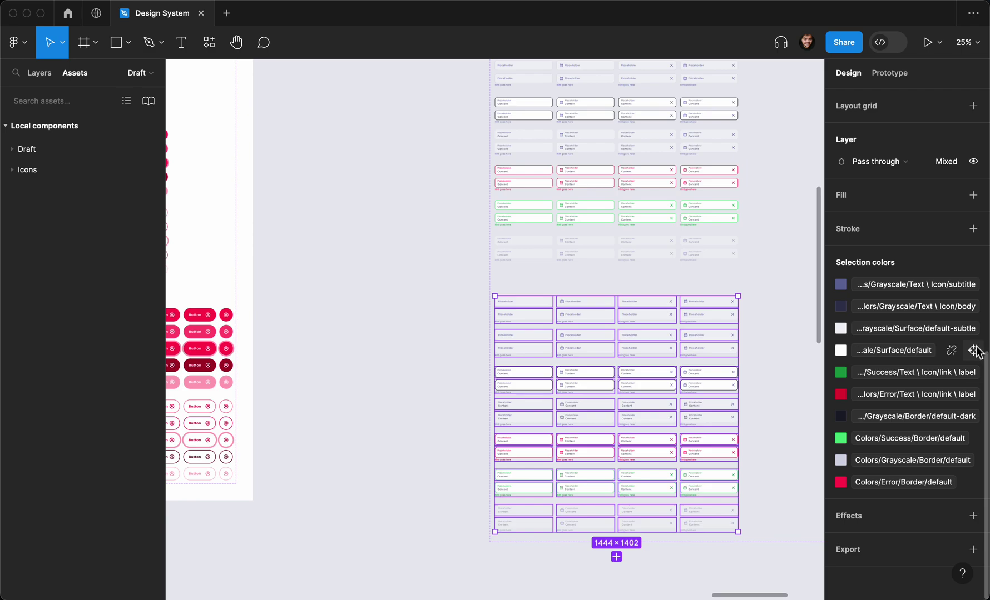
pyautogui.click(973, 351)
pyautogui.scroll(3, 584, 370)
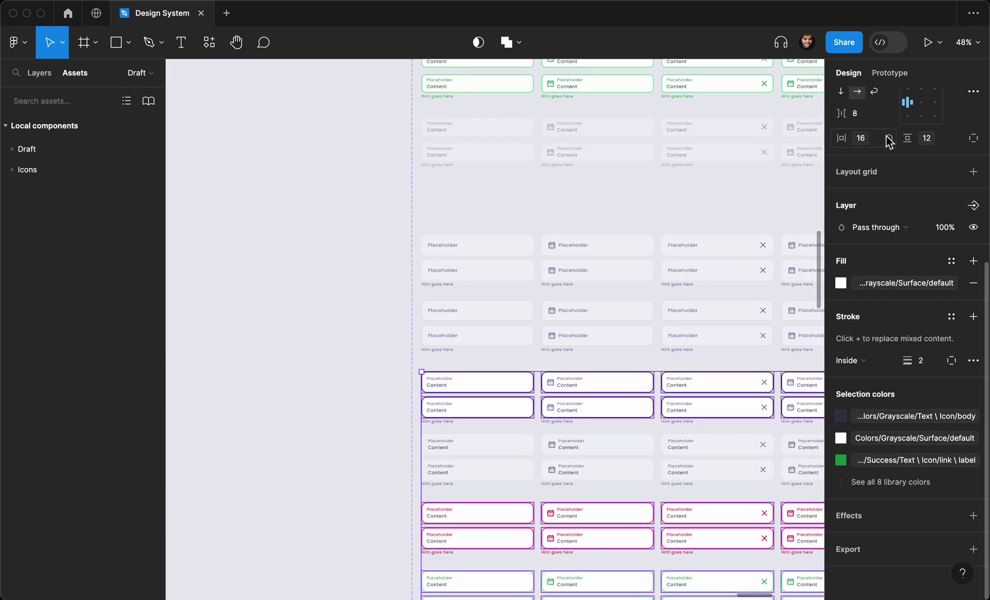
pyautogui.click(888, 139)
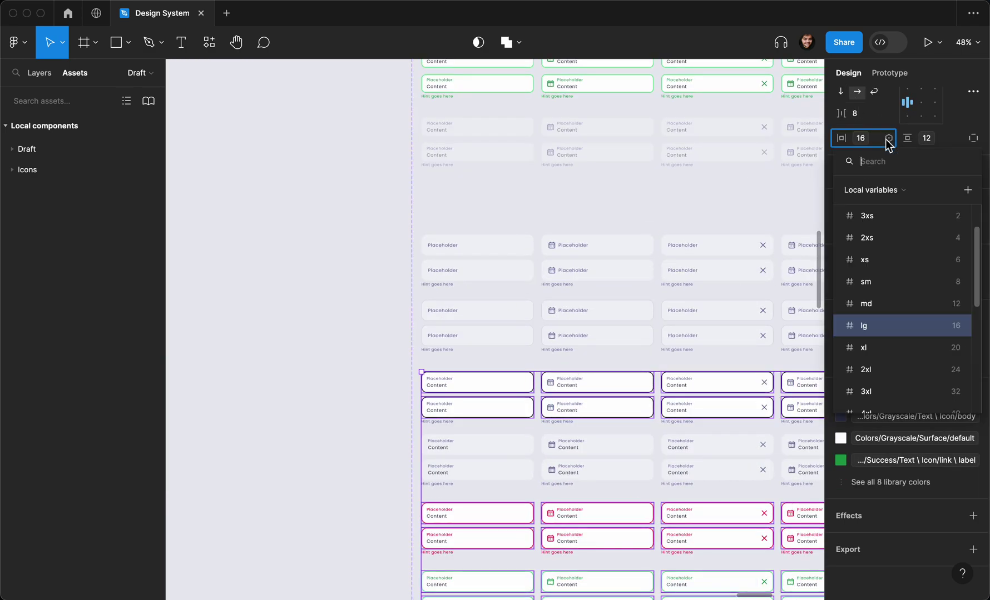
pyautogui.click(892, 345)
# Create an 'Underline' variant property on the Input set with value false for existing variants.
pyautogui.click(404, 371)
pyautogui.scroll(-6, 405, 371)
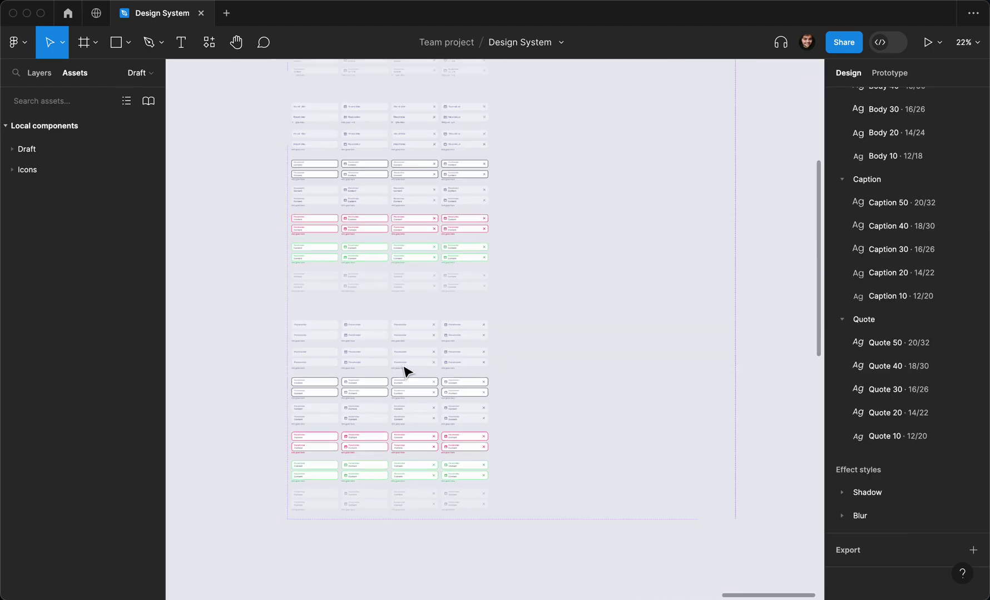
pyautogui.scroll(3, 396, 307)
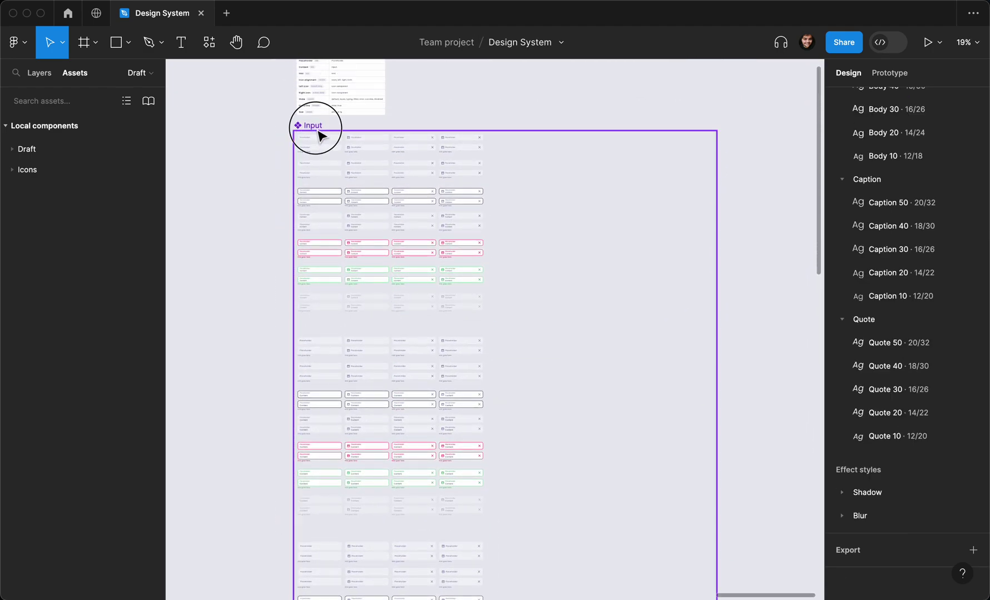
pyautogui.click(313, 126)
pyautogui.scroll(5, 939, 231)
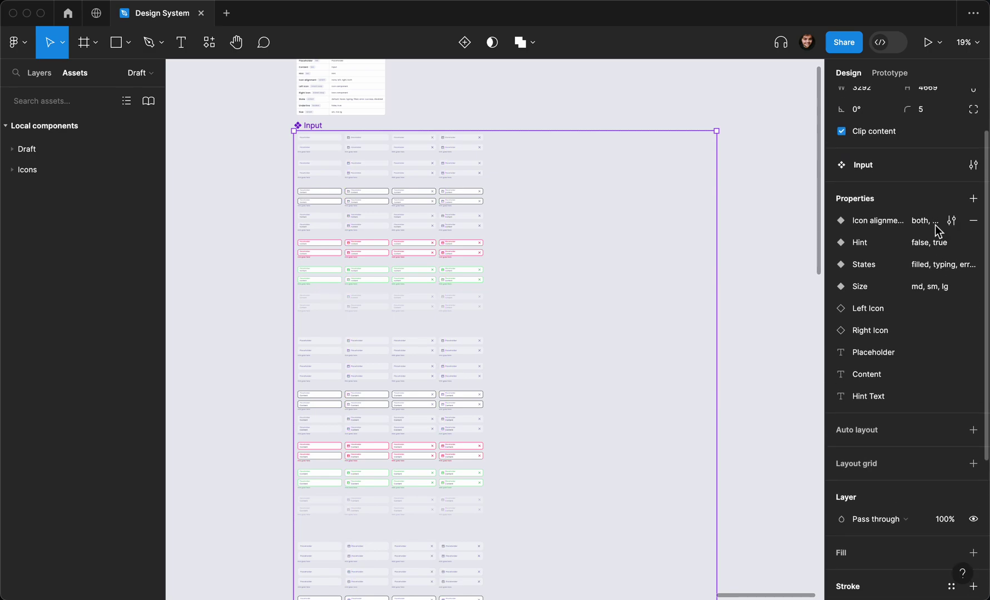
pyautogui.click(973, 200)
pyautogui.click(890, 243)
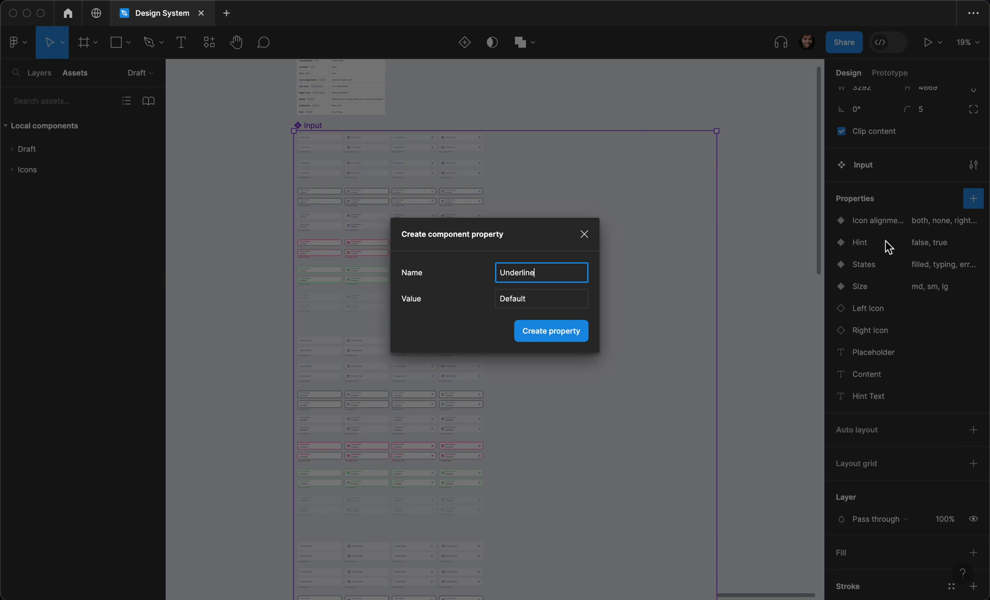
pyautogui.write('Underline')
pyautogui.click(554, 294)
pyautogui.write('false')
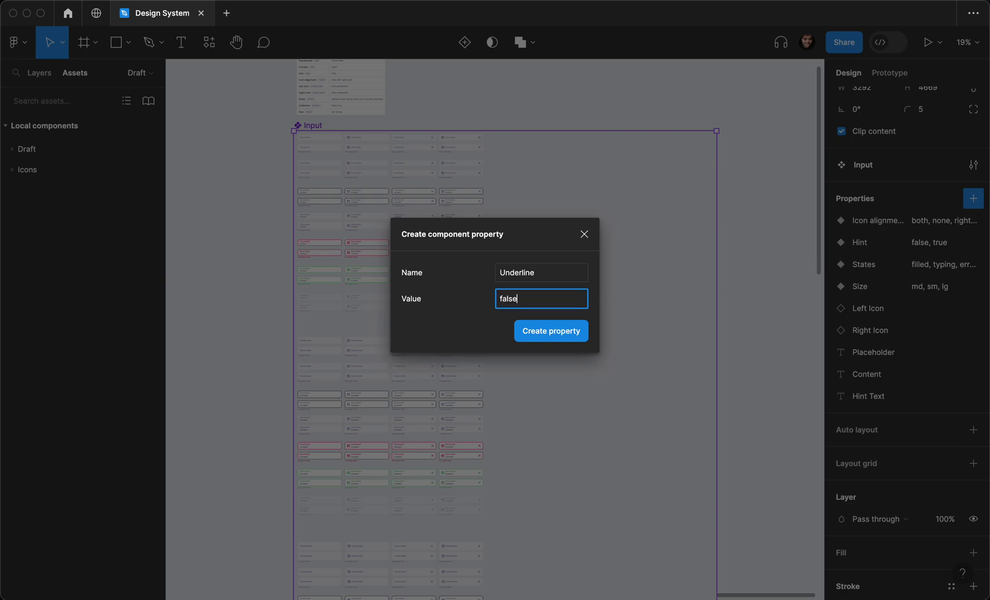
pyautogui.press('Return')
pyautogui.scroll(-3, 294, 190)
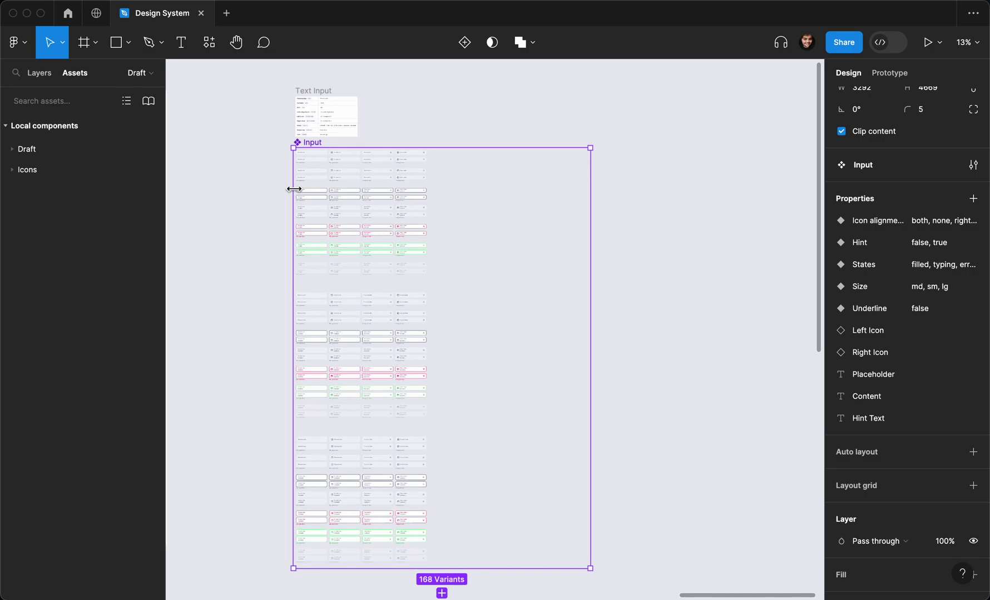
# Duplicate all Input variants to the right and set the copies' Underline to true.
pyautogui.moveTo(278, 150); pyautogui.dragTo(432, 564)
pyautogui.moveTo(411, 390); pyautogui.dragTo(551, 396)
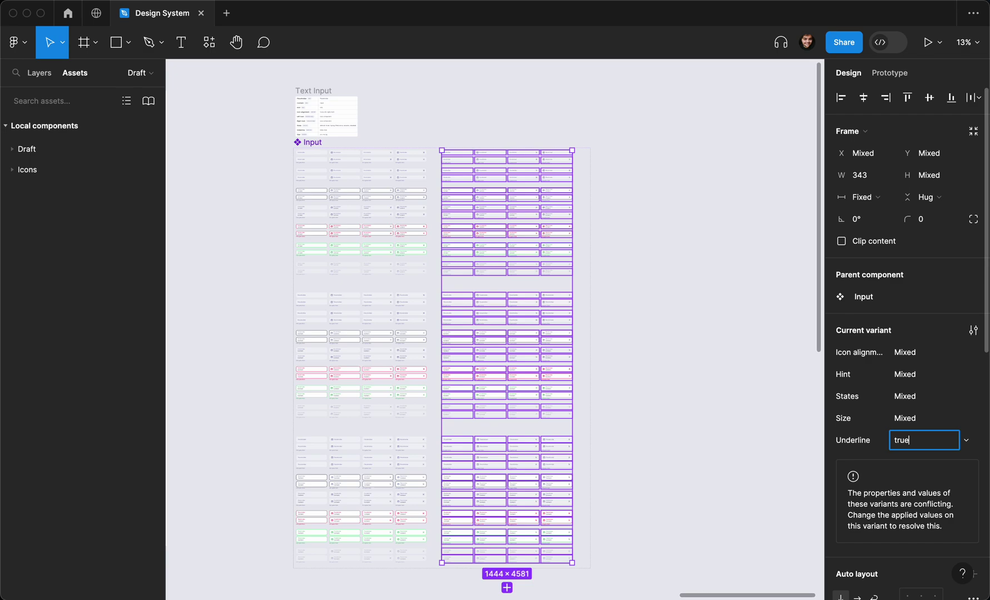
pyautogui.write('true')
pyautogui.press('Return')
pyautogui.scroll(1, 631, 335)
pyautogui.hscroll(-1, 631, 336)
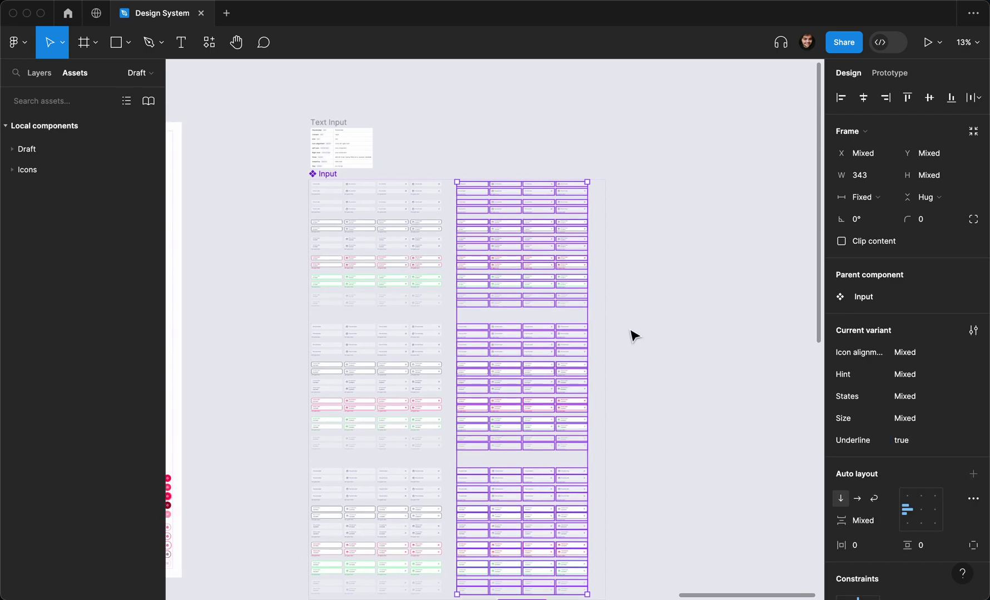
pyautogui.scroll(1, 633, 336)
pyautogui.hscroll(-1, 633, 336)
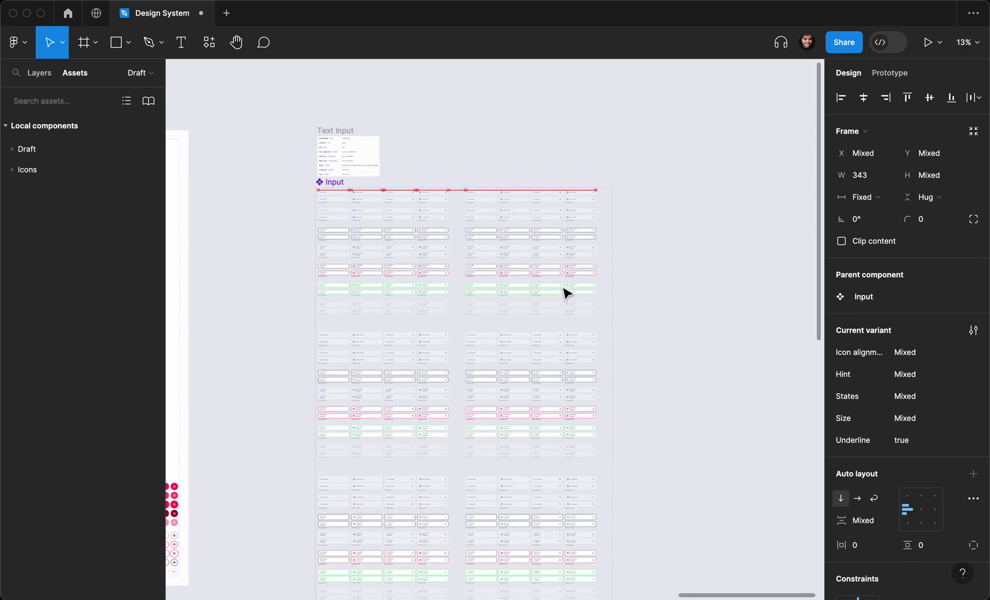
pyautogui.scroll(5, 560, 266)
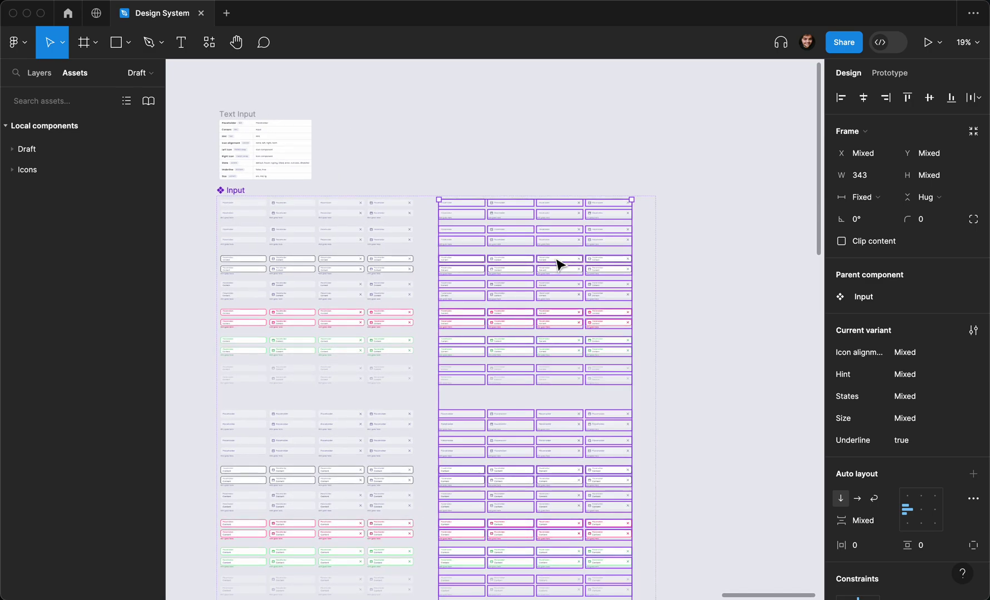
pyautogui.scroll(4, 561, 265)
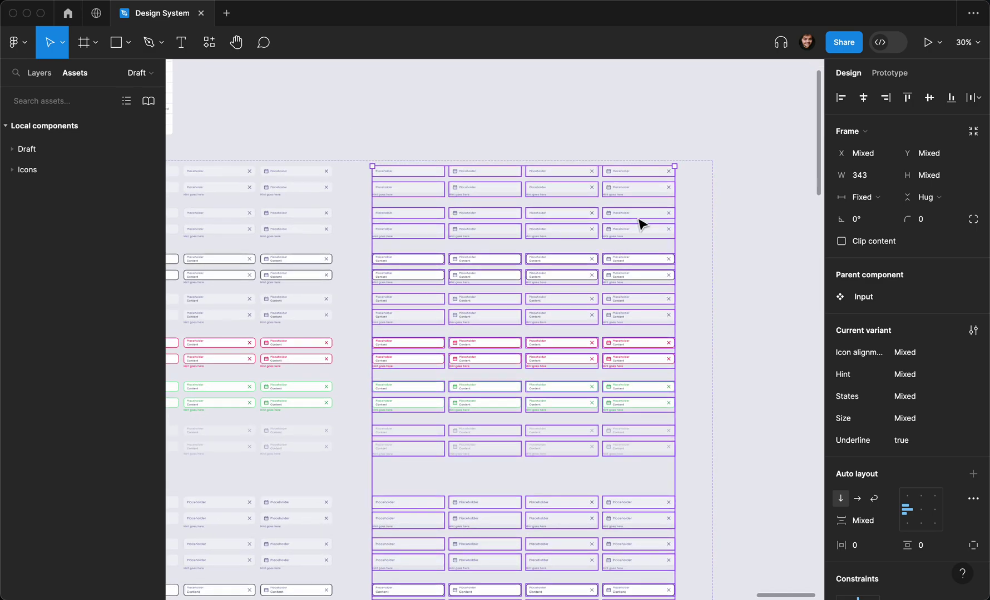
pyautogui.scroll(3, 639, 223)
# Marquee-select the whole column of underline Input variants.
pyautogui.click(714, 137)
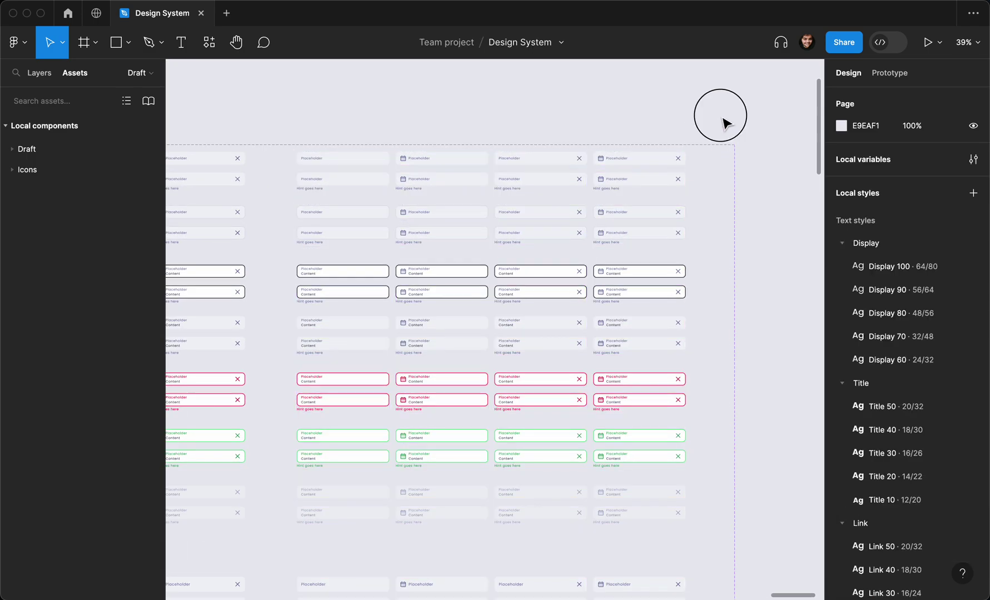
pyautogui.moveTo(721, 116); pyautogui.dragTo(321, 261)
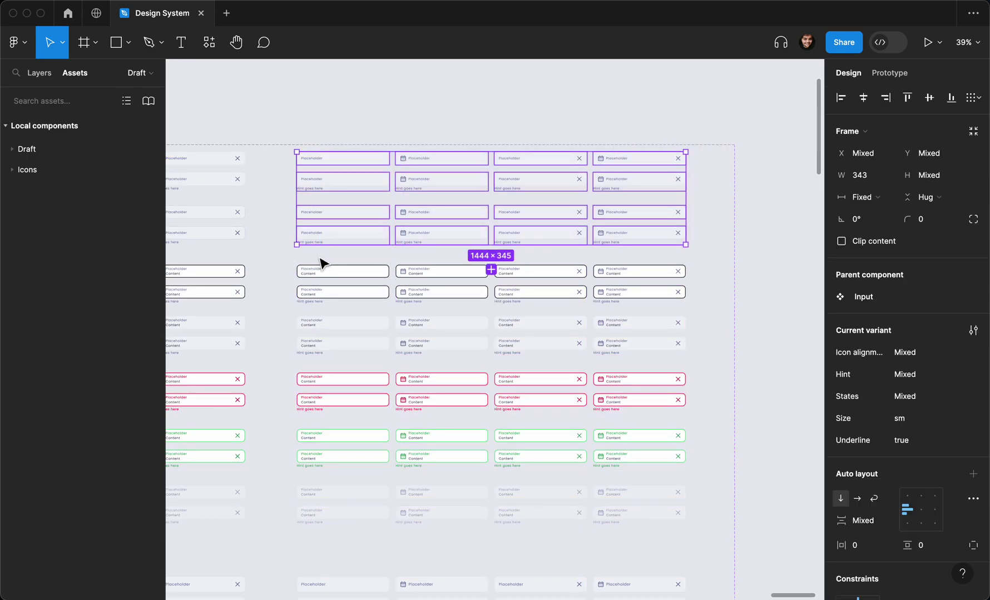
pyautogui.scroll(-5, 595, 275)
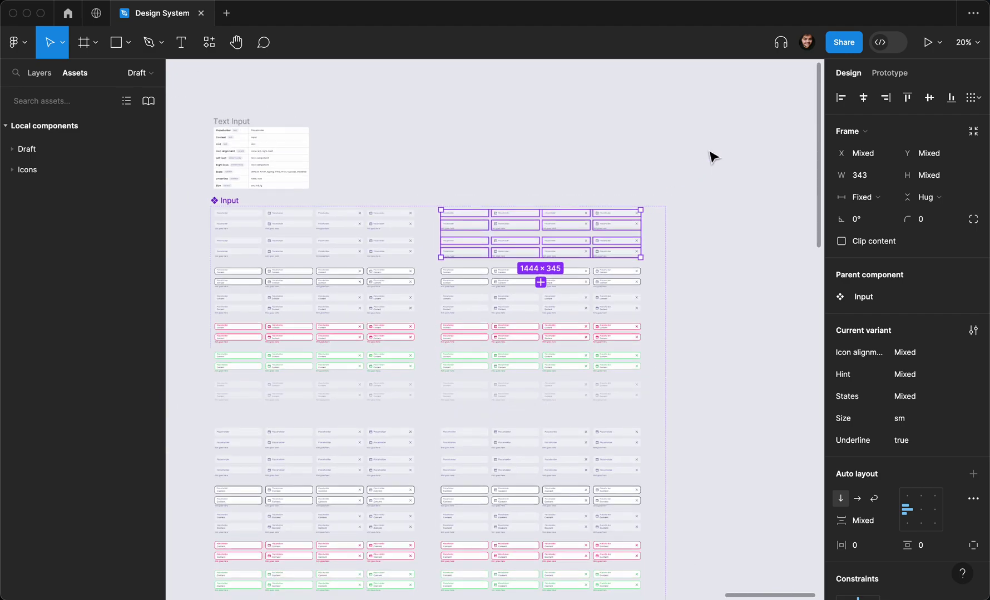
pyautogui.moveTo(706, 146); pyautogui.dragTo(462, 484)
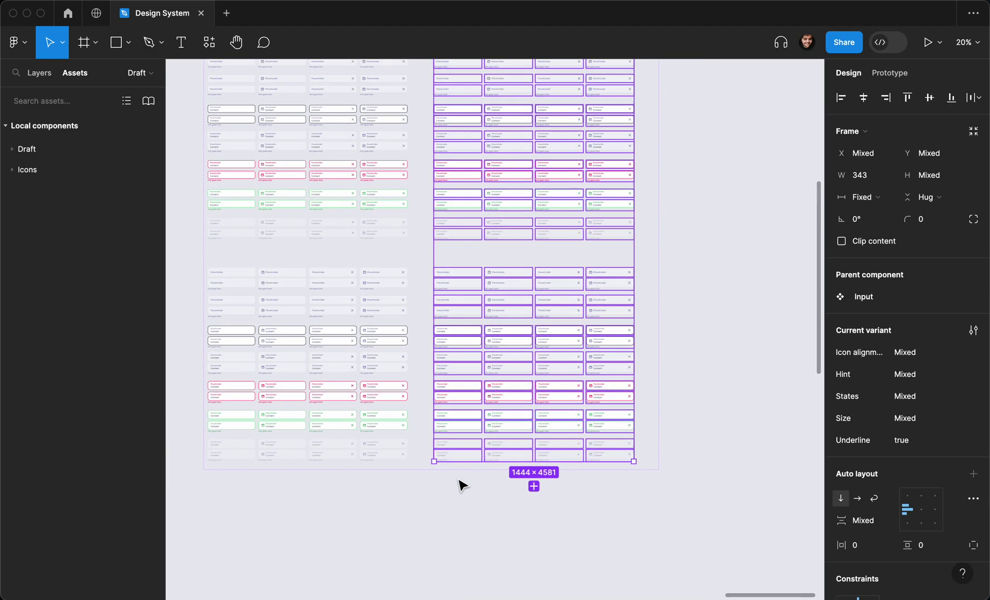
pyautogui.scroll(2, 502, 461)
pyautogui.scroll(-6, 918, 393)
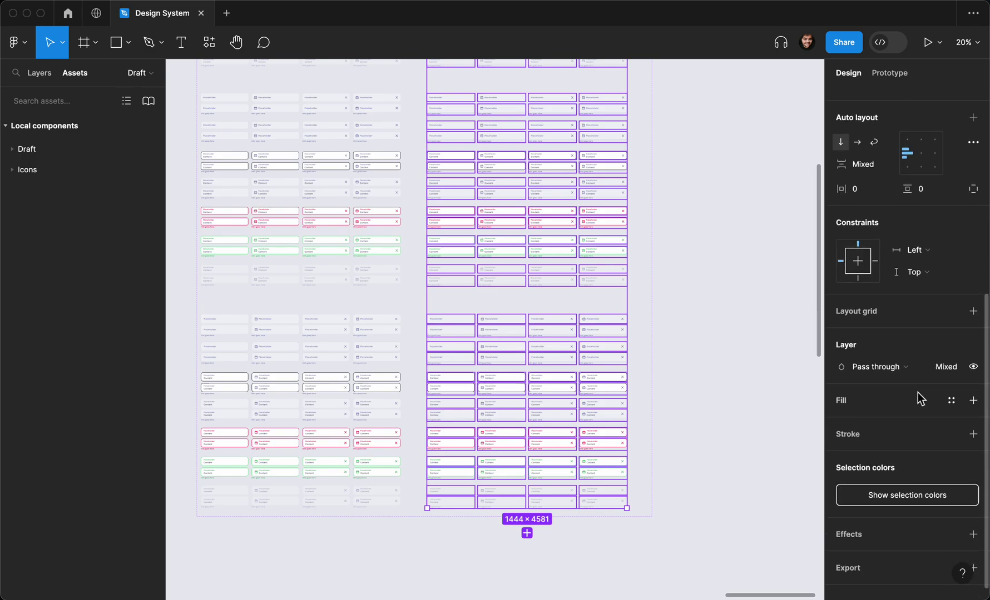
# Replace Surface/default with Surface/default-subtle through the selection colours list.
pyautogui.click(891, 502)
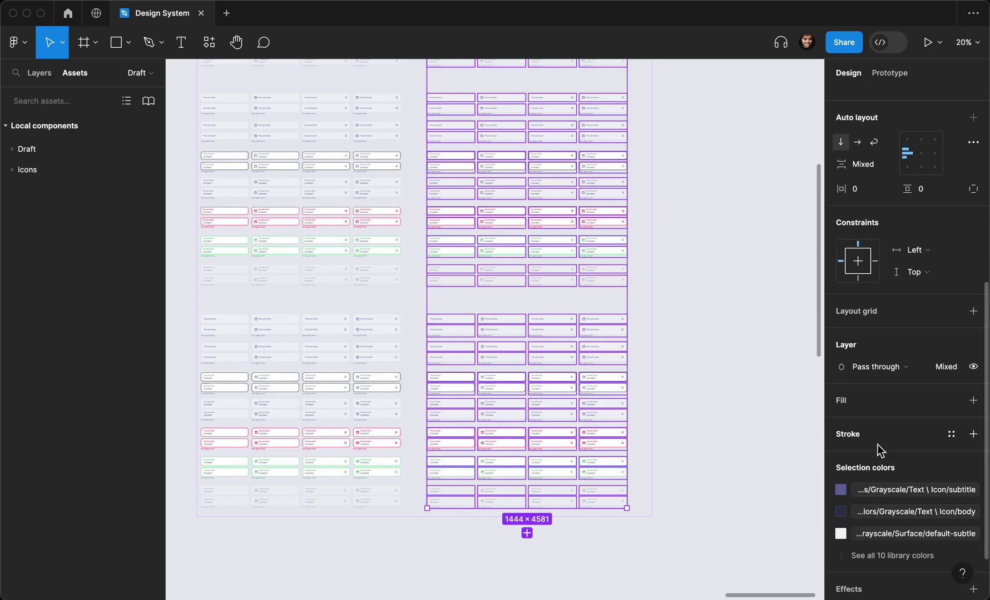
pyautogui.scroll(-1, 877, 445)
pyautogui.click(887, 535)
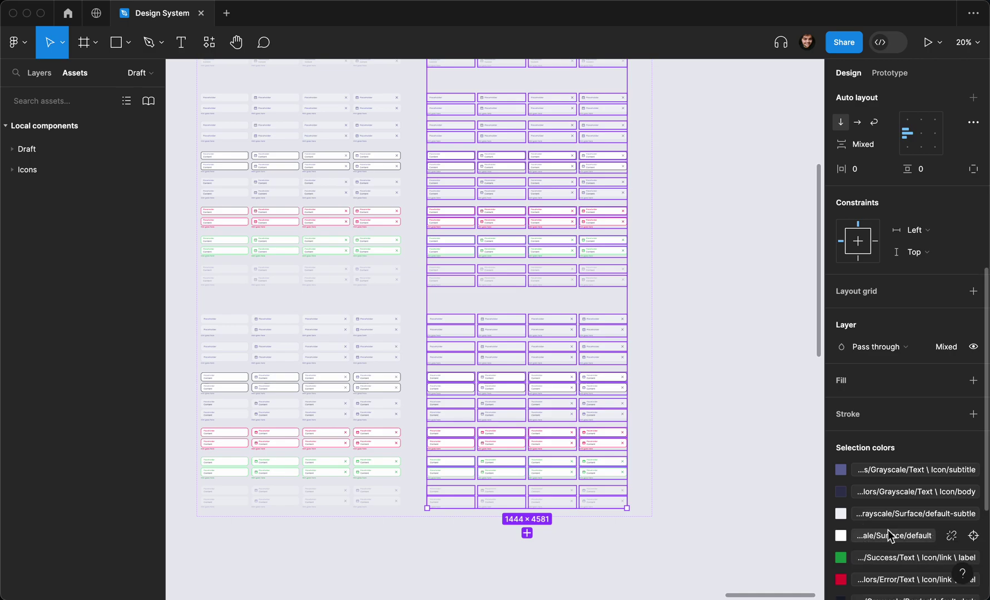
pyautogui.scroll(3, 554, 464)
pyautogui.scroll(4, 553, 464)
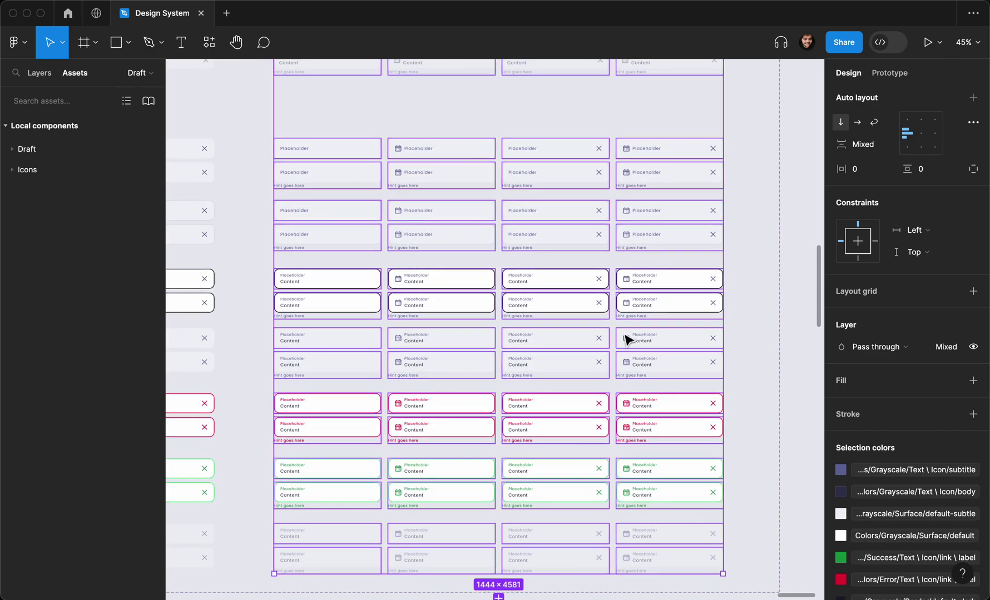
pyautogui.click(890, 535)
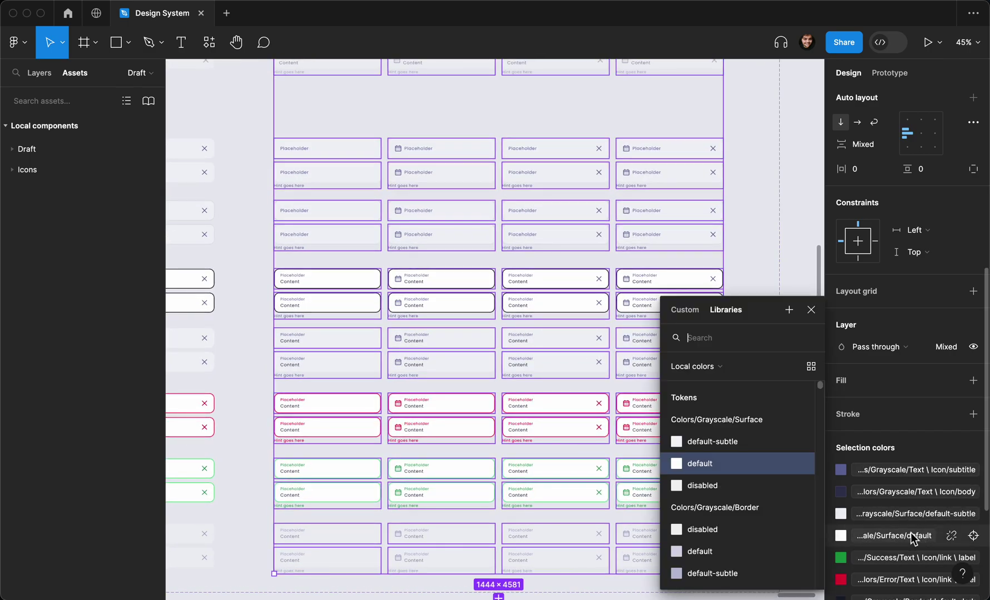
pyautogui.click(736, 442)
pyautogui.scroll(3, 657, 362)
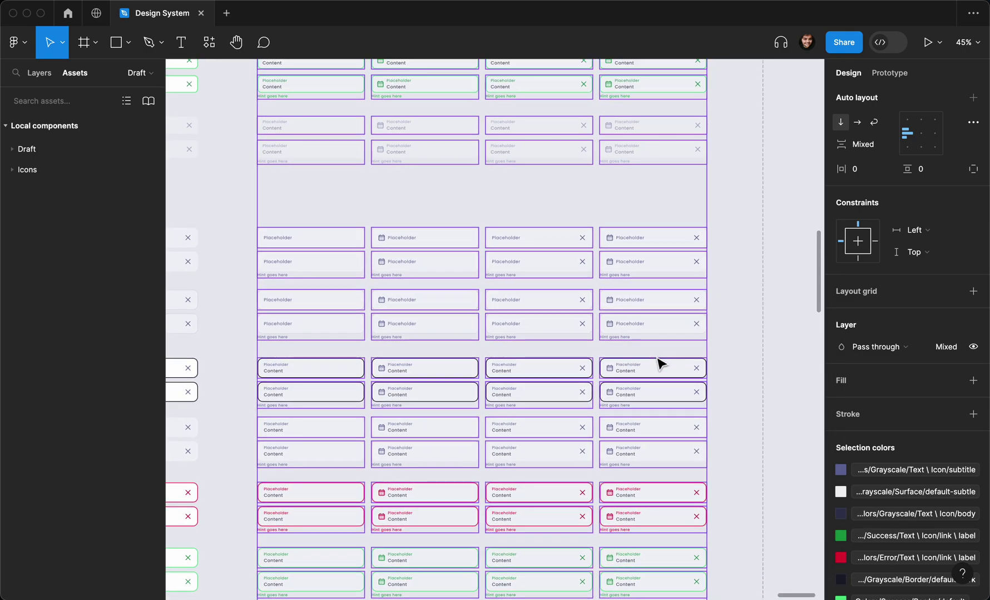
pyautogui.scroll(1, 658, 362)
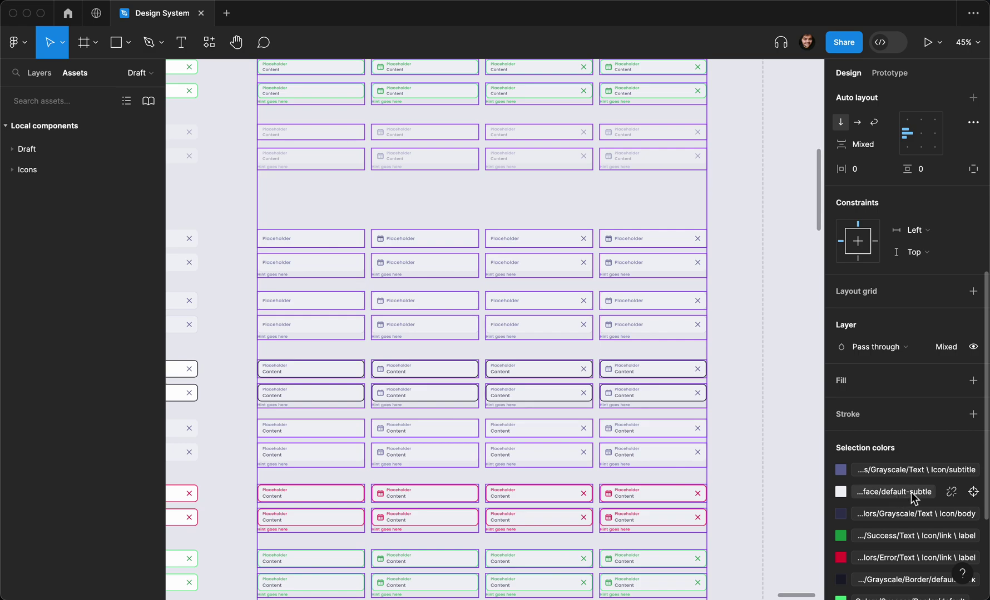
# Select the 168 default-subtle layers and set their corner radius to 0.
pyautogui.click(973, 492)
pyautogui.scroll(-4, 737, 424)
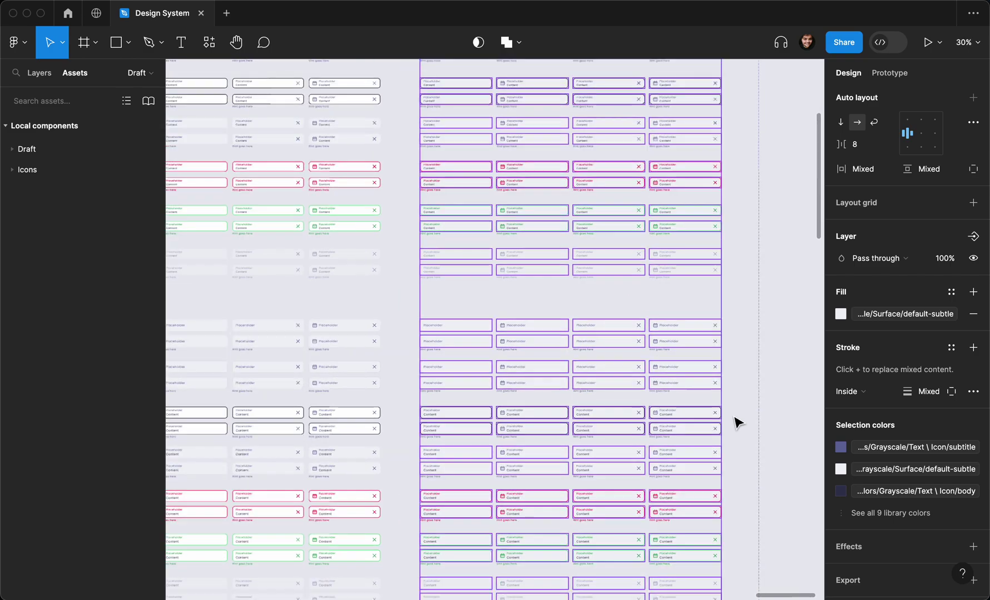
pyautogui.scroll(4, 737, 424)
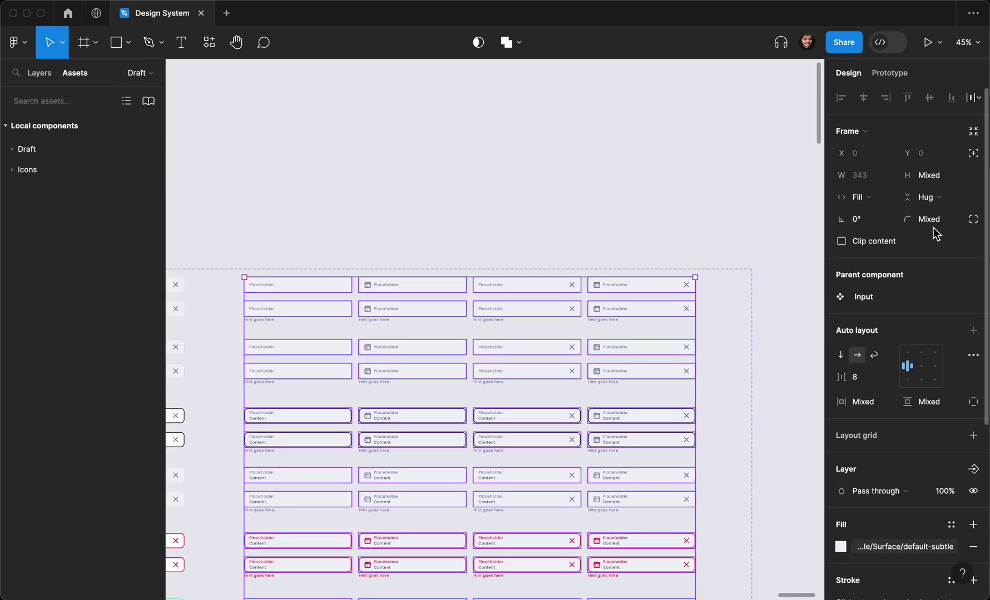
pyautogui.click(936, 222)
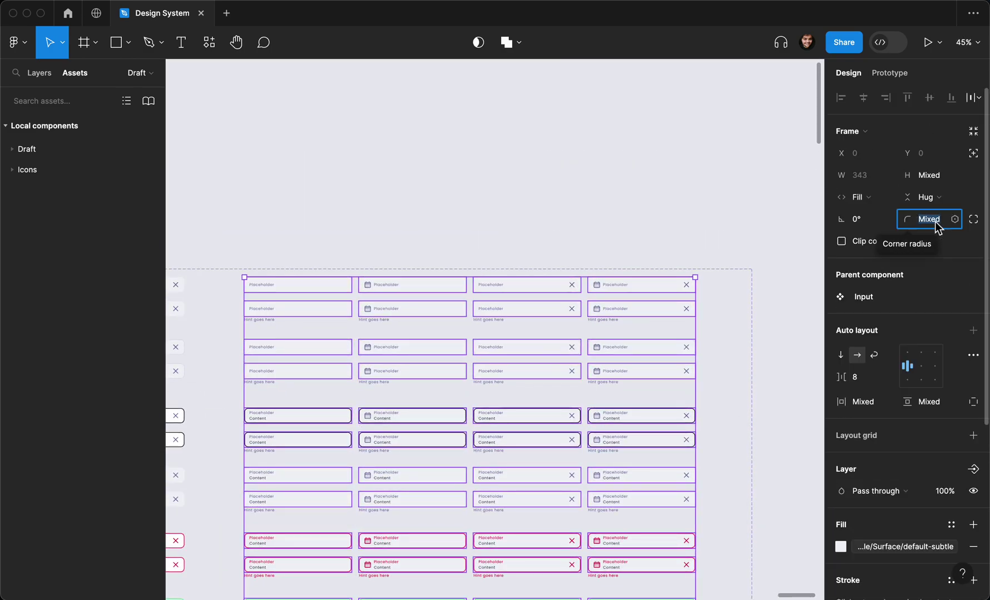
pyautogui.write('0')
pyautogui.press('Return')
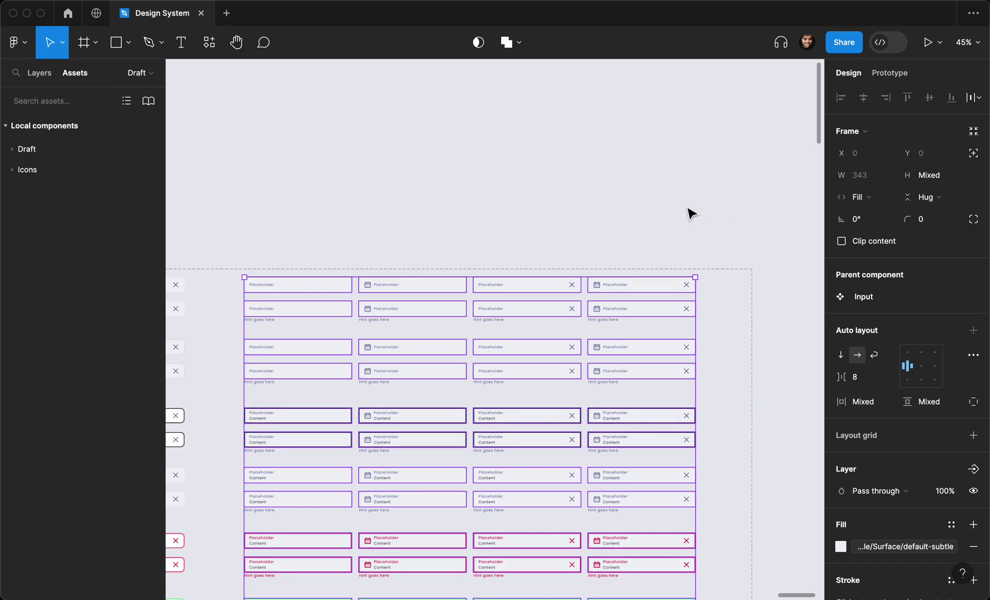
pyautogui.scroll(5, 684, 214)
pyautogui.scroll(-5, 682, 213)
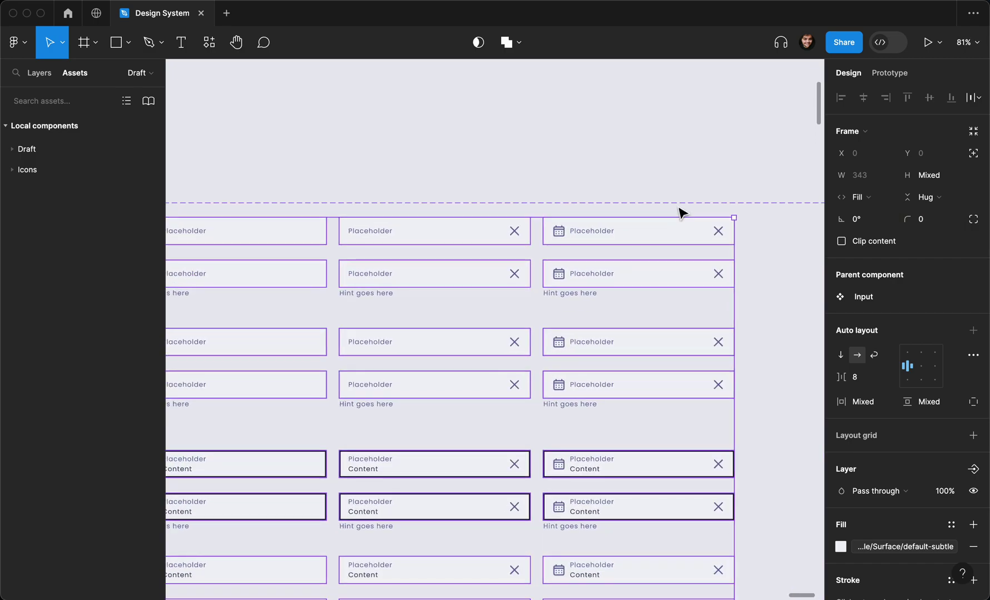
pyautogui.scroll(-2, 682, 213)
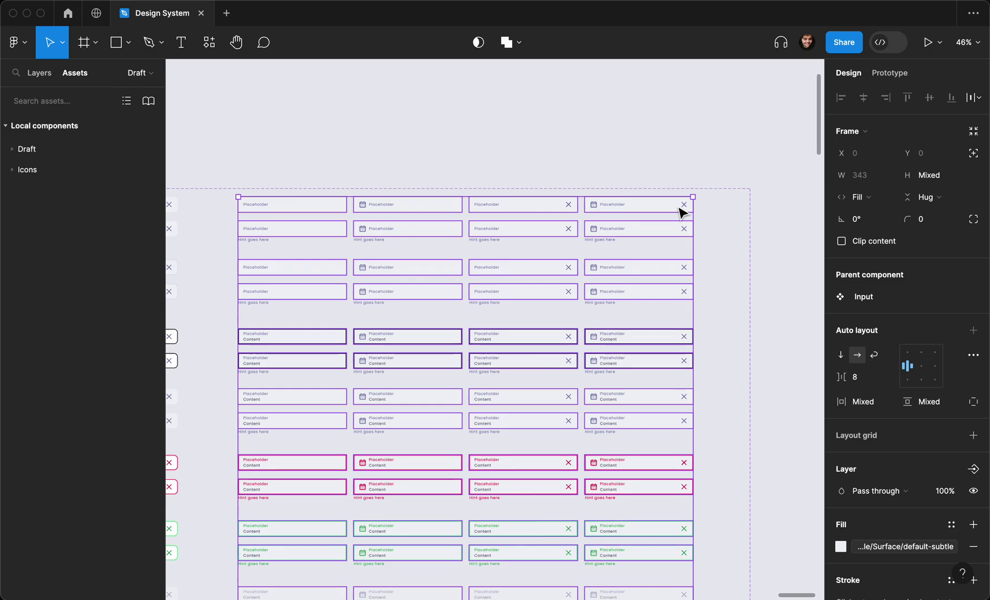
pyautogui.scroll(-3, 891, 358)
pyautogui.scroll(-1, 891, 359)
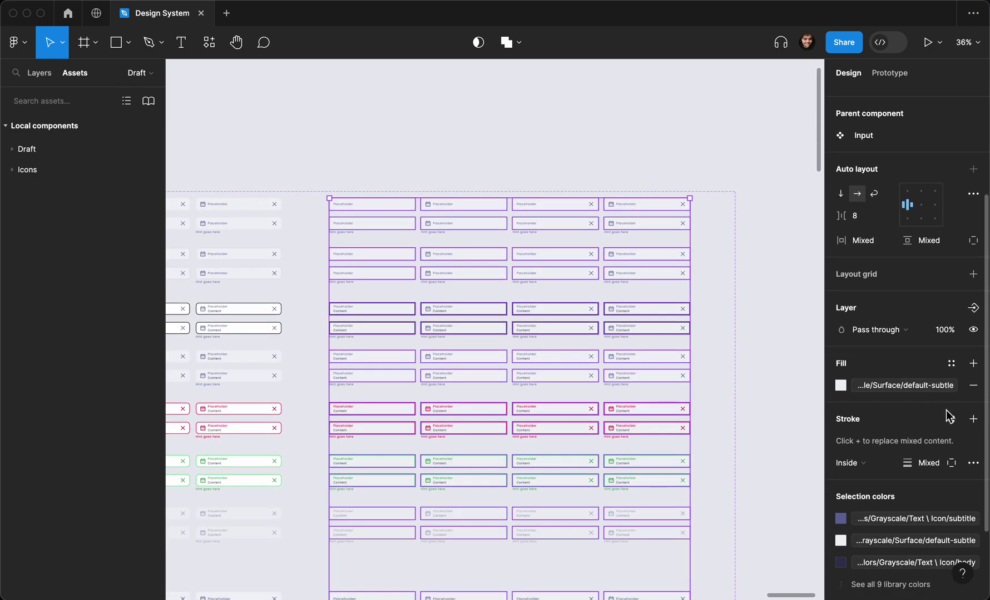
pyautogui.click(972, 419)
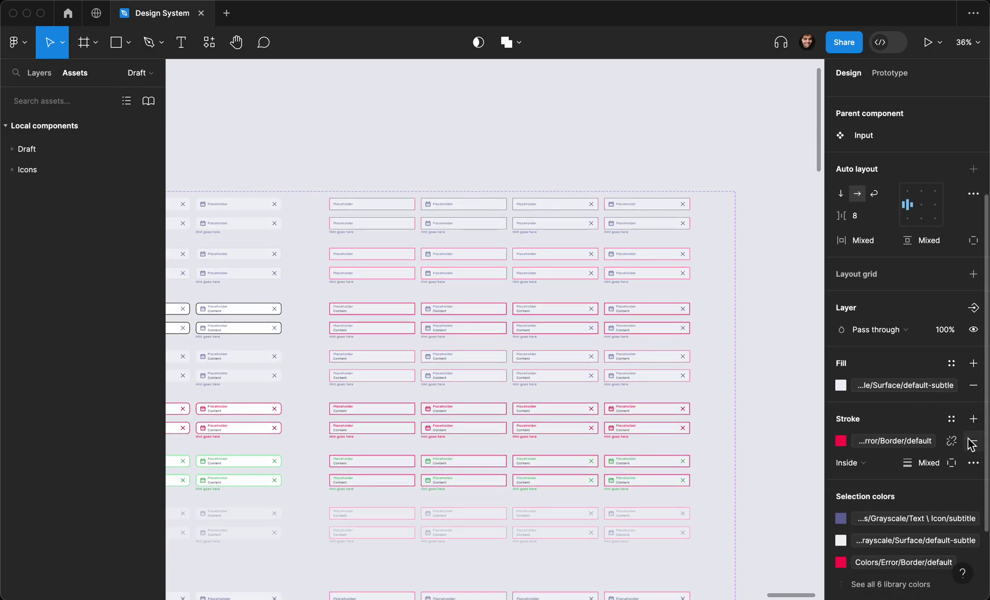
pyautogui.click(971, 442)
pyautogui.scroll(-3, 737, 382)
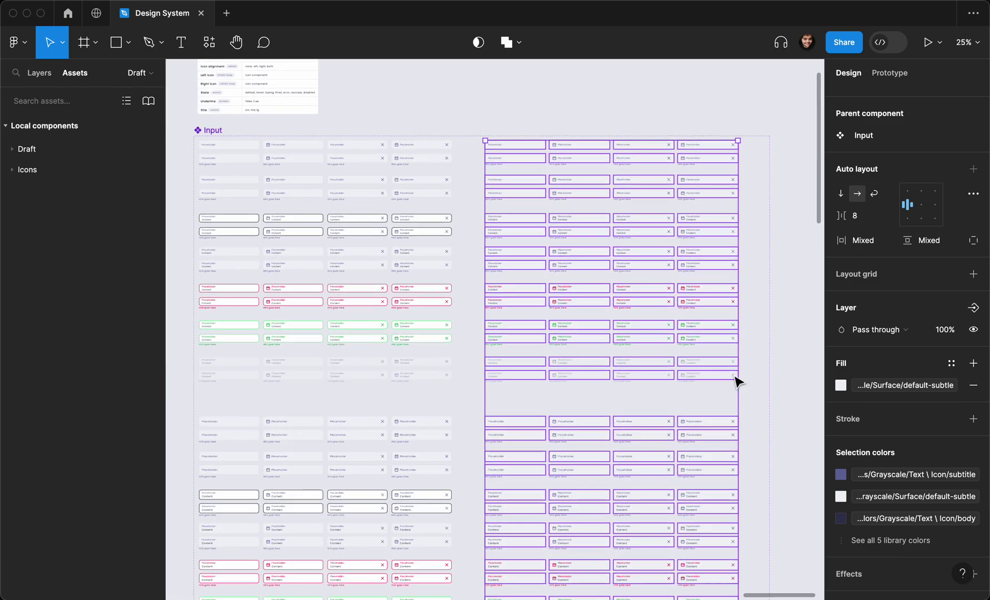
pyautogui.scroll(-3, 734, 376)
pyautogui.scroll(-5, 735, 377)
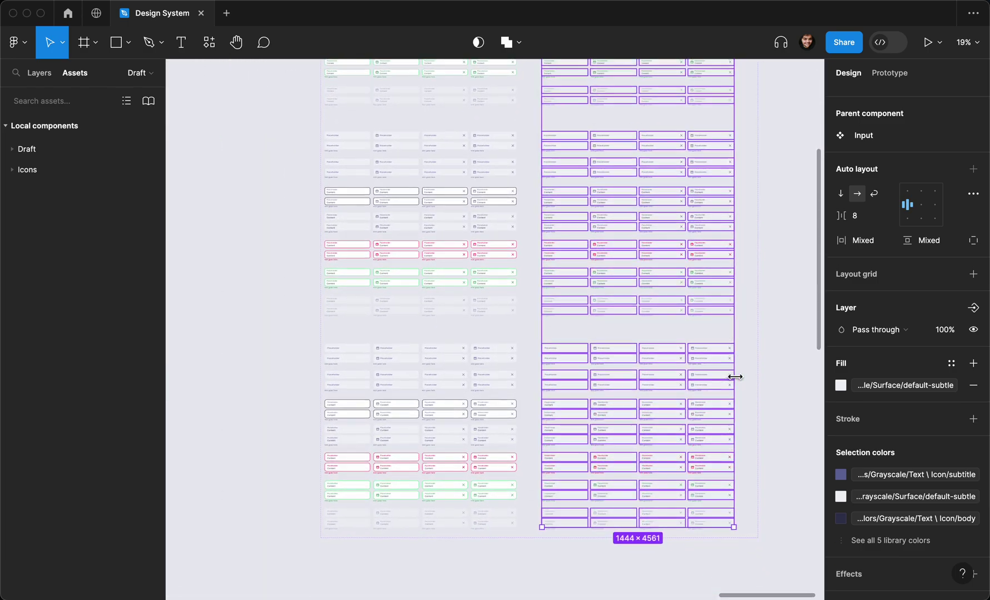
pyautogui.scroll(5, 735, 378)
pyautogui.scroll(5, 735, 379)
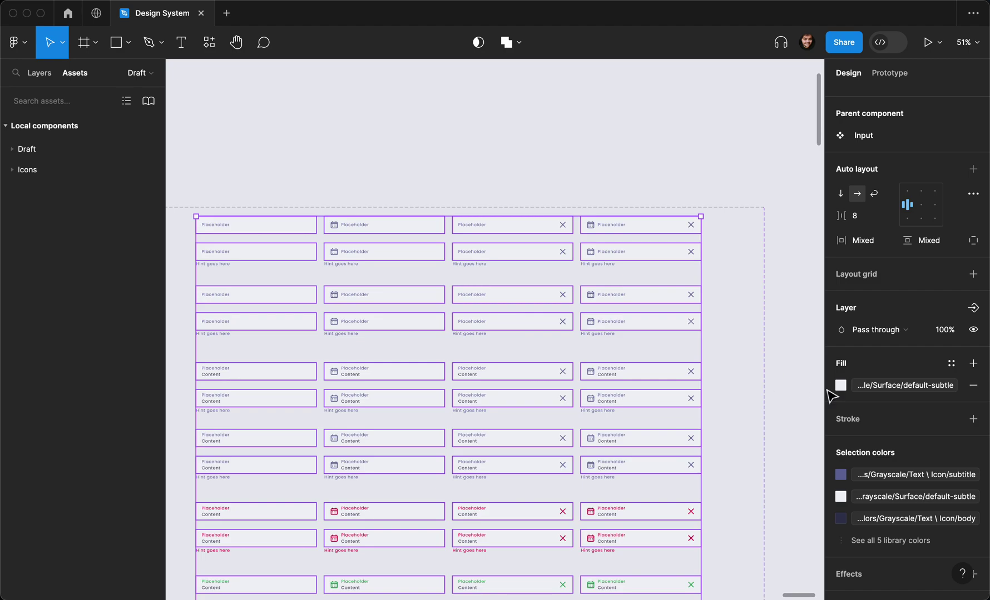
# Add a 2 px Grayscale/Border/default stroke to the selected field backgrounds.
pyautogui.click(973, 420)
pyautogui.click(949, 421)
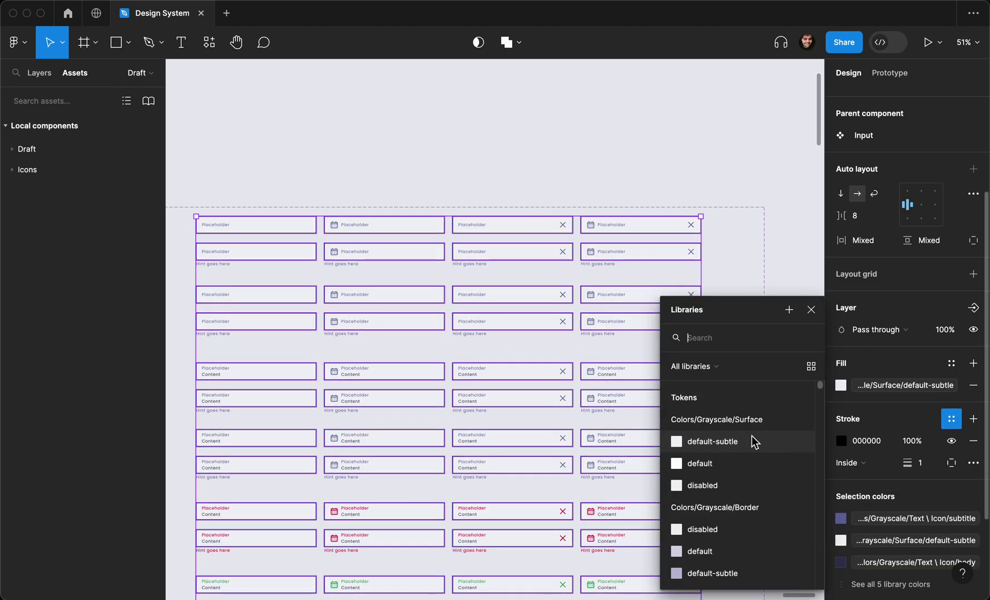
pyautogui.write('border')
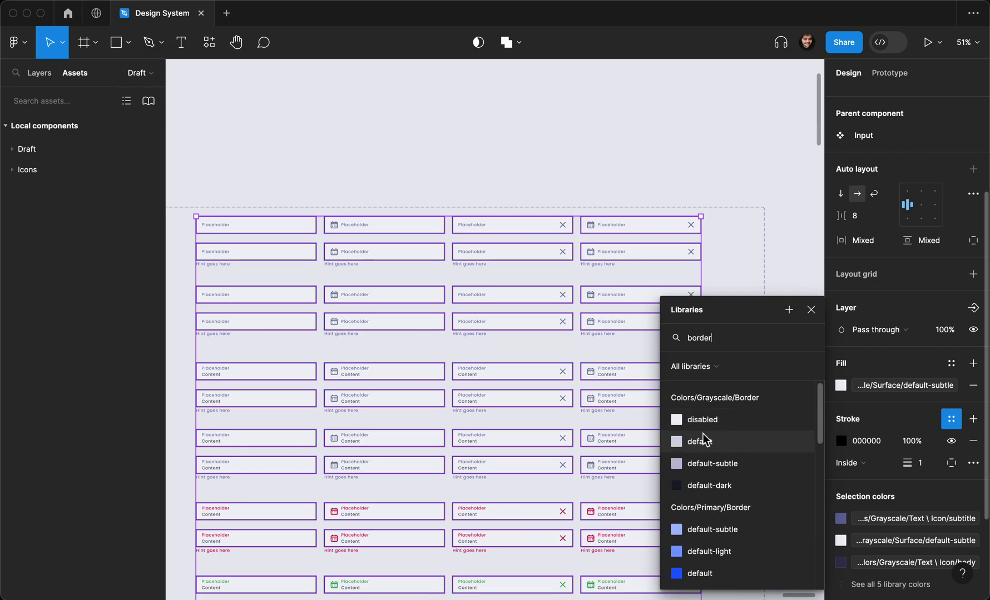
pyautogui.click(702, 441)
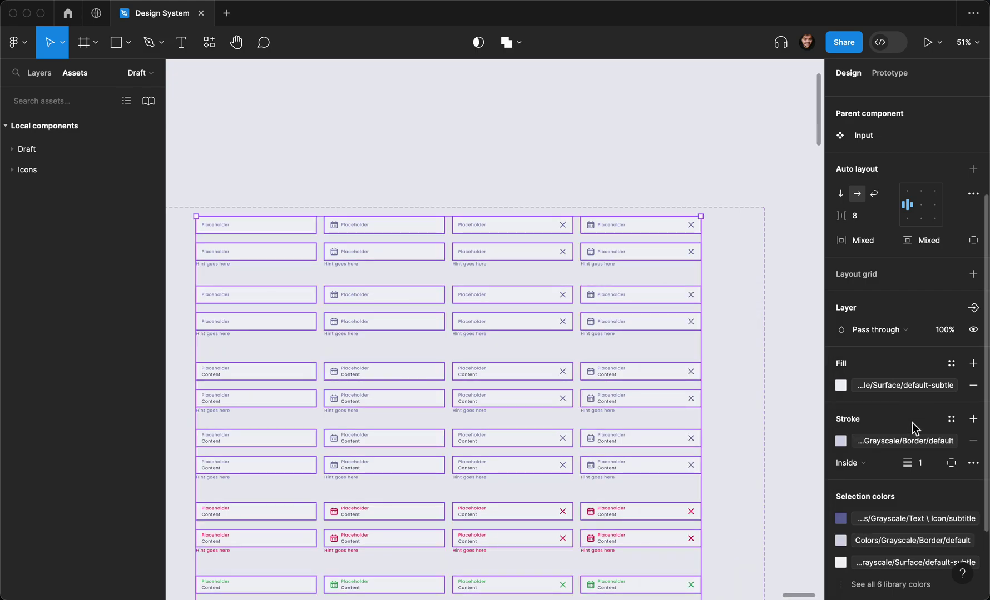
pyautogui.click(923, 466)
pyautogui.write('2')
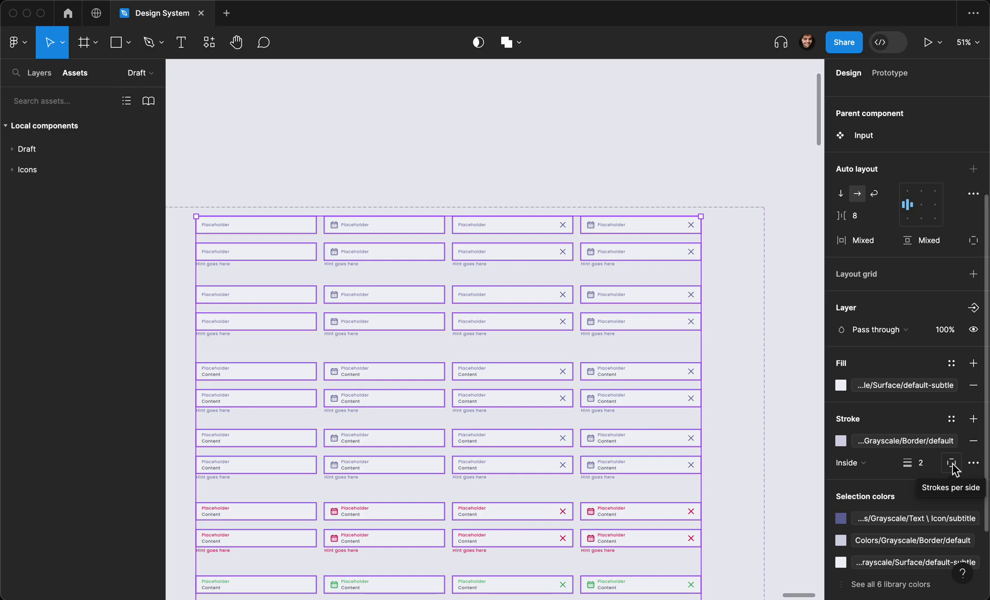
pyautogui.click(951, 465)
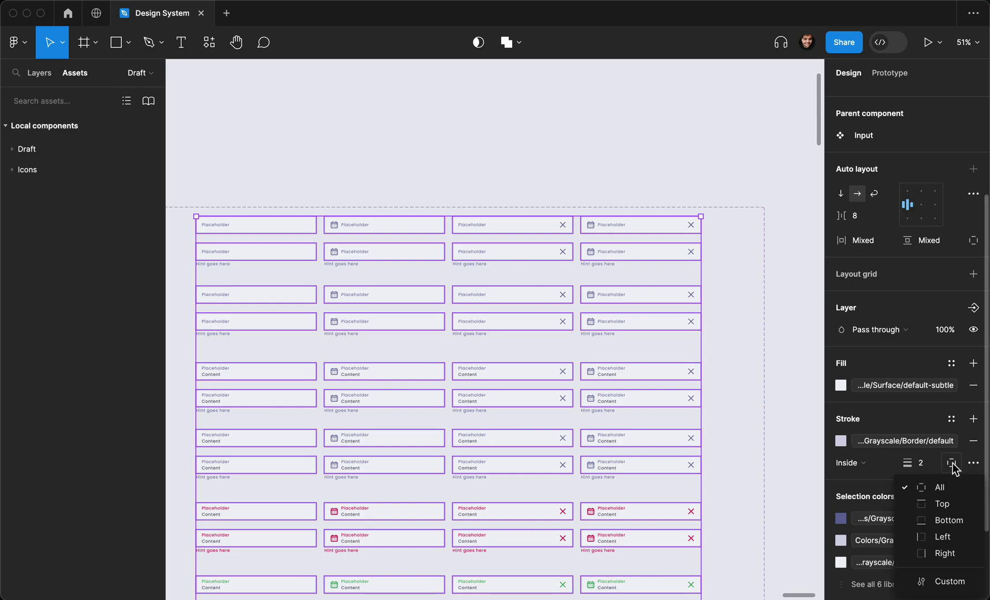
# Remove the Fill style from the selected underline variants, leaving only the 2 px bottom line.
pyautogui.click(940, 522)
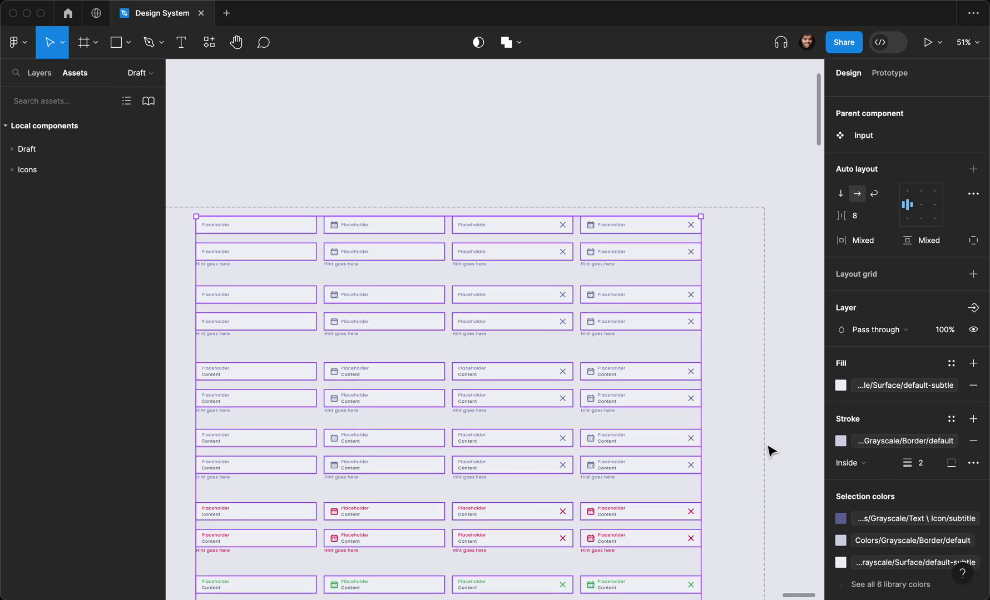
pyautogui.scroll(-3, 756, 405)
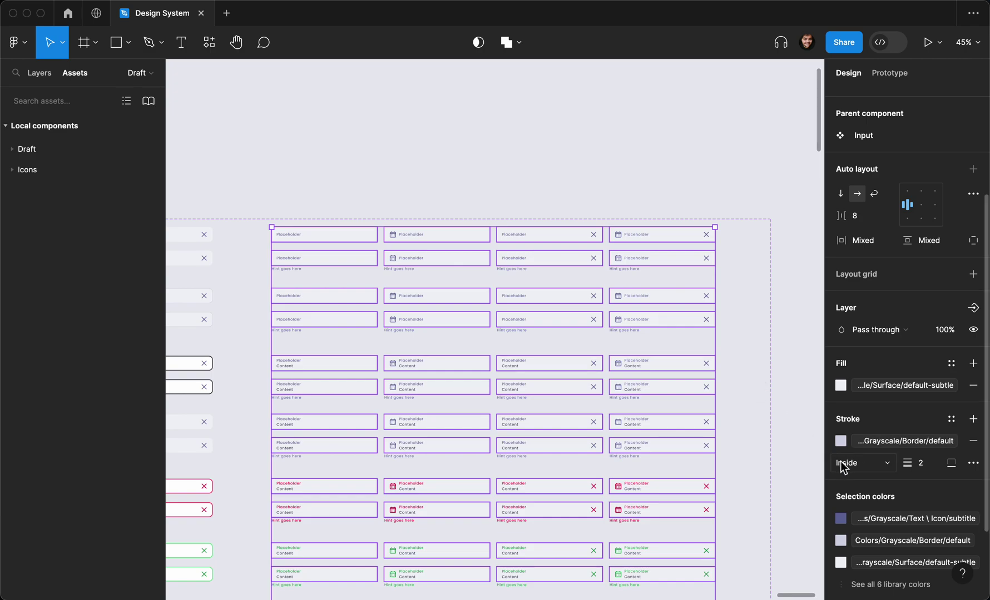
pyautogui.hscroll(1, 620, 371)
pyautogui.hscroll(2, 619, 372)
pyautogui.scroll(2, 620, 371)
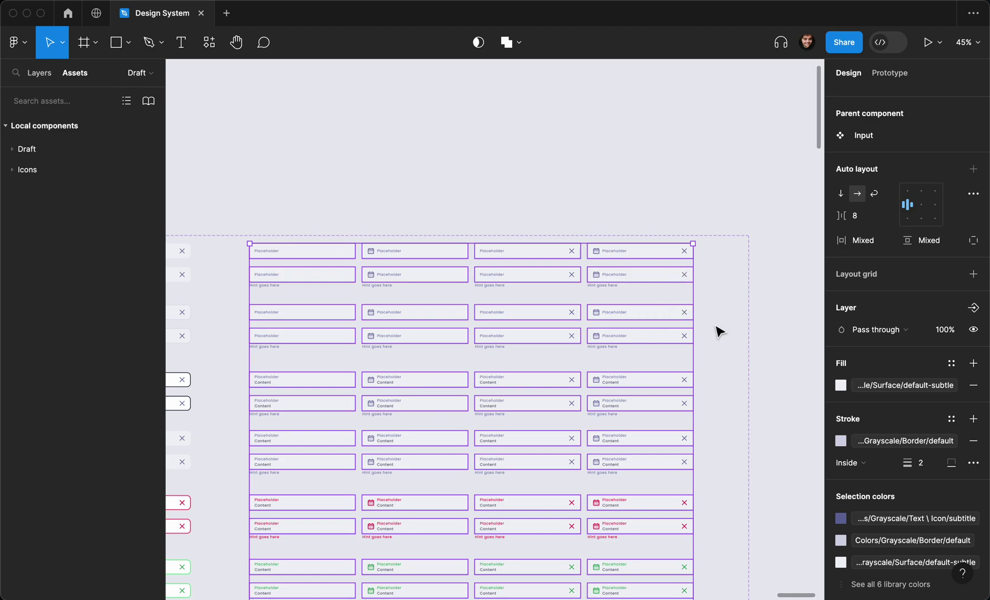
pyautogui.click(973, 385)
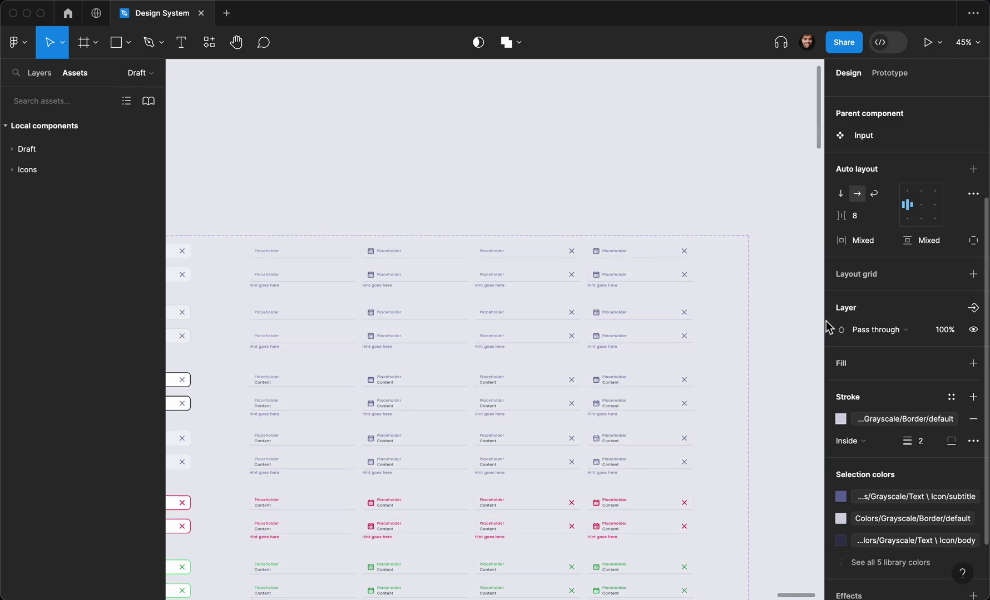
pyautogui.click(795, 323)
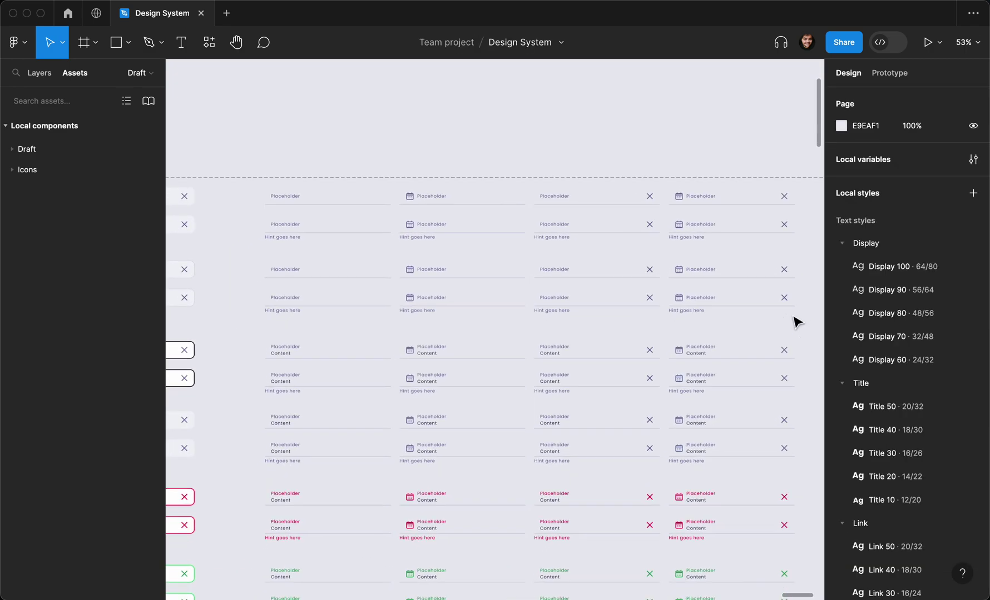
pyautogui.scroll(-5, 796, 322)
pyautogui.hscroll(3, 796, 323)
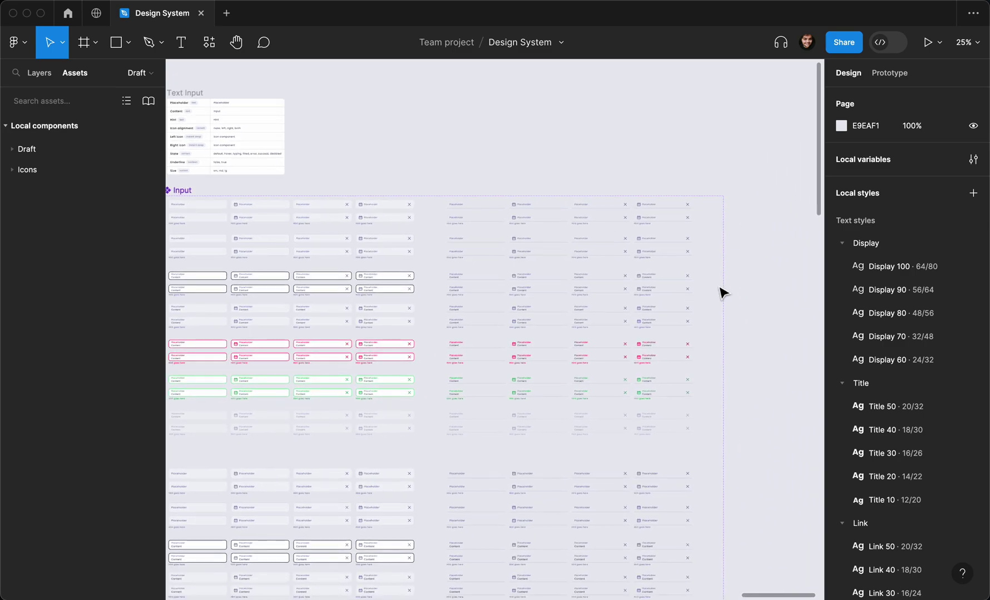
pyautogui.scroll(5, 588, 435)
pyautogui.scroll(4, 585, 434)
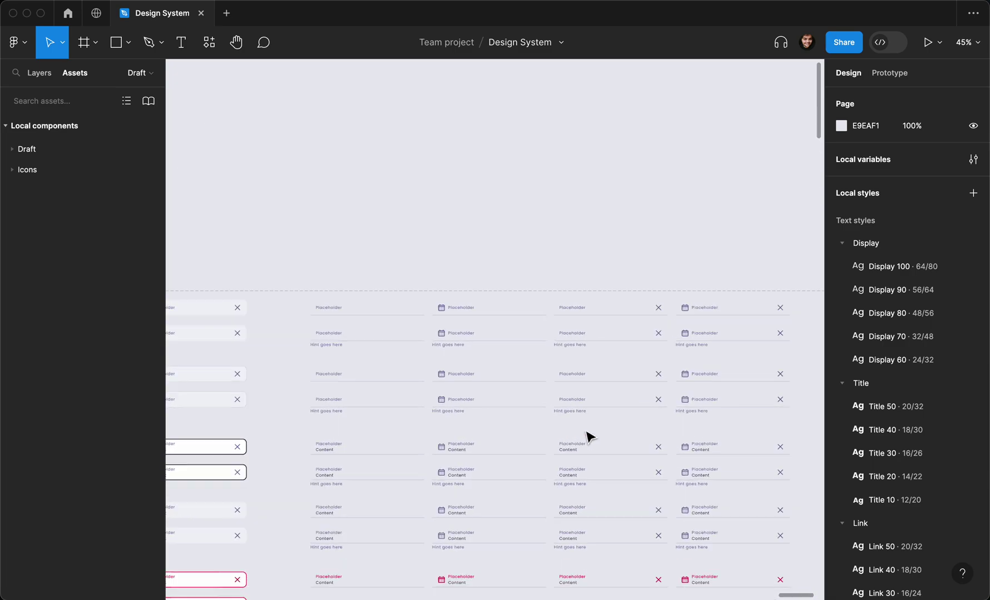
# Select the two underline input rows and recolour their Border/default underline to Border default-subtle.
pyautogui.moveTo(229, 346); pyautogui.dragTo(274, 356)
pyautogui.moveTo(608, 441); pyautogui.dragTo(781, 417)
pyautogui.scroll(-5, 930, 410)
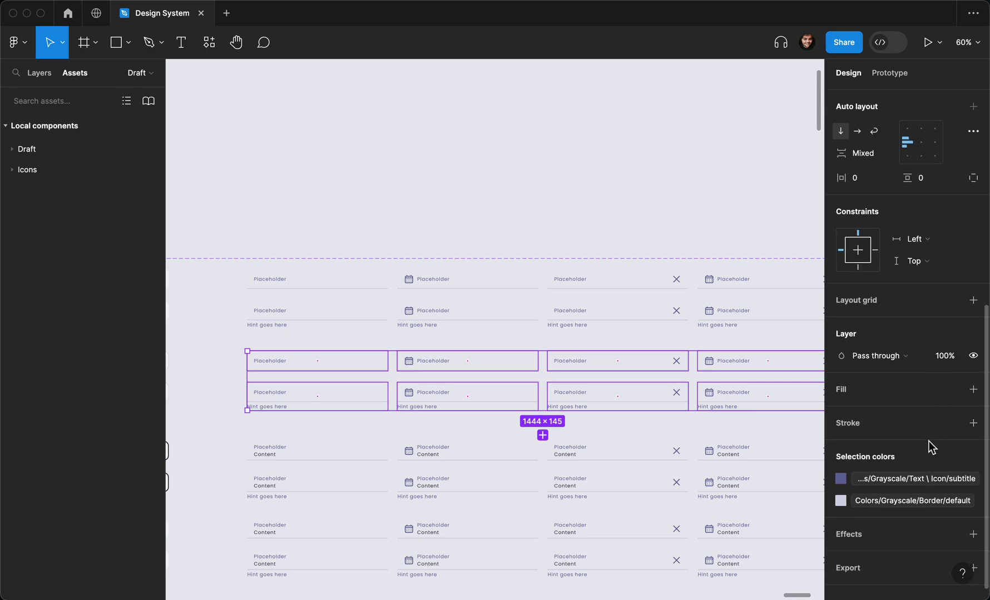
pyautogui.scroll(4, 581, 466)
pyautogui.hscroll(-2, 581, 466)
pyautogui.scroll(-3, 580, 466)
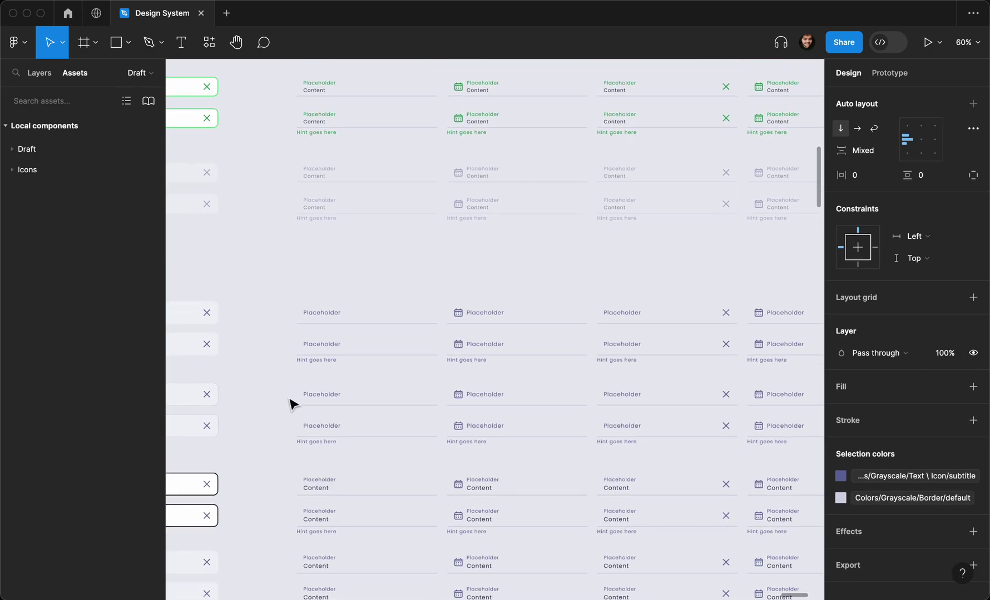
pyautogui.moveTo(275, 387); pyautogui.dragTo(802, 446)
pyautogui.scroll(3, 803, 448)
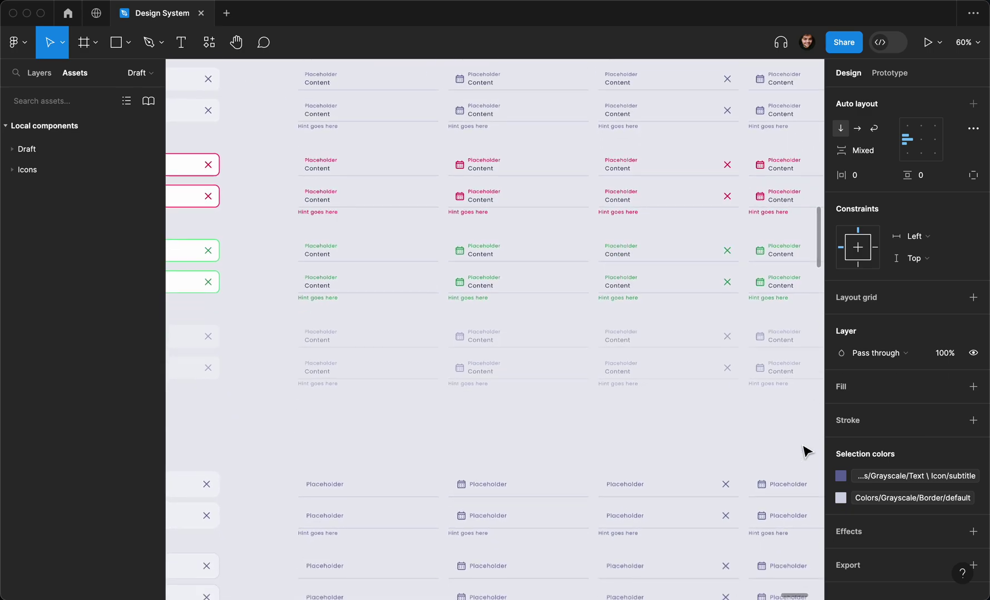
pyautogui.hscroll(-2, 802, 448)
pyautogui.scroll(-3, 802, 448)
pyautogui.click(521, 403)
pyautogui.moveTo(291, 383); pyautogui.dragTo(797, 442)
pyautogui.scroll(3, 800, 442)
pyautogui.hscroll(-1, 799, 443)
pyautogui.scroll(3, 798, 443)
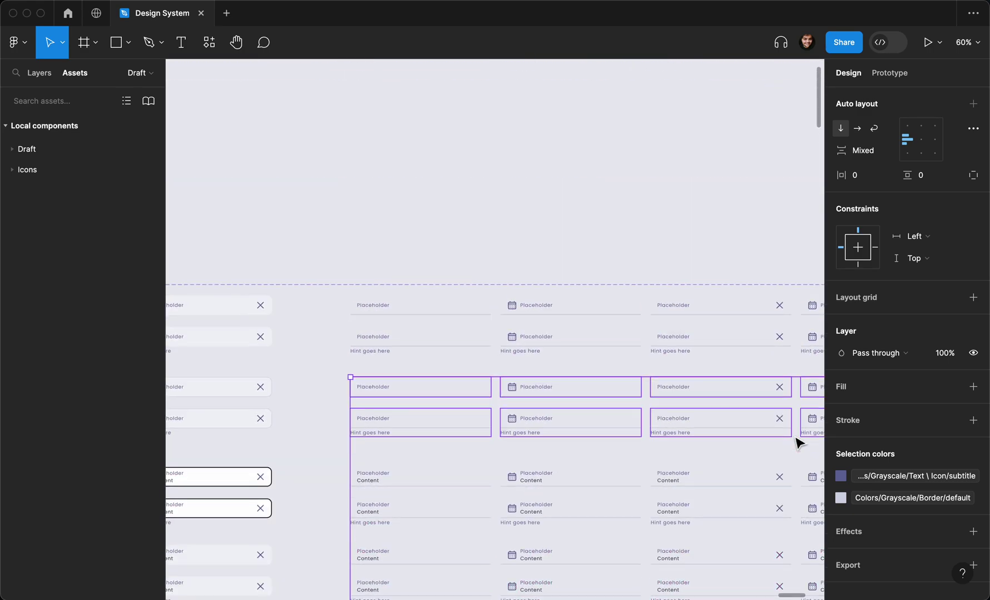
pyautogui.scroll(3, 799, 443)
pyautogui.scroll(-3, 799, 443)
pyautogui.scroll(3, 798, 443)
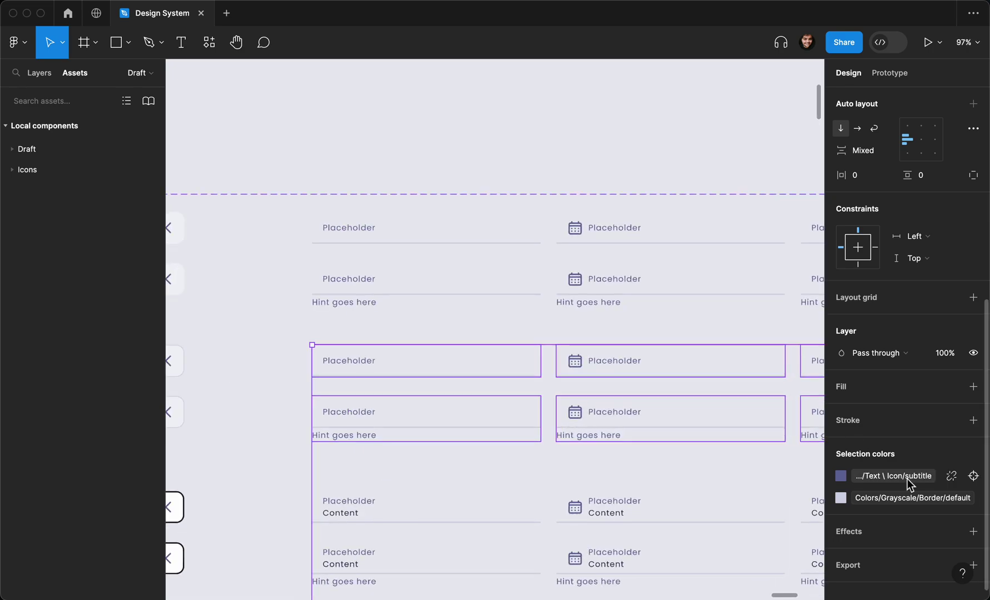
pyautogui.click(977, 498)
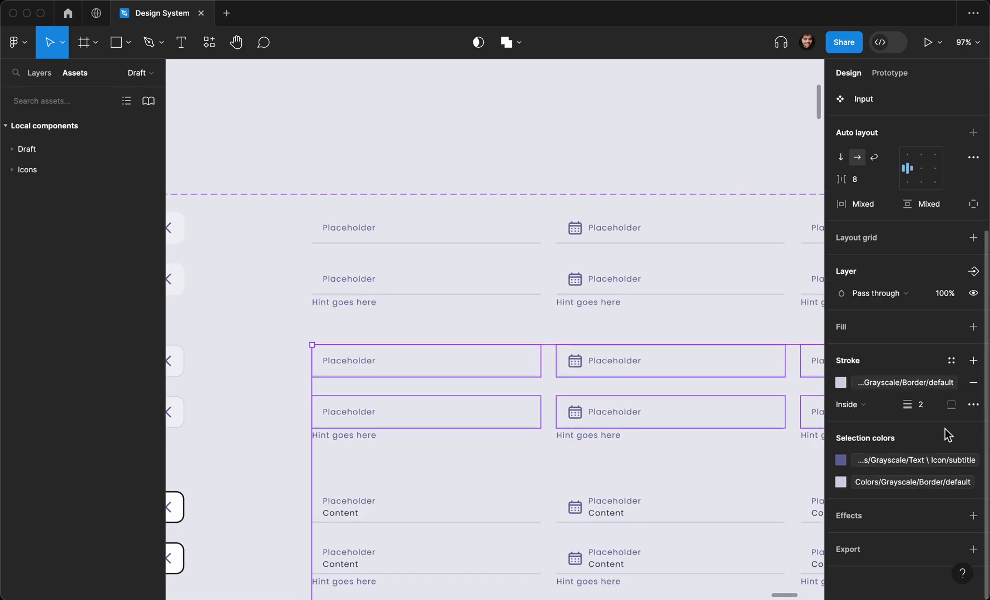
pyautogui.click(919, 379)
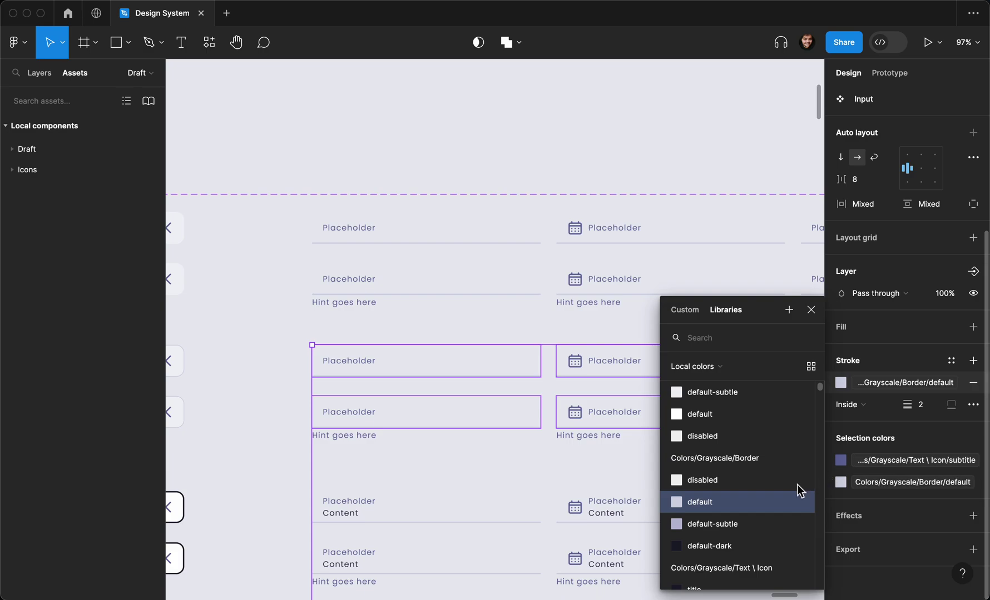
pyautogui.click(729, 530)
# Give the two rows a Surface/default-subtle background fill.
pyautogui.click(261, 390)
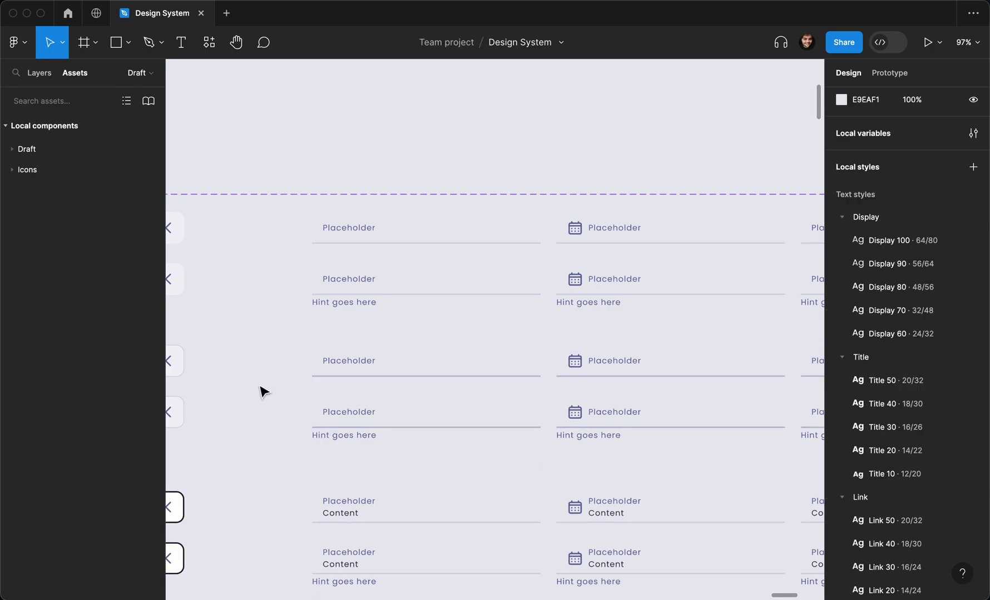
pyautogui.scroll(-2, 261, 389)
pyautogui.click(260, 385)
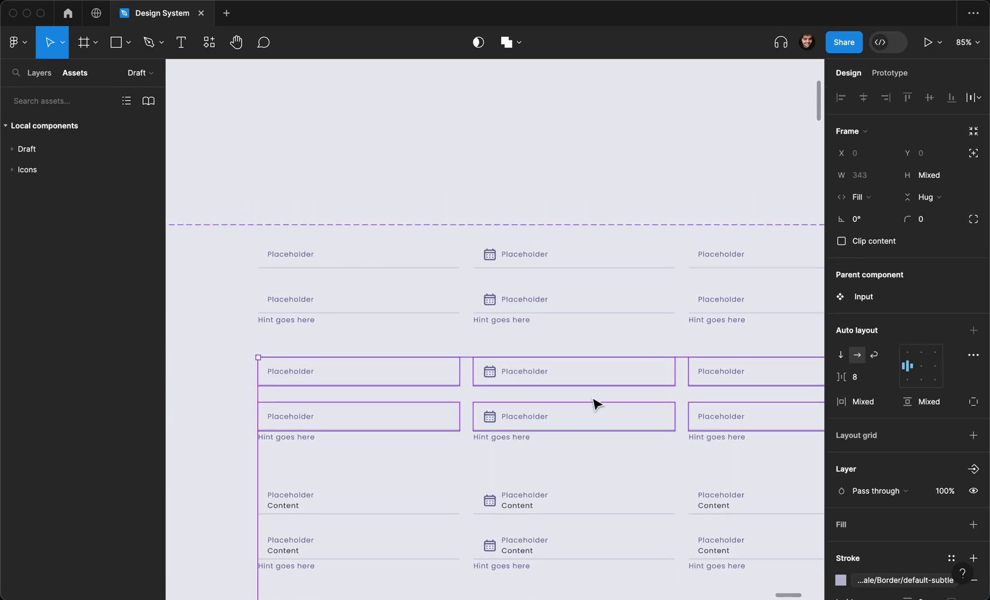
pyautogui.scroll(-2, 898, 433)
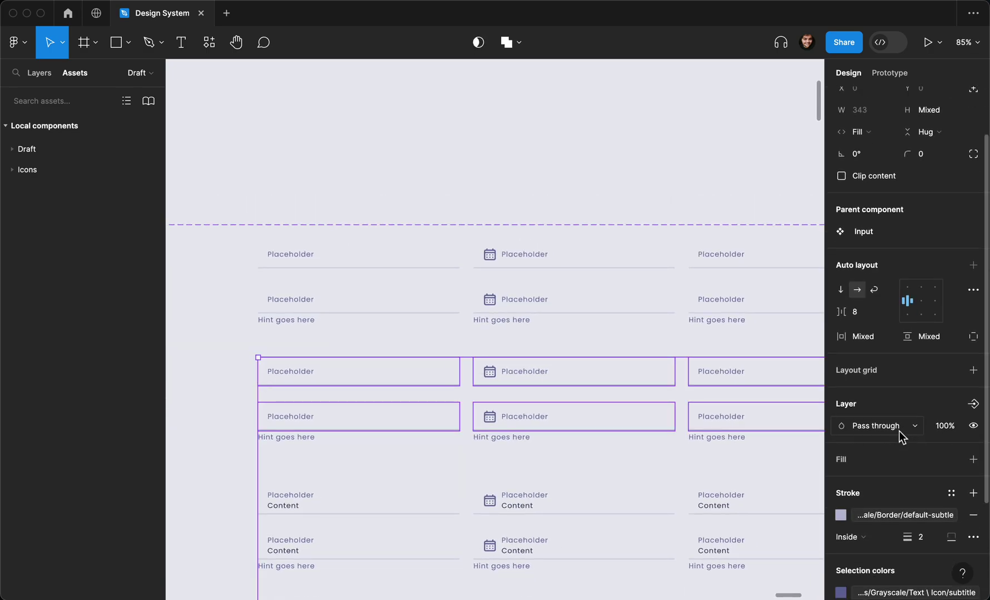
pyautogui.click(950, 460)
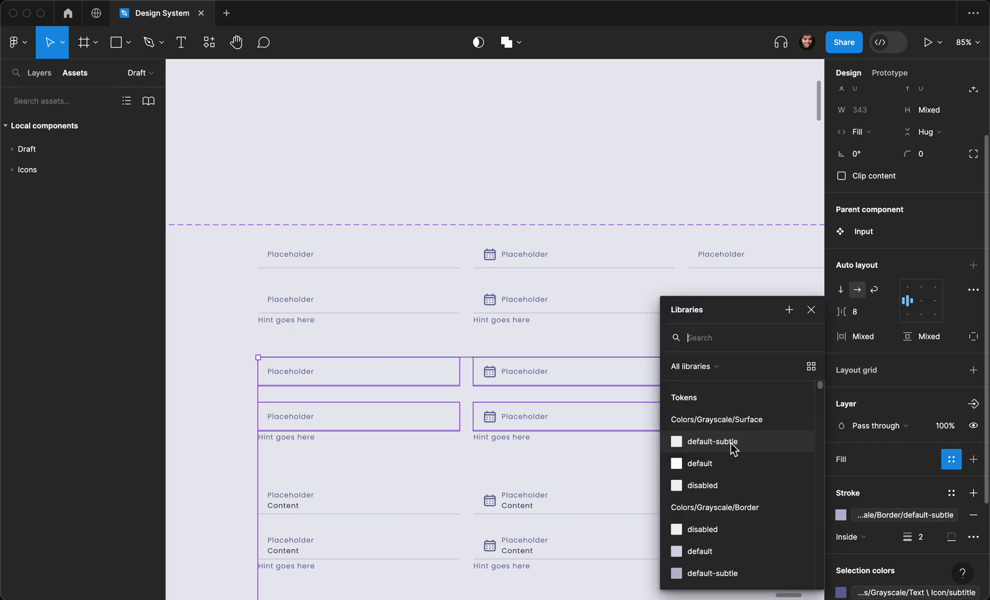
pyautogui.click(712, 442)
pyautogui.click(221, 367)
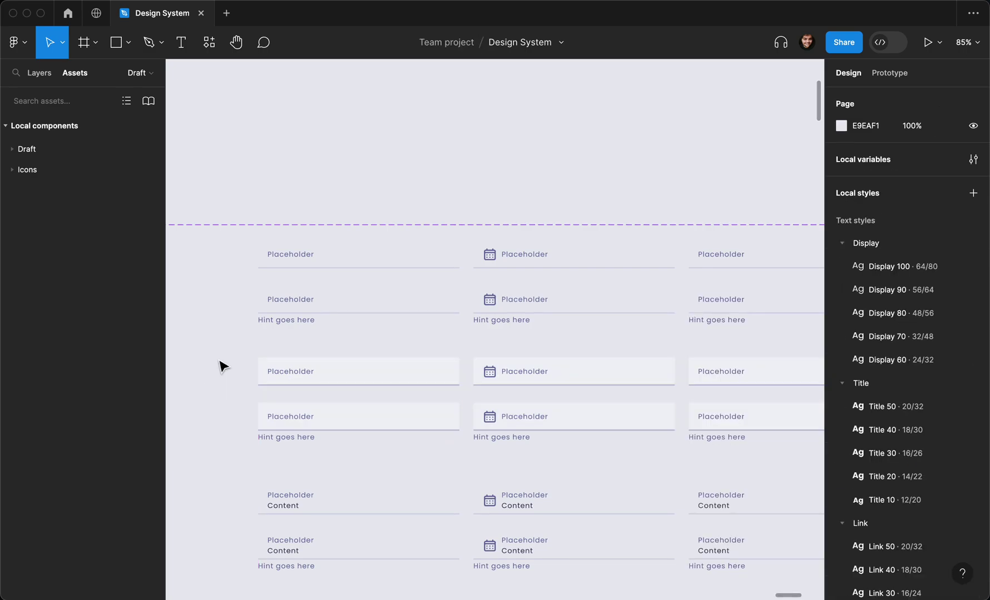
pyautogui.keyDown('ctrl'); pyautogui.scroll(-1, 223, 366); pyautogui.keyUp('ctrl')
pyautogui.scroll(-1, 222, 367)
pyautogui.keyDown('ctrl'); pyautogui.scroll(-4, 221, 366); pyautogui.keyUp('ctrl')
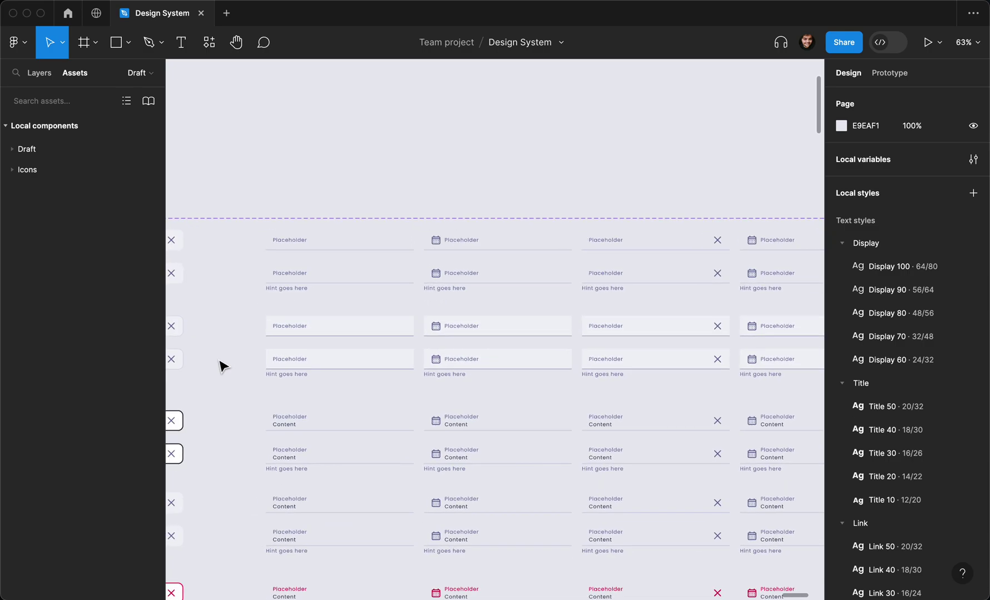
# Select the typing-state rows and set their Border/default underline to Grayscale Border default-dark.
pyautogui.keyDown('ctrl'); pyautogui.scroll(2, 211, 365); pyautogui.keyUp('ctrl')
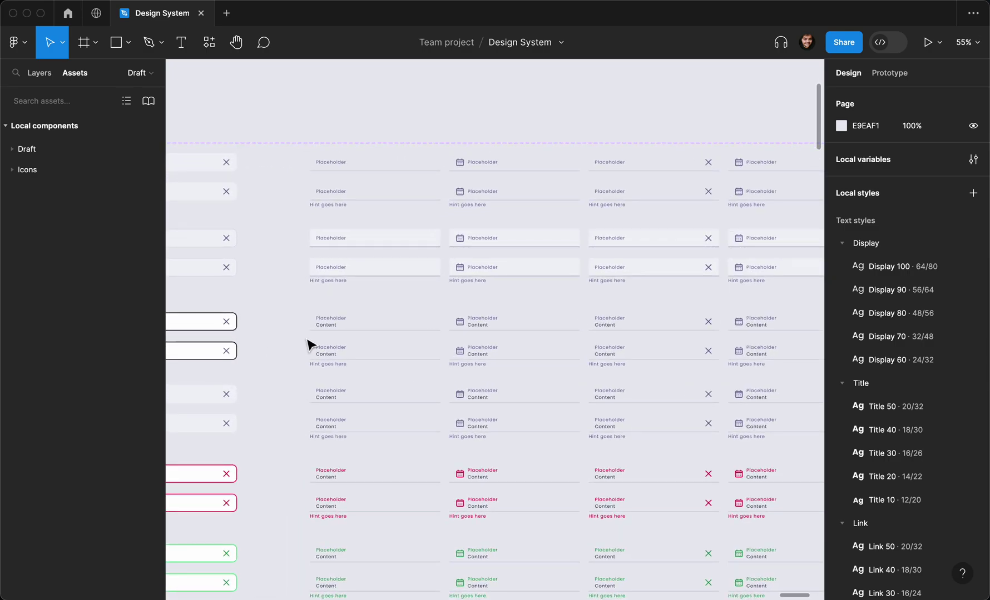
pyautogui.keyDown('ctrl'); pyautogui.scroll(-2, 308, 344); pyautogui.keyUp('ctrl')
pyautogui.moveTo(283, 327); pyautogui.dragTo(689, 356)
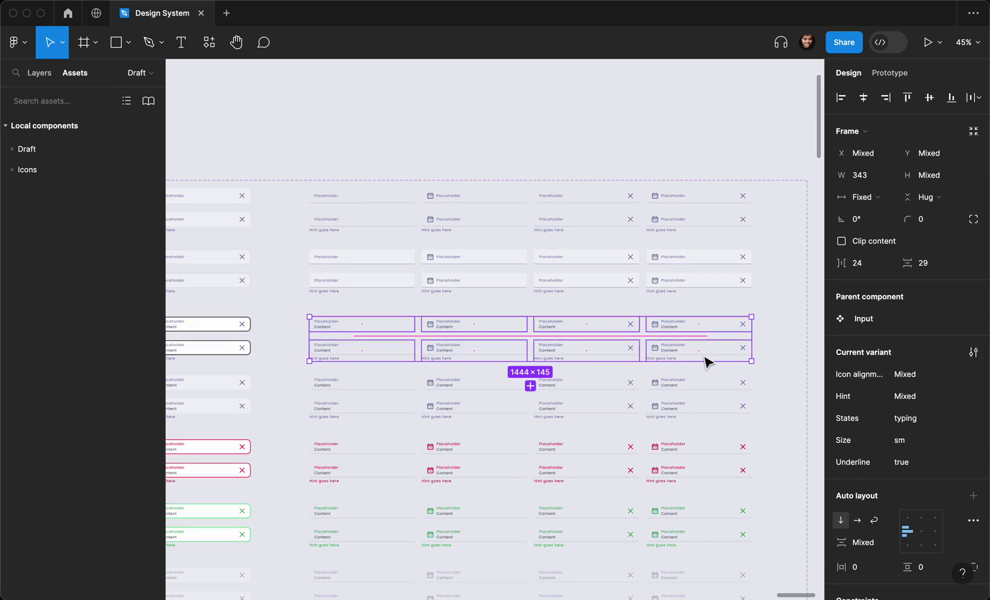
pyautogui.scroll(-5, 705, 363)
pyautogui.scroll(-1, 316, 491)
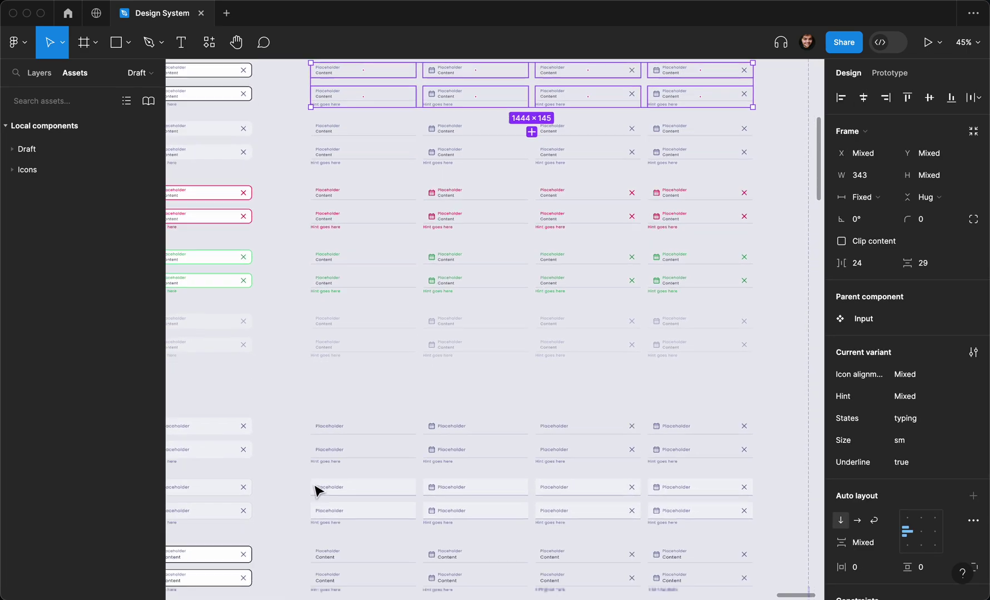
pyautogui.scroll(-3, 316, 490)
pyautogui.moveTo(301, 392); pyautogui.dragTo(729, 414)
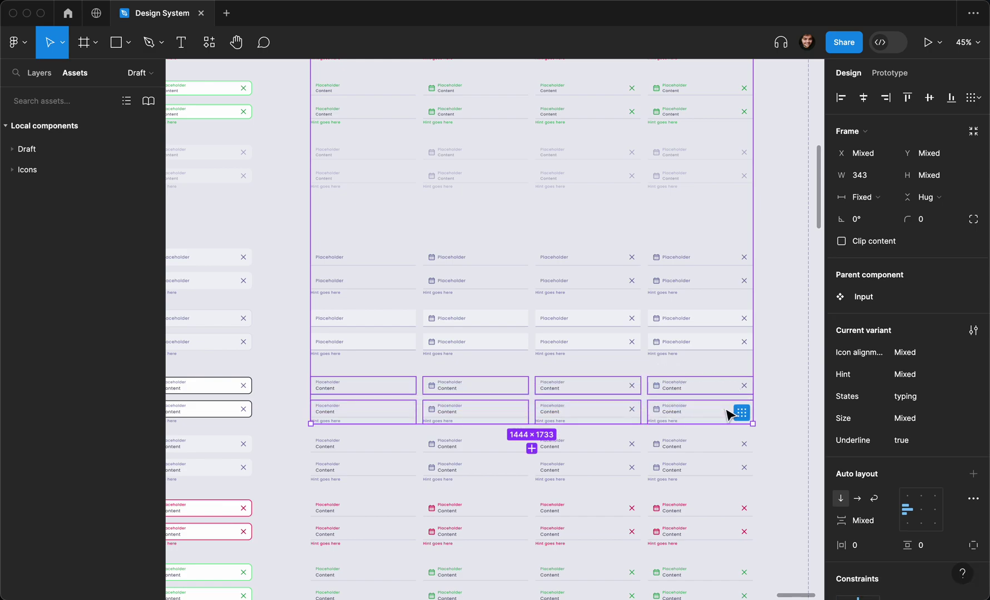
pyautogui.scroll(-10, 727, 415)
pyautogui.click(287, 372)
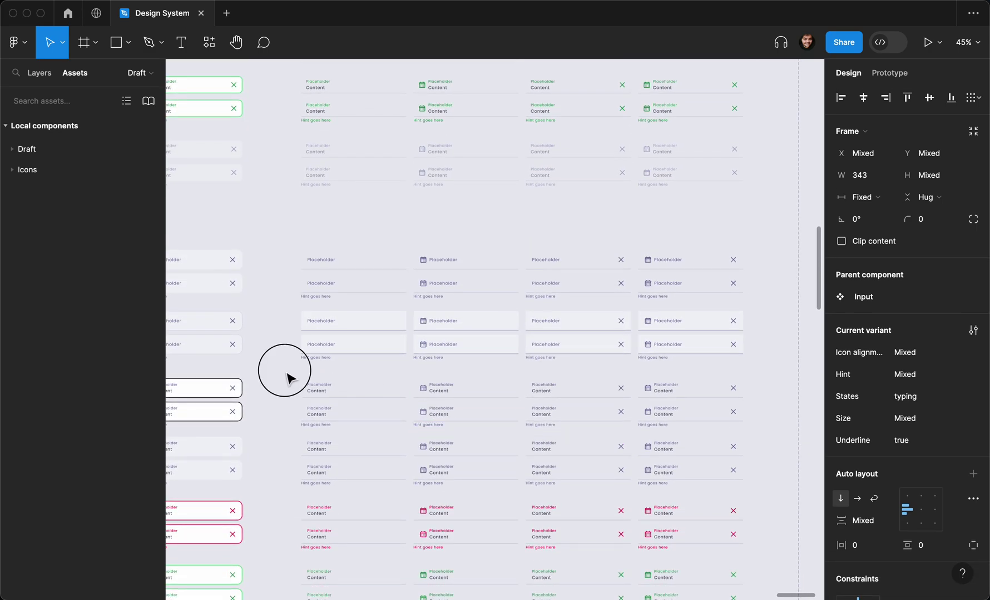
pyautogui.moveTo(287, 378); pyautogui.dragTo(709, 424)
pyautogui.scroll(4, 709, 424)
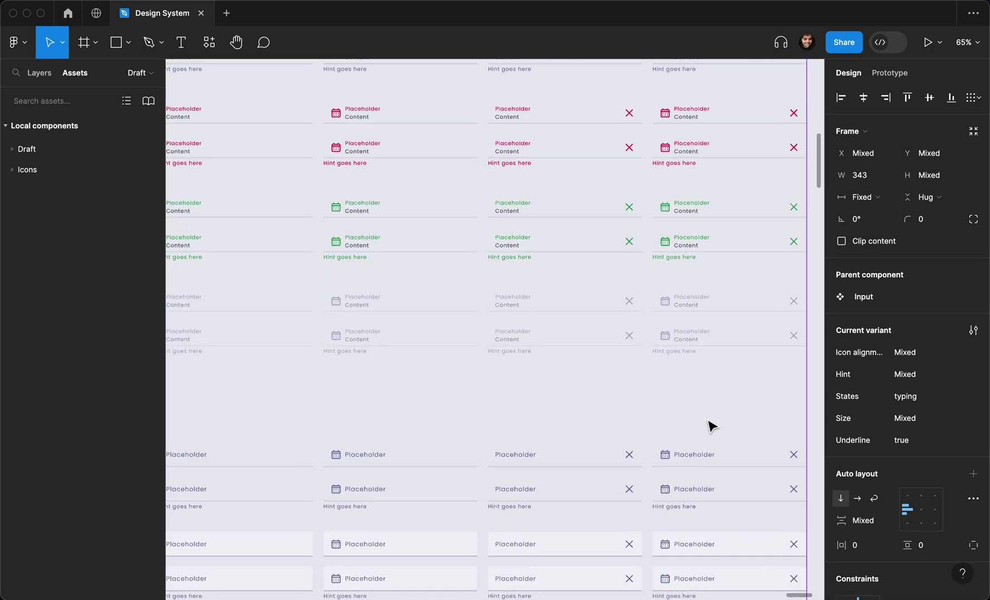
pyautogui.scroll(5, 708, 426)
pyautogui.scroll(-6, 884, 413)
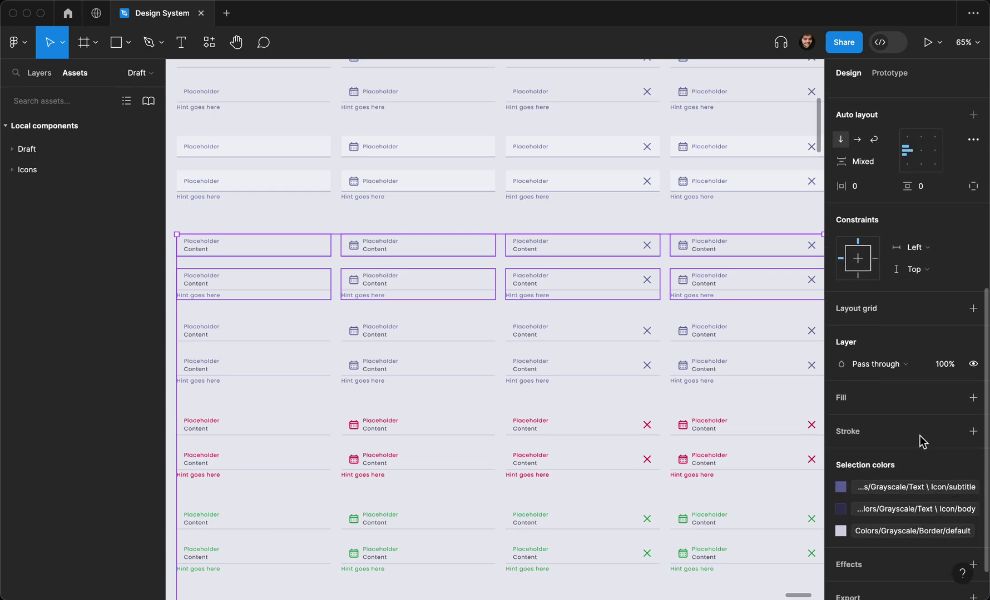
pyautogui.click(973, 532)
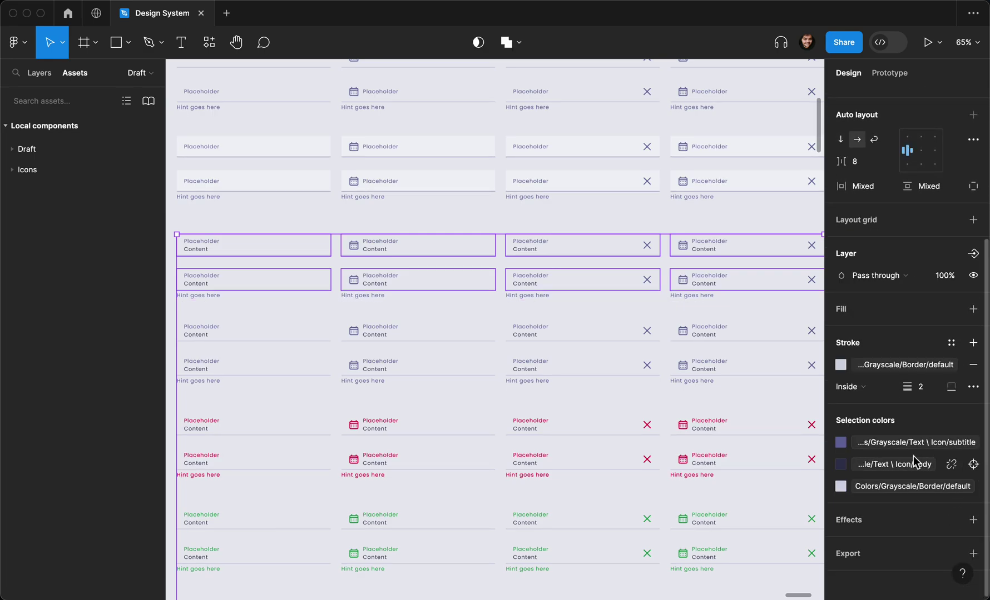
pyautogui.click(896, 366)
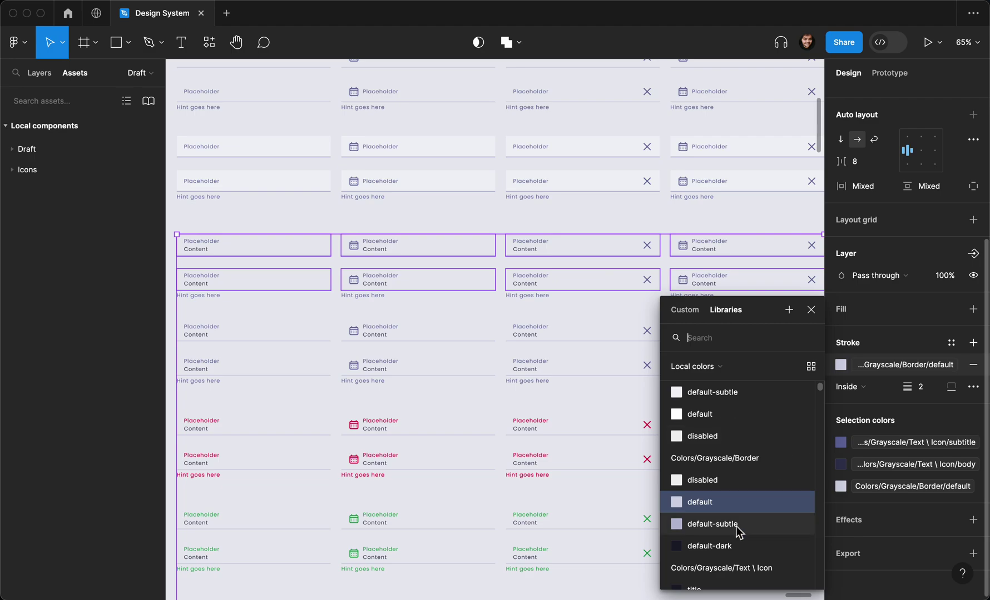
pyautogui.click(724, 547)
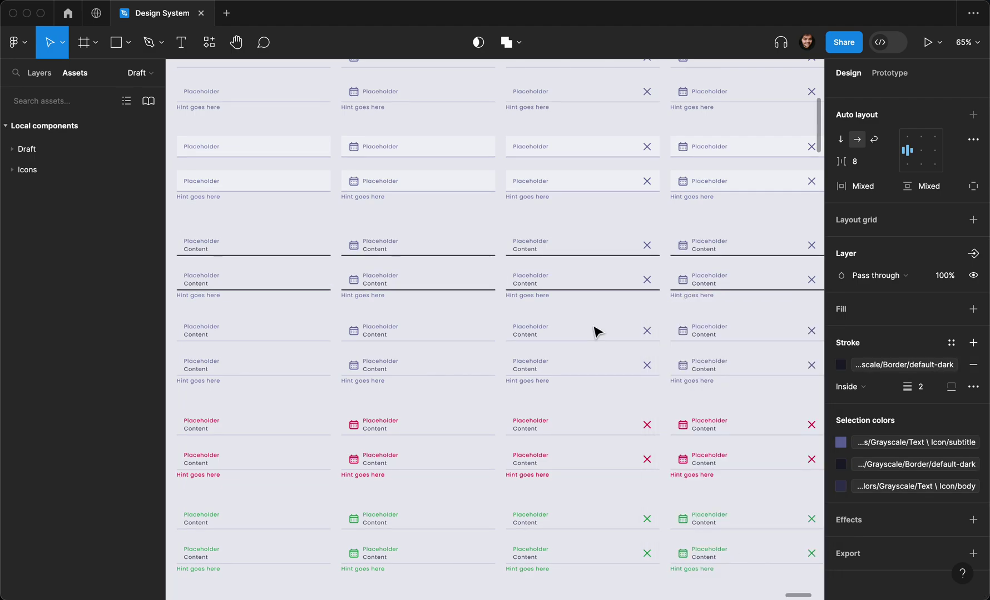
# Check the fill colour styles, close the picker unchanged and deselect.
pyautogui.click(952, 309)
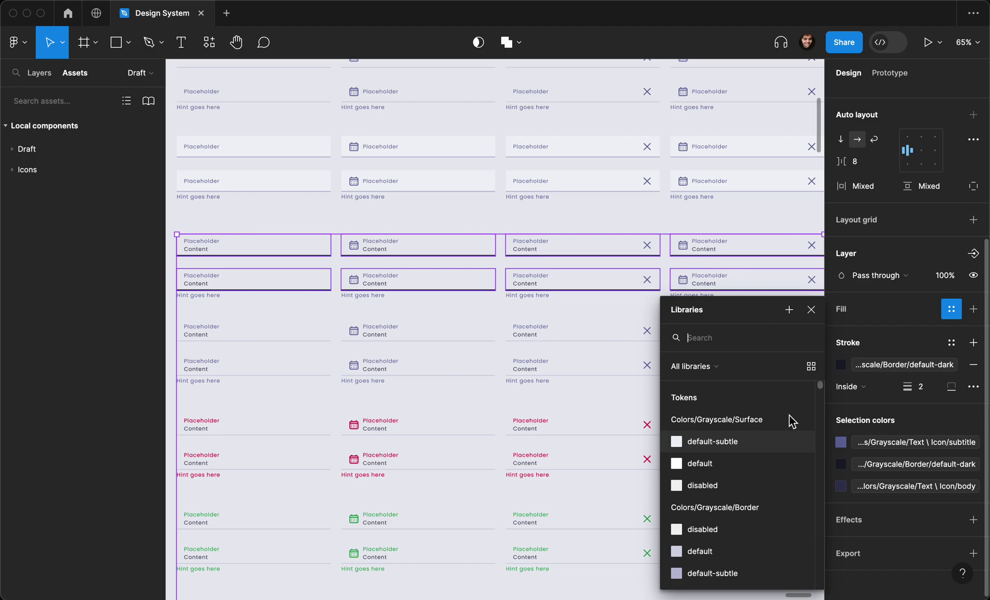
pyautogui.click(811, 309)
pyautogui.scroll(-5, 521, 301)
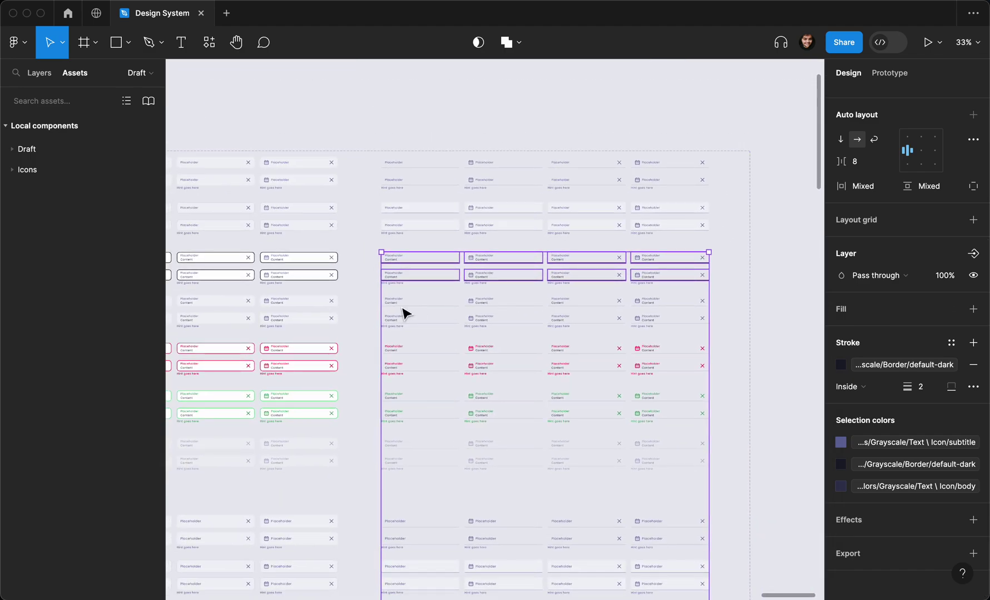
pyautogui.click(371, 307)
# Select all error-state input rows in the upper and lower blocks.
pyautogui.click(389, 304)
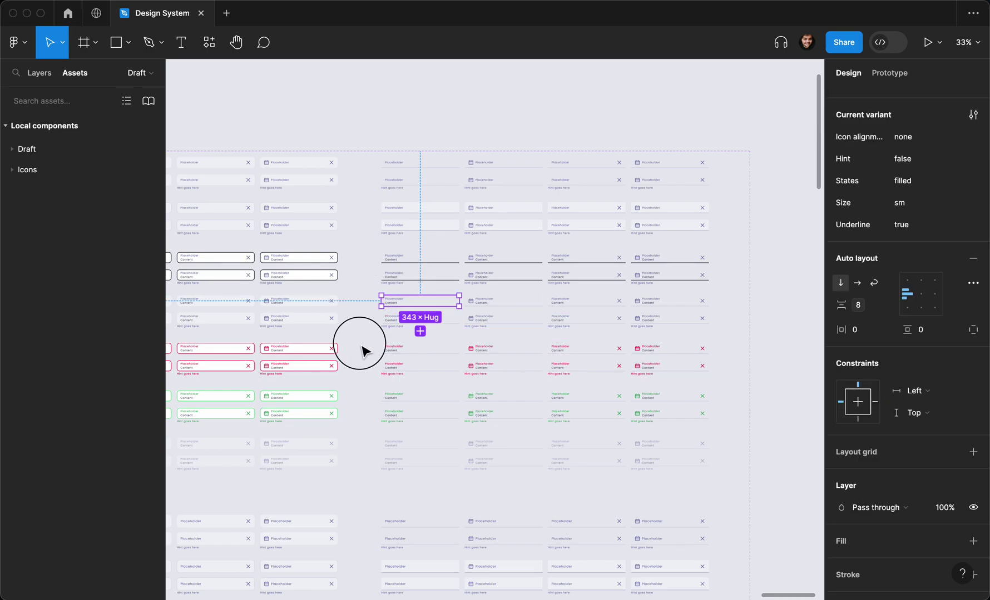
pyautogui.moveTo(360, 343); pyautogui.dragTo(713, 383)
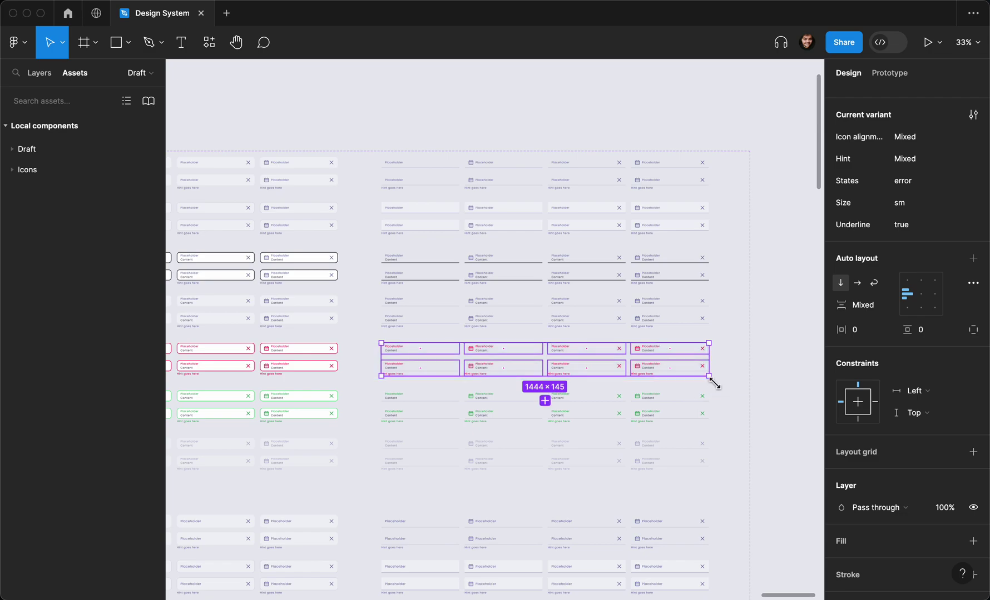
pyautogui.scroll(-5, 714, 384)
pyautogui.scroll(-3, 437, 397)
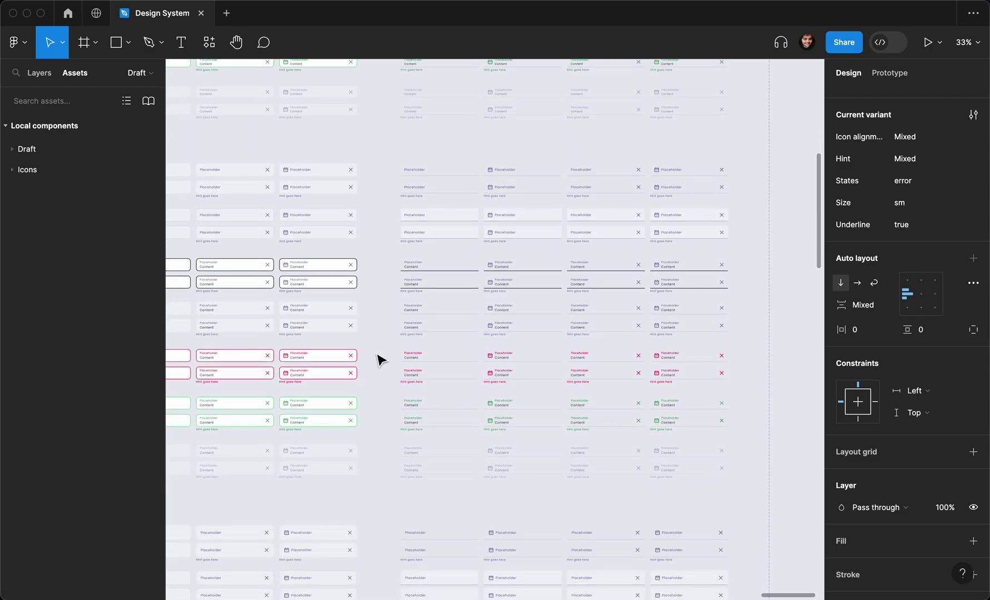
pyautogui.moveTo(376, 349); pyautogui.dragTo(722, 393)
pyautogui.scroll(-6, 722, 393)
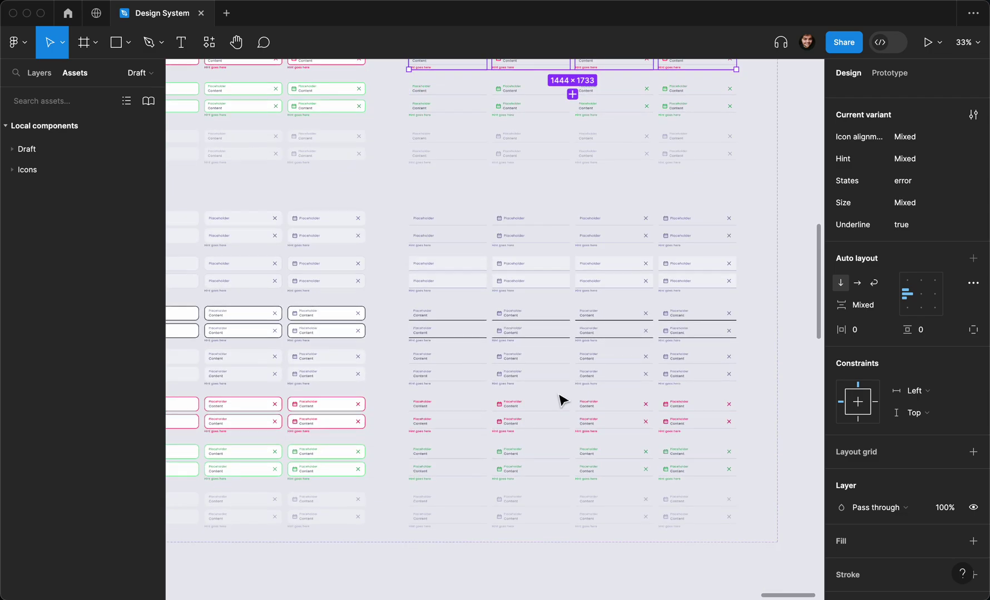
pyautogui.moveTo(394, 403); pyautogui.dragTo(749, 434)
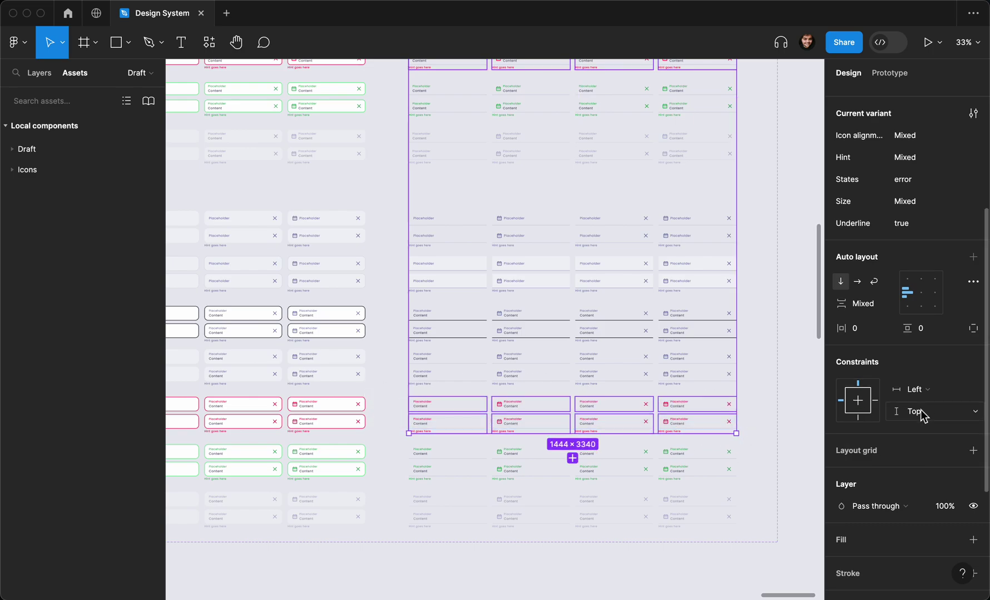
pyautogui.scroll(-3, 920, 416)
# Set their Border/default underline layers to the Error/Border/default red, found by searching 'error'.
pyautogui.click(972, 436)
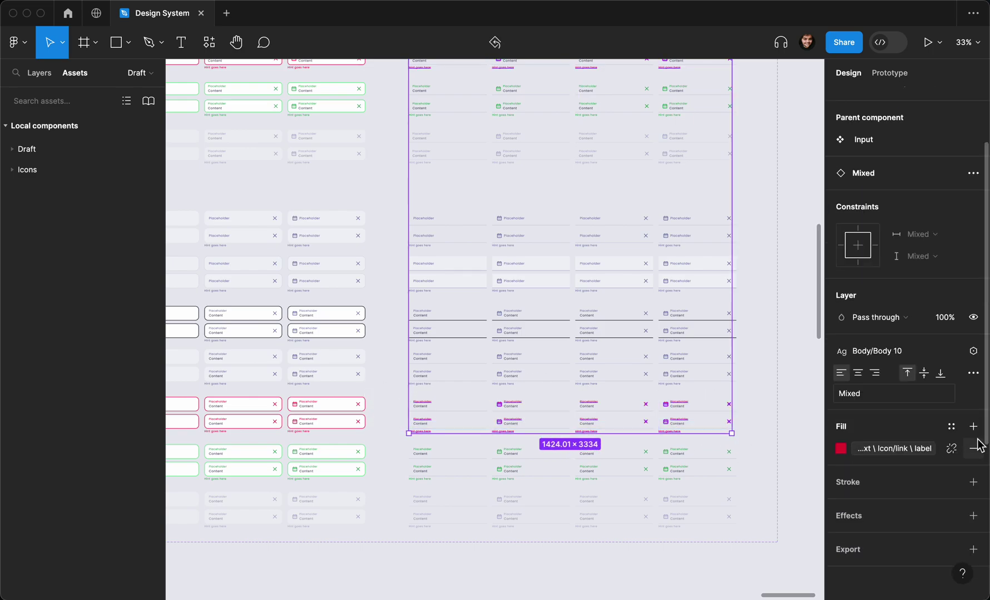
pyautogui.press('super+z')
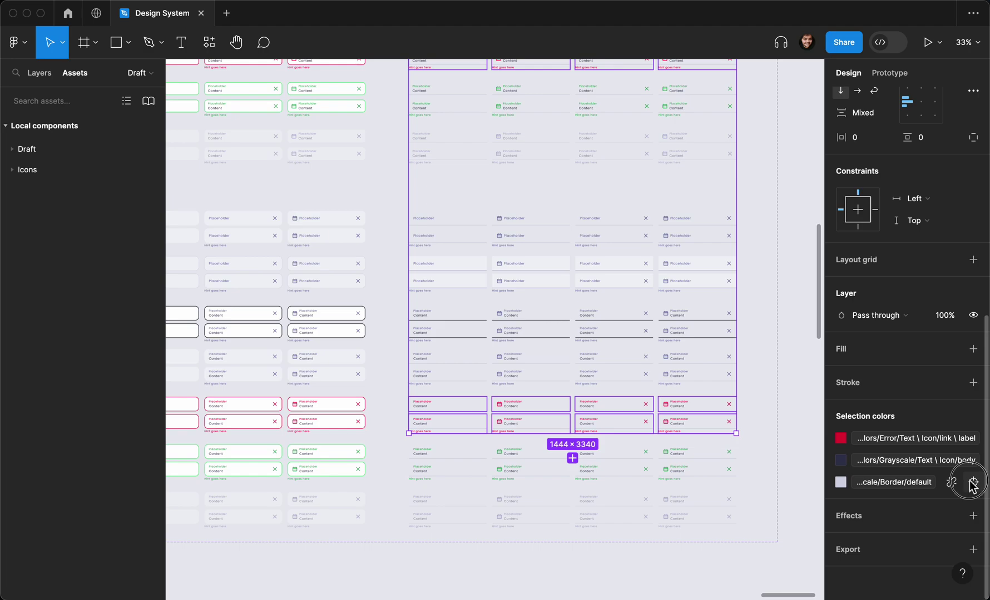
pyautogui.click(970, 485)
pyautogui.click(840, 360)
pyautogui.write('erro')
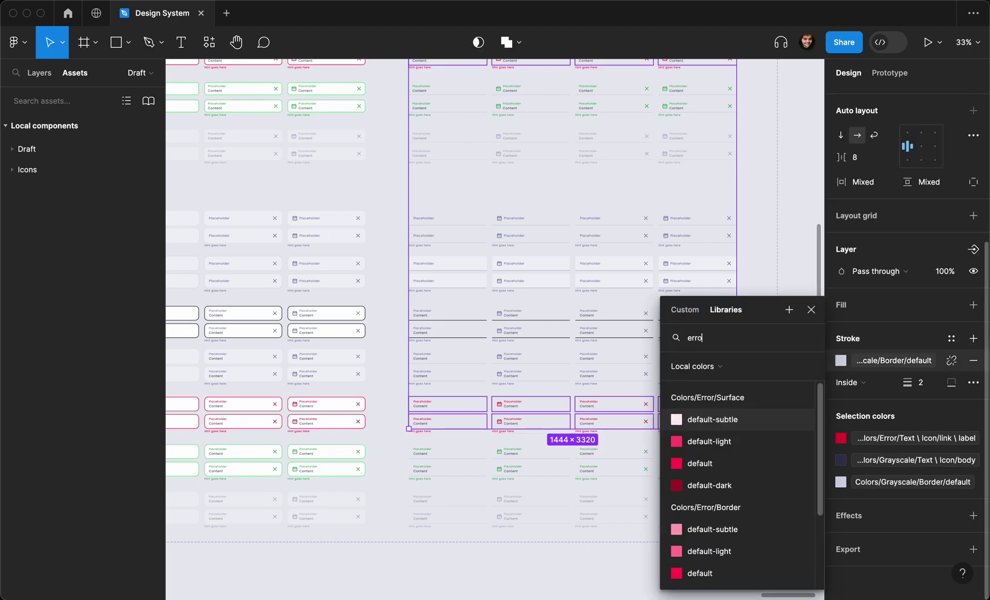
pyautogui.write('r')
pyautogui.scroll(-2, 744, 529)
pyautogui.click(722, 535)
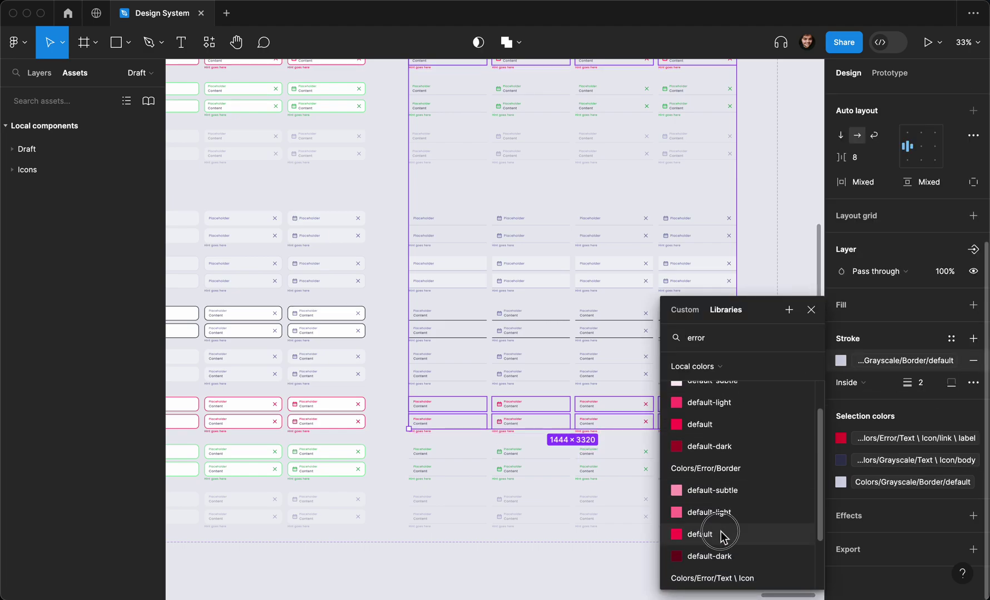
pyautogui.press('Escape')
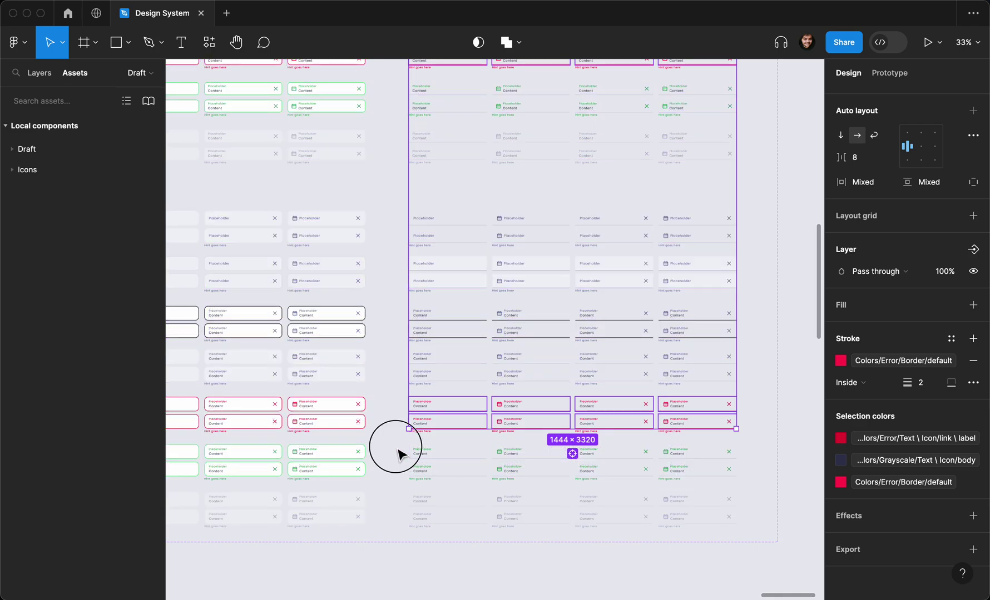
pyautogui.moveTo(398, 454); pyautogui.dragTo(725, 468)
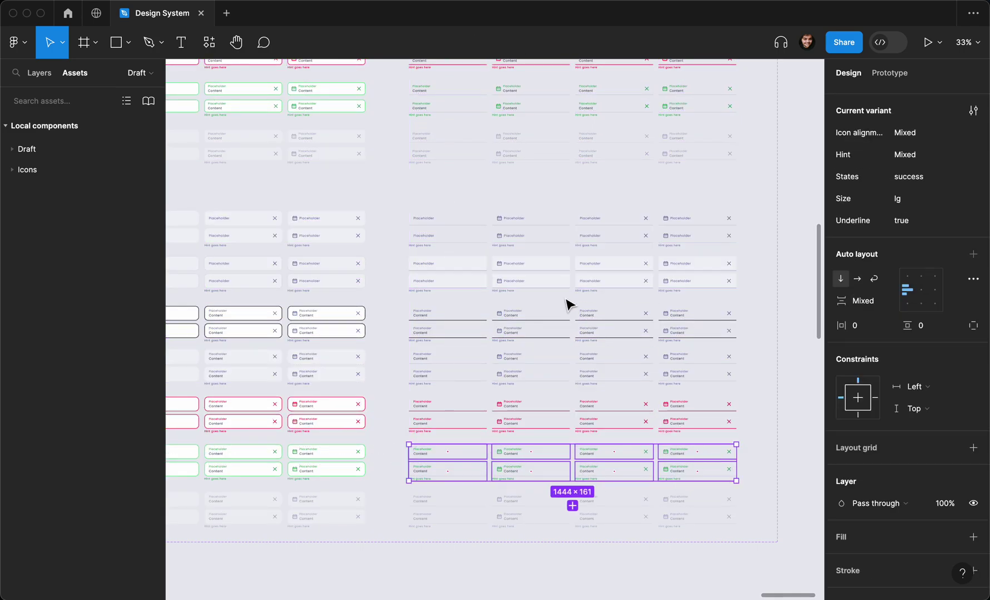
# Select all eight green success-state inputs.
pyautogui.scroll(-5, 567, 305)
pyautogui.moveTo(357, 286); pyautogui.dragTo(706, 315)
pyautogui.scroll(5, 707, 315)
pyautogui.scroll(-3, 667, 328)
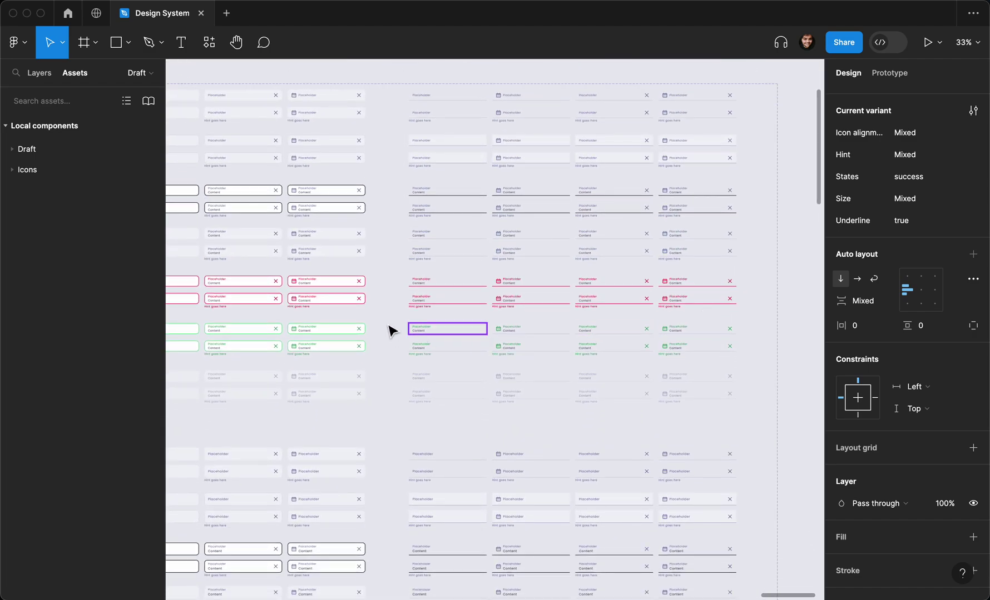
pyautogui.moveTo(389, 323); pyautogui.dragTo(717, 364)
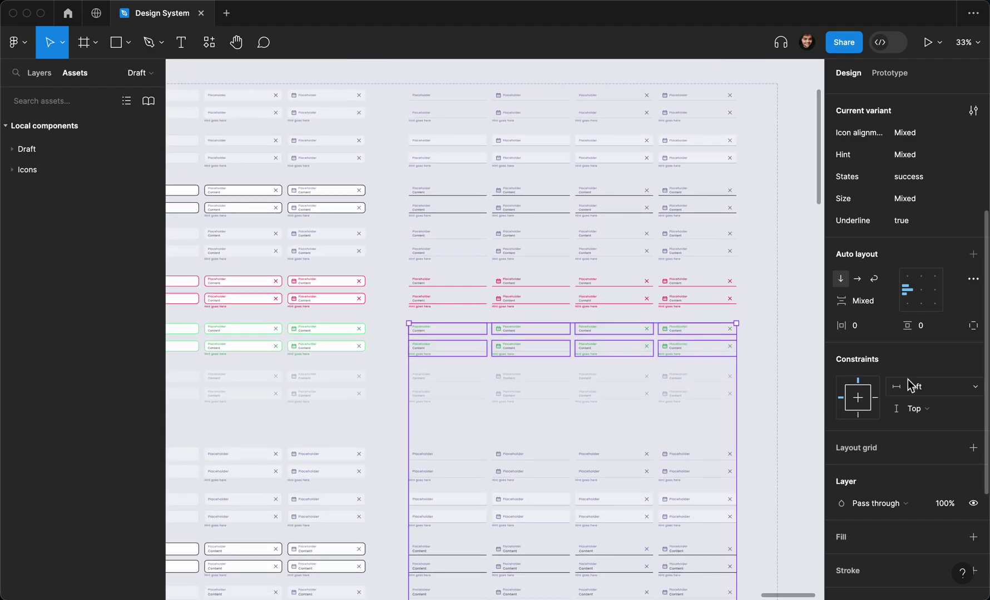
pyautogui.scroll(-3, 907, 379)
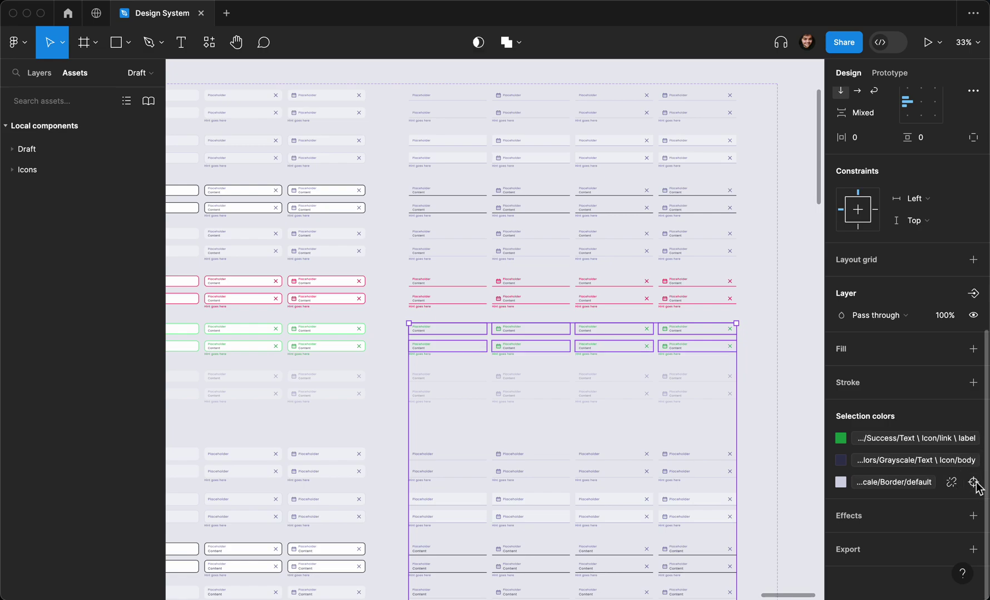
# Set their Border/default underline layers to Success/Border/default, found by searching 'succ'.
pyautogui.click(974, 484)
pyautogui.click(933, 363)
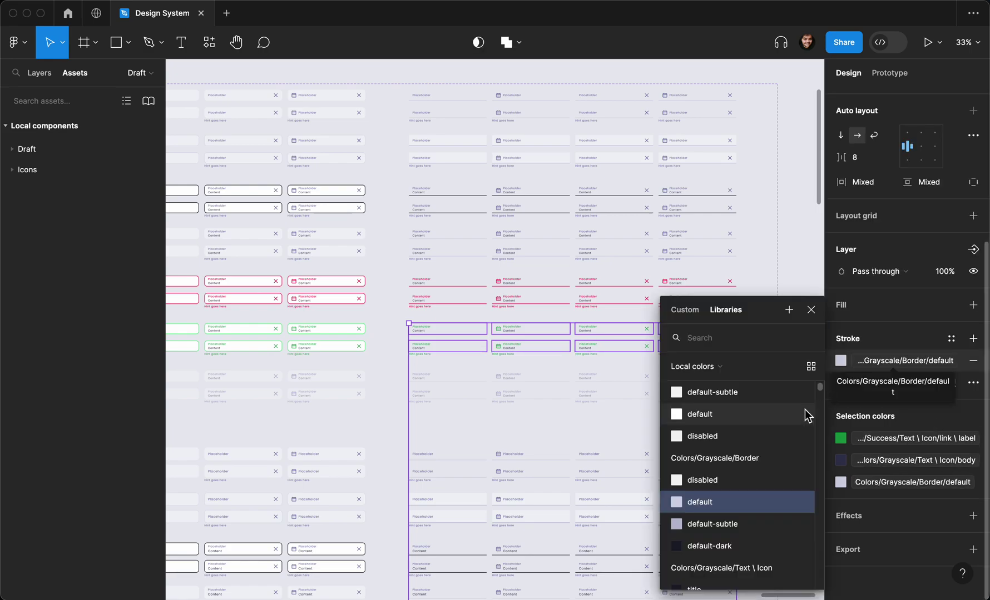
pyautogui.scroll(-4, 695, 503)
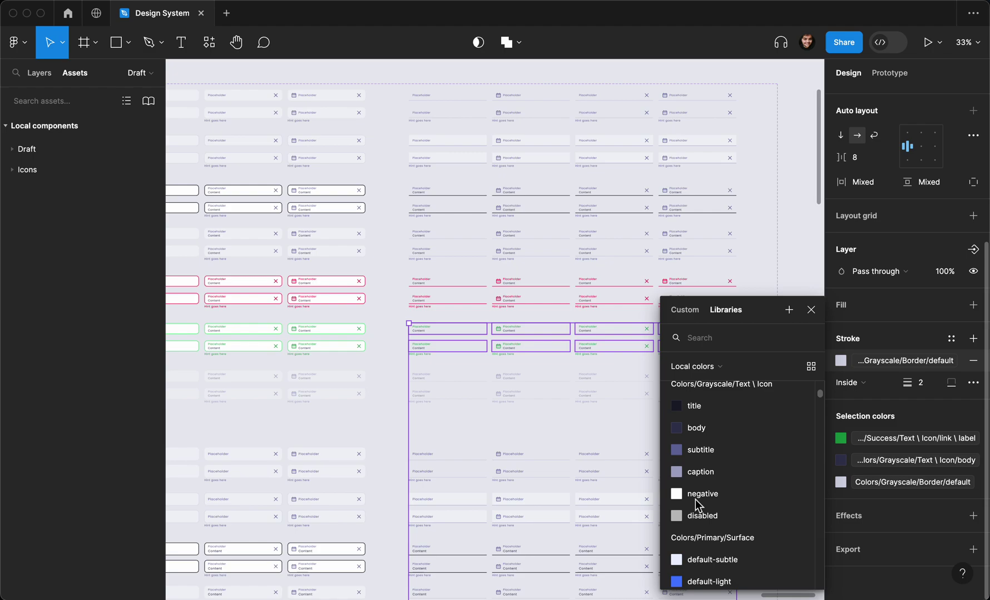
pyautogui.write('succes')
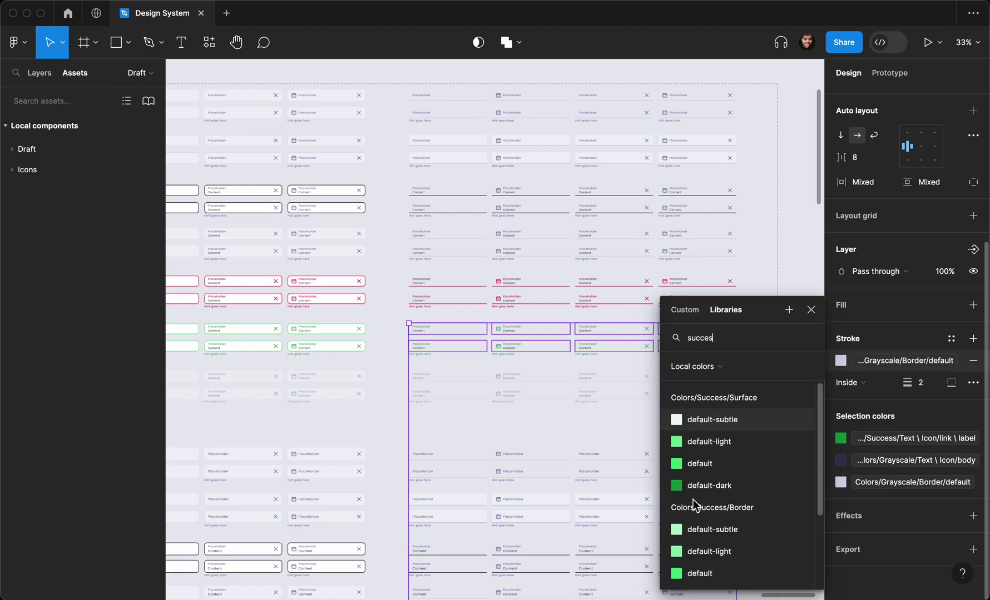
pyautogui.scroll(-2, 667, 494)
pyautogui.click(705, 495)
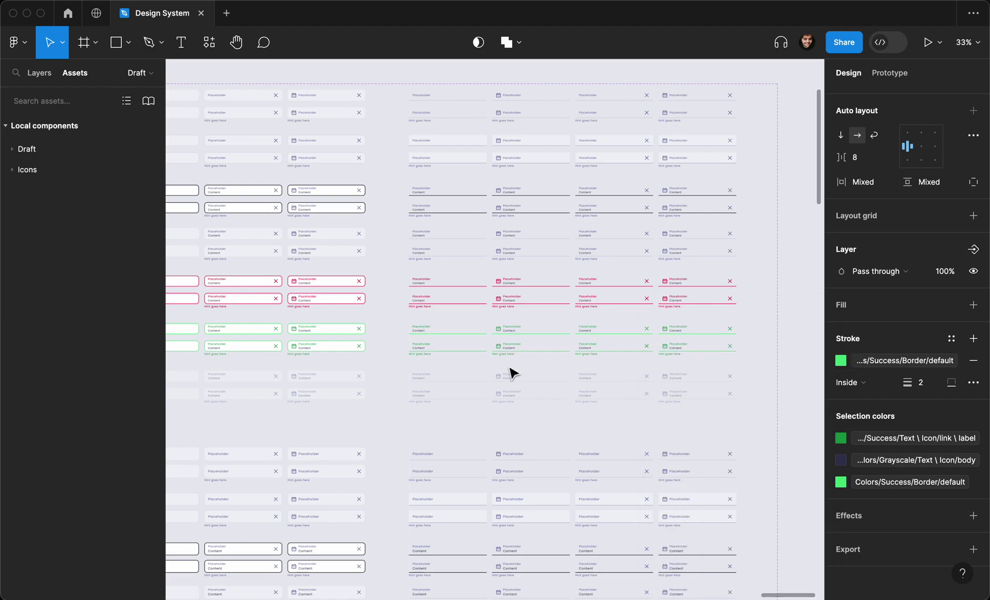
pyautogui.scroll(10, 509, 373)
pyautogui.click(315, 380)
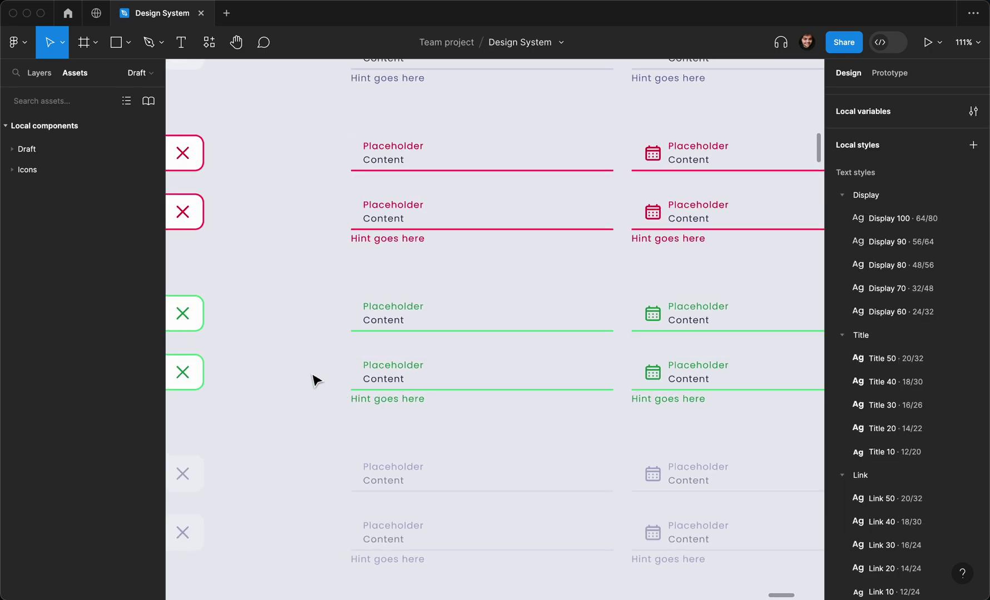
pyautogui.scroll(-8, 316, 380)
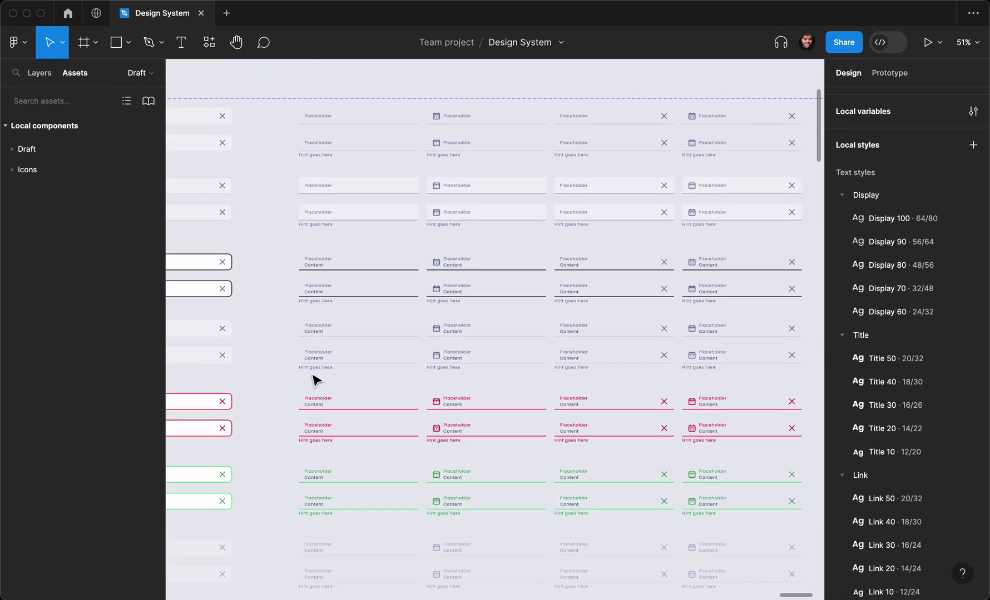
pyautogui.scroll(-5, 316, 380)
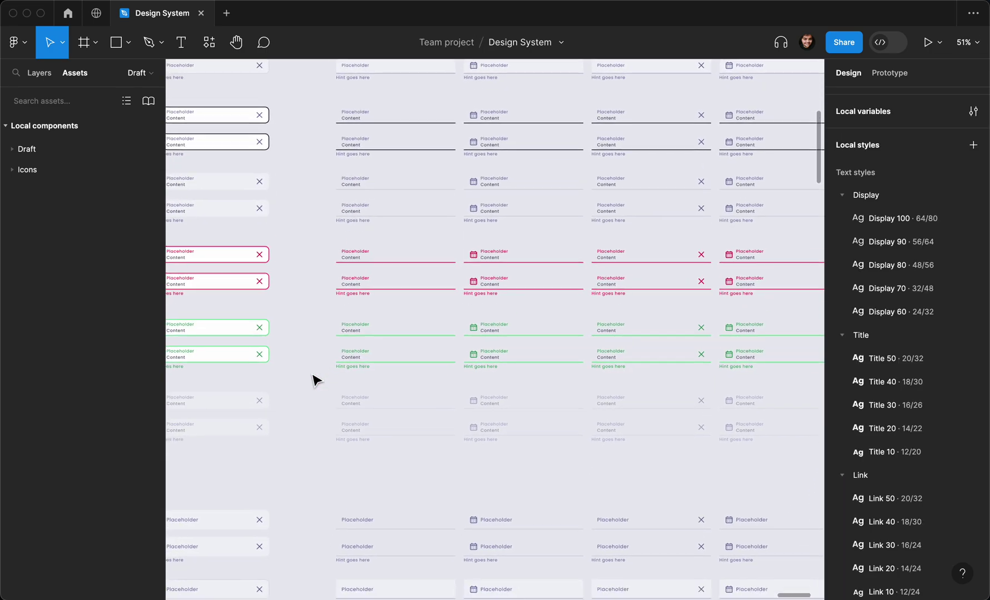
pyautogui.scroll(-3, 315, 381)
pyautogui.scroll(5, 316, 381)
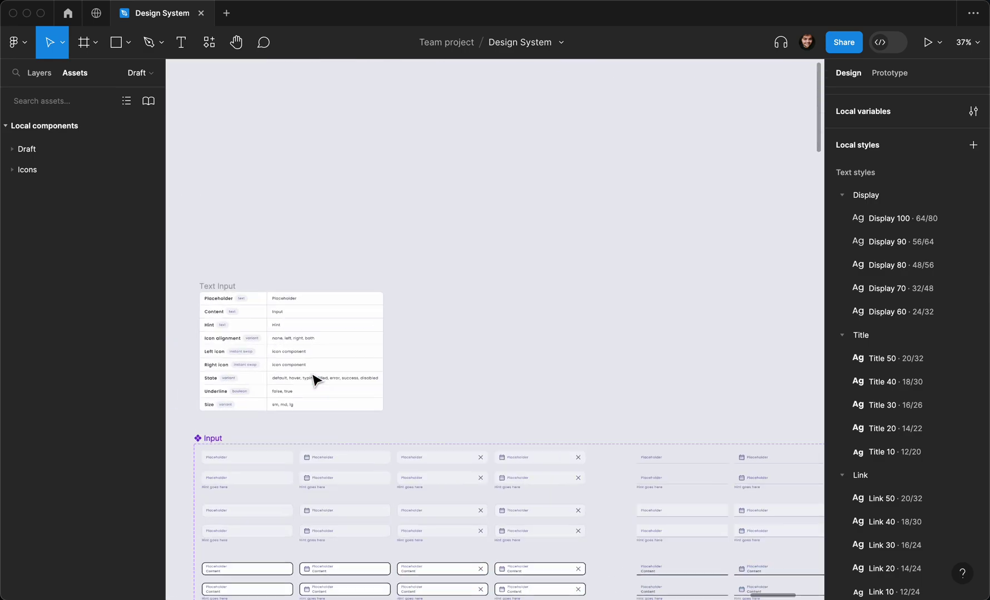
pyautogui.scroll(4, 316, 380)
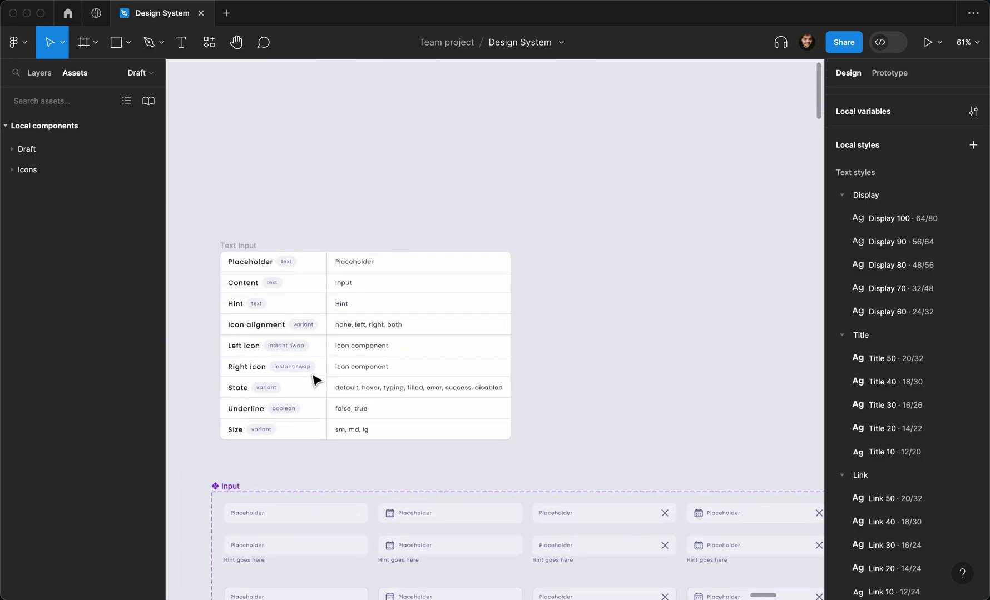
pyautogui.scroll(-5, 315, 380)
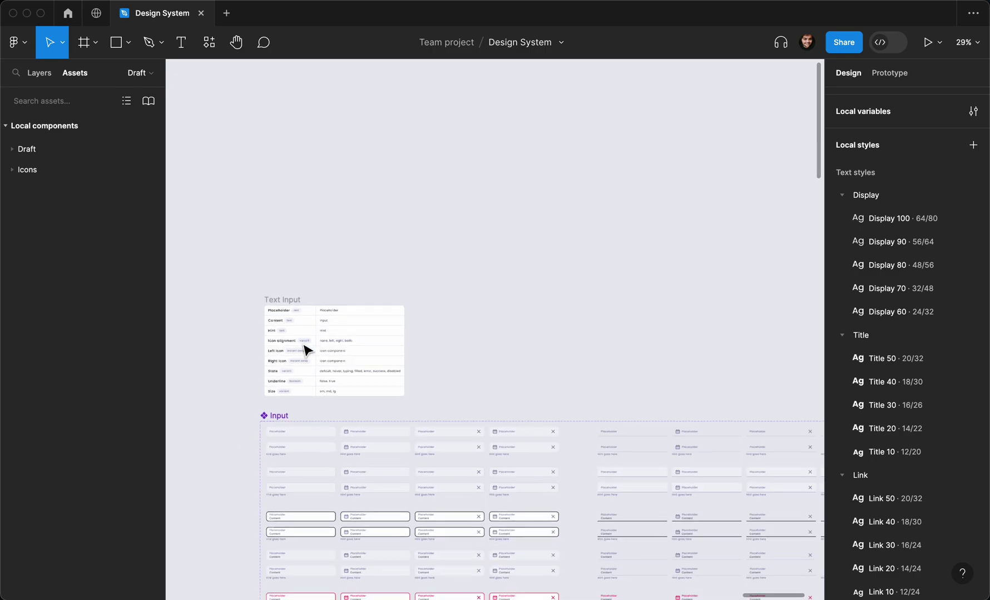
pyautogui.hscroll(3, 307, 350)
pyautogui.scroll(2, 306, 350)
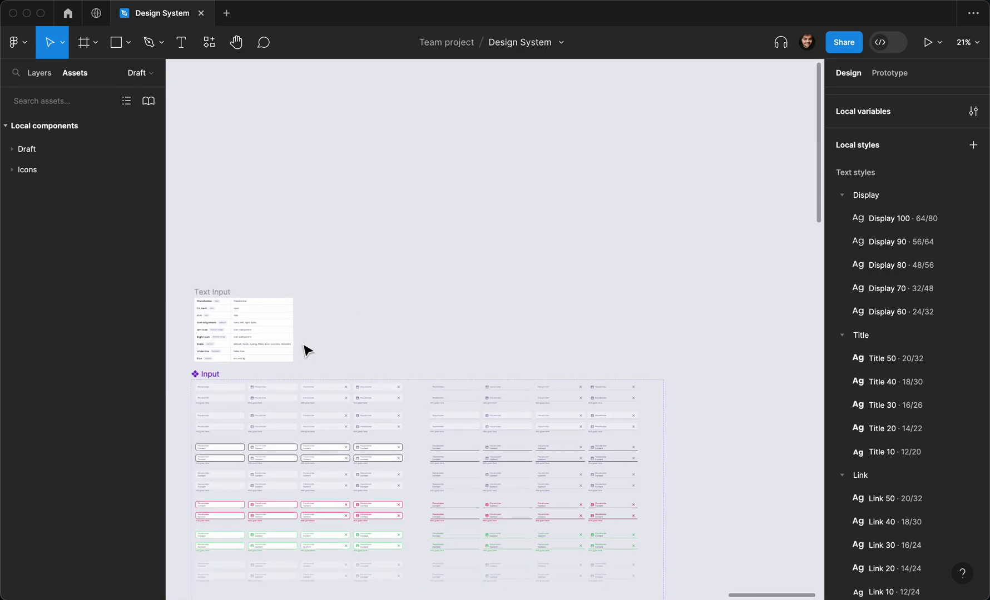
# Find the Input component in assets and place an instance above the property table.
pyautogui.click(76, 104)
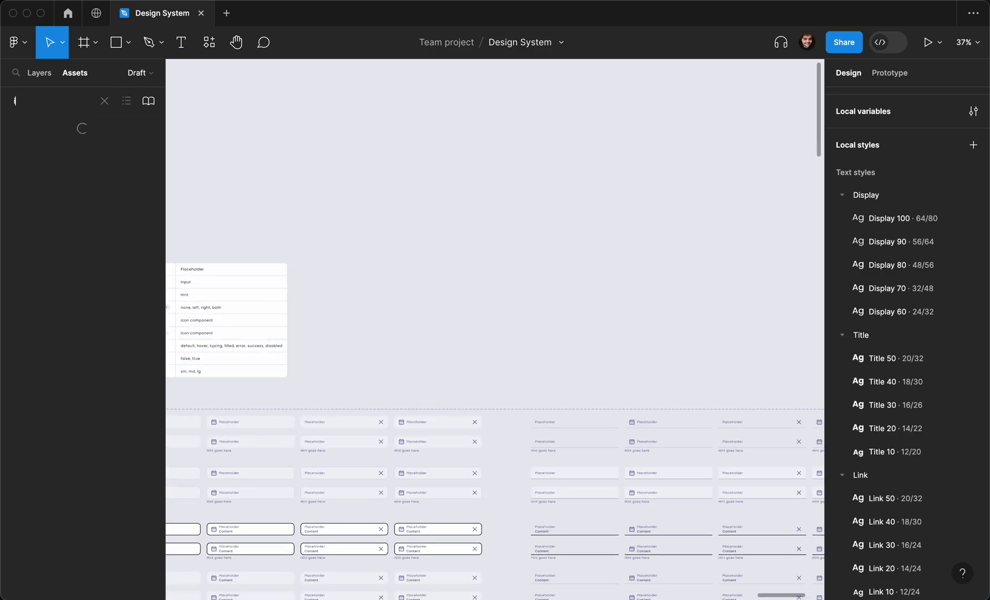
pyautogui.write('input')
pyautogui.moveTo(26, 159); pyautogui.dragTo(459, 191)
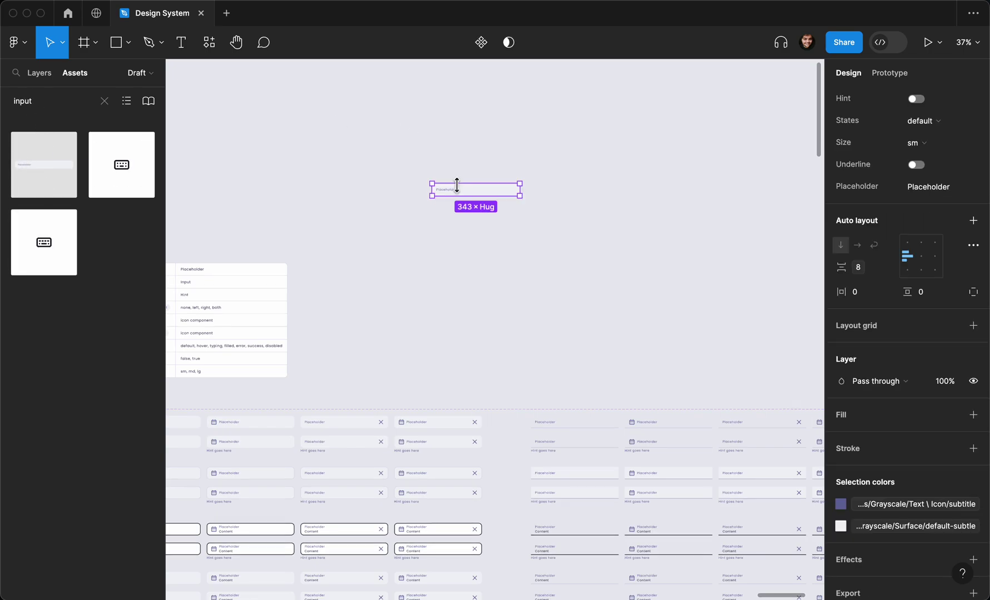
pyautogui.scroll(5, 459, 191)
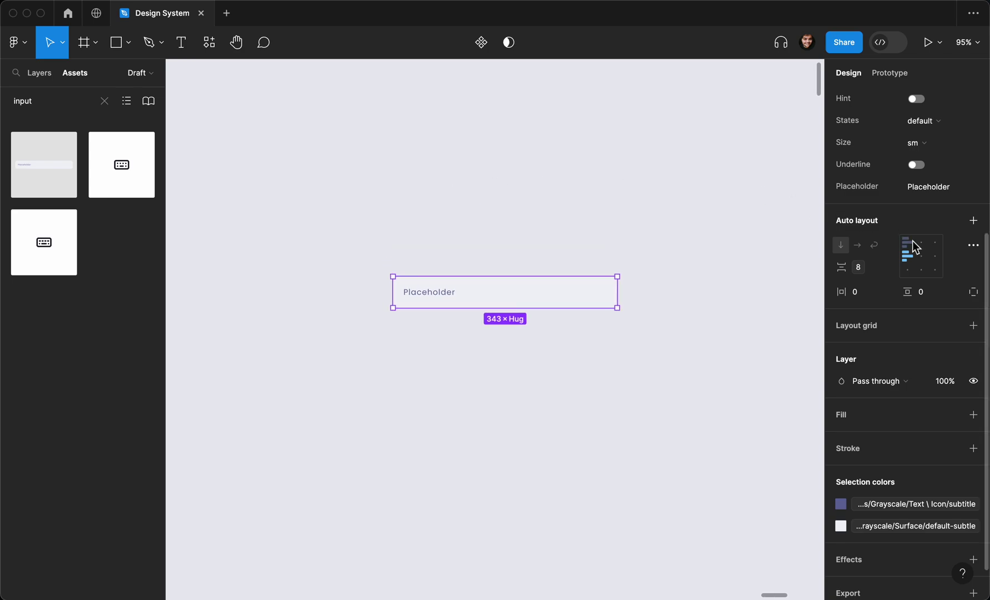
pyautogui.scroll(3, 912, 241)
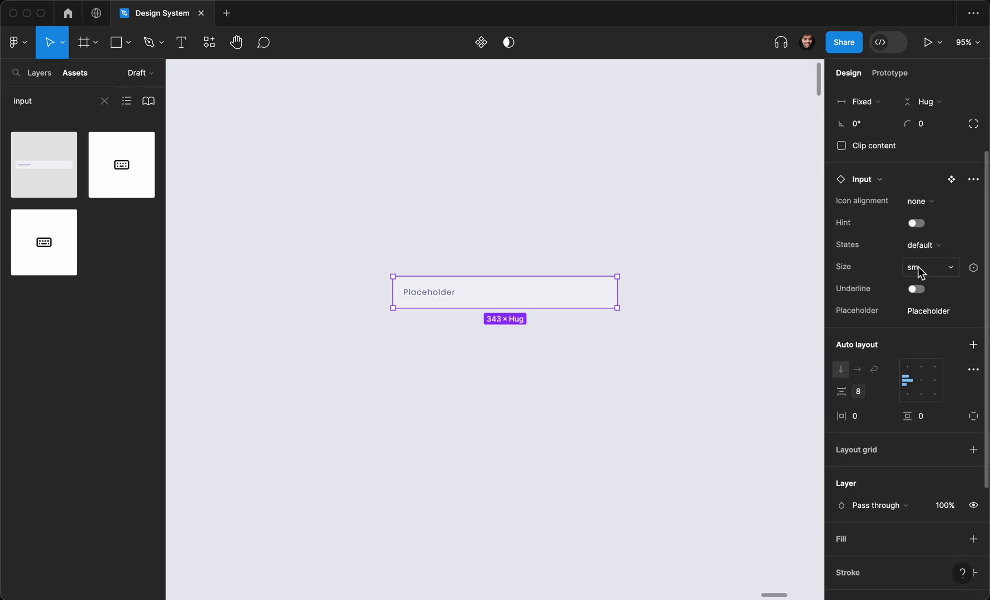
# Change the Input instance's Size from sm to md.
pyautogui.click(918, 267)
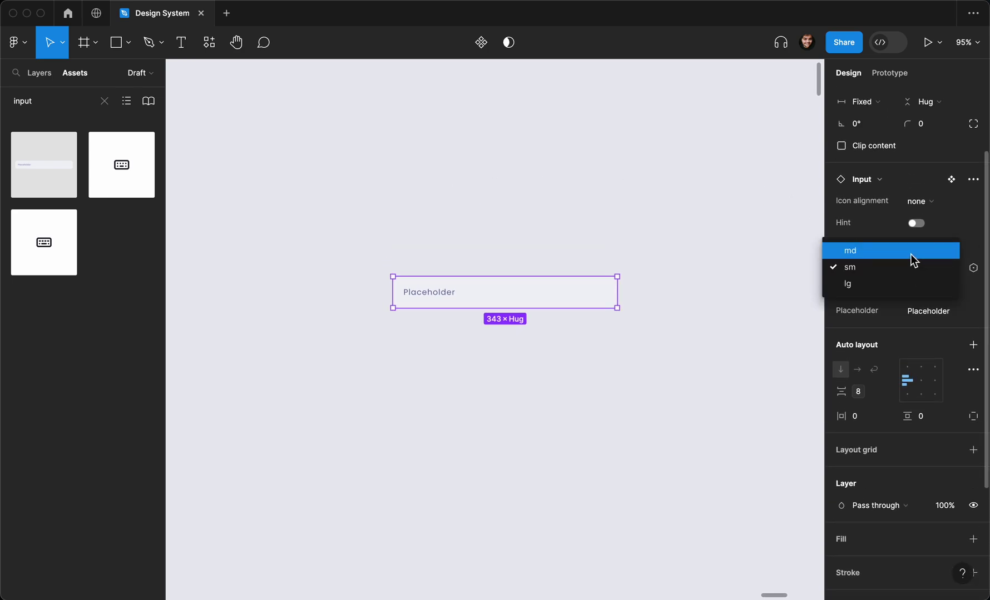
pyautogui.click(910, 255)
pyautogui.click(701, 245)
pyautogui.click(594, 299)
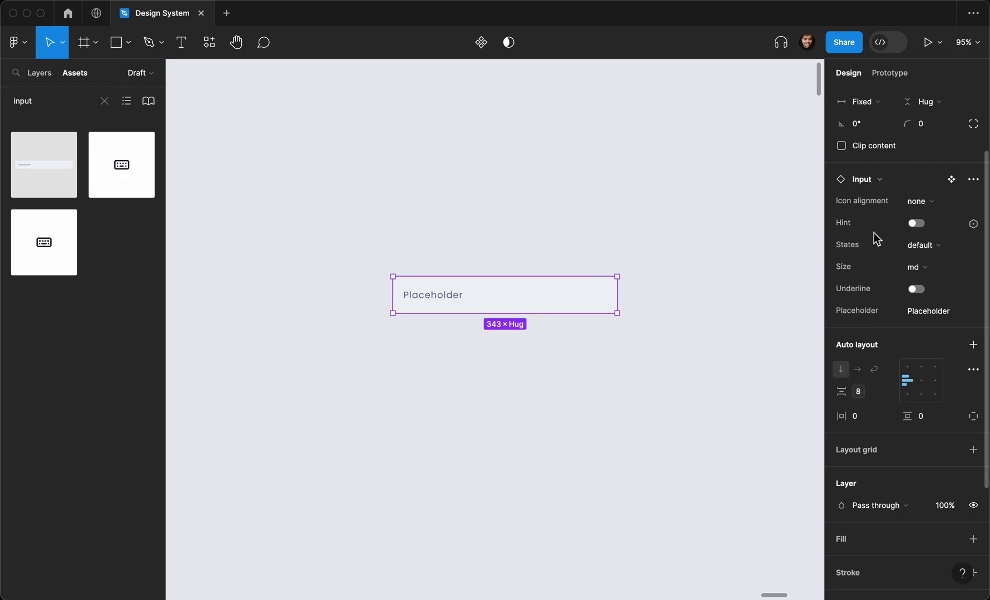
pyautogui.click(916, 269)
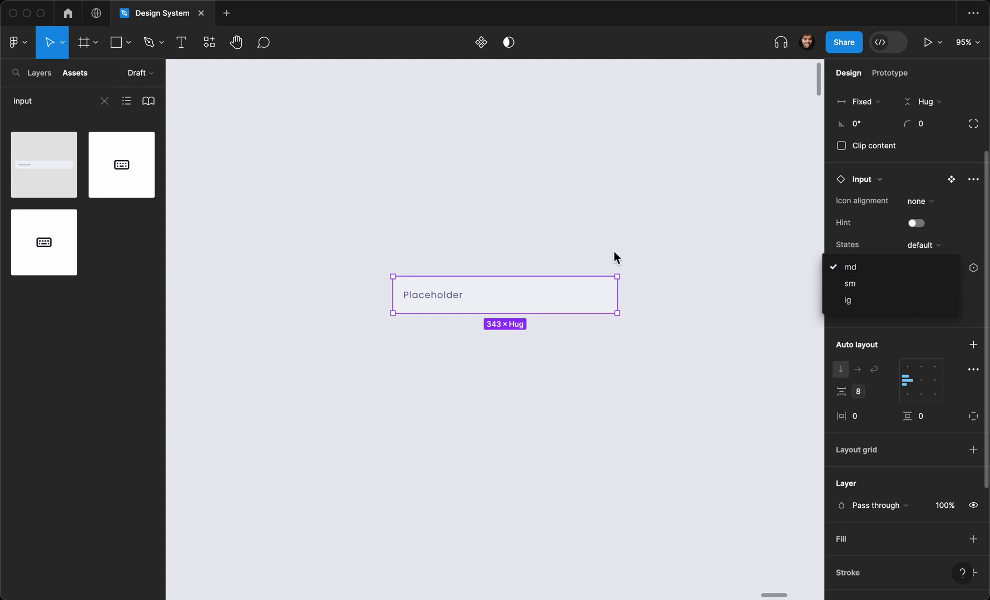
pyautogui.press('Escape')
pyautogui.click(505, 294)
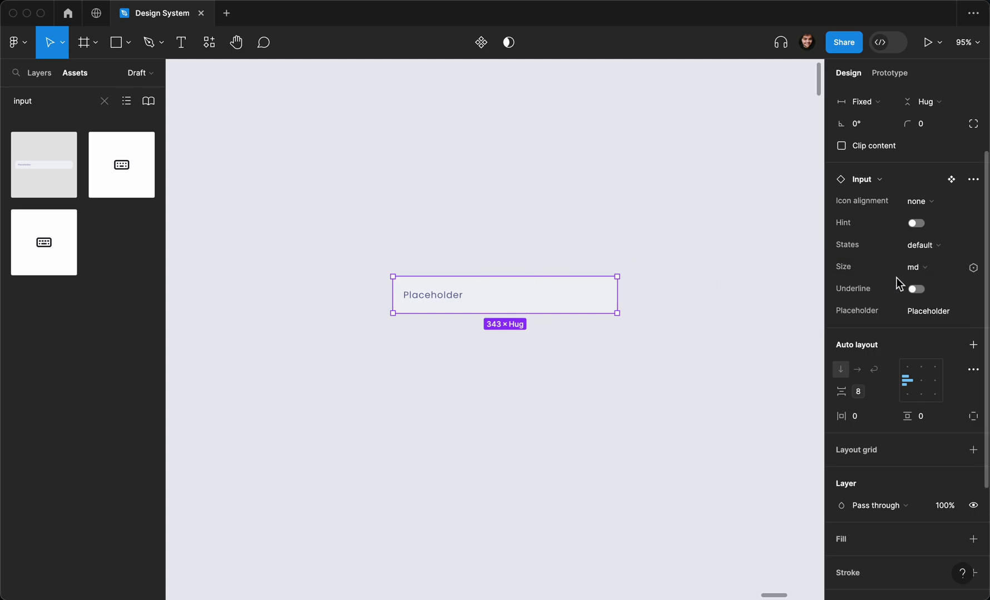
# Set States to typing, turn on Hint, and set Icon alignment to both.
pyautogui.click(922, 246)
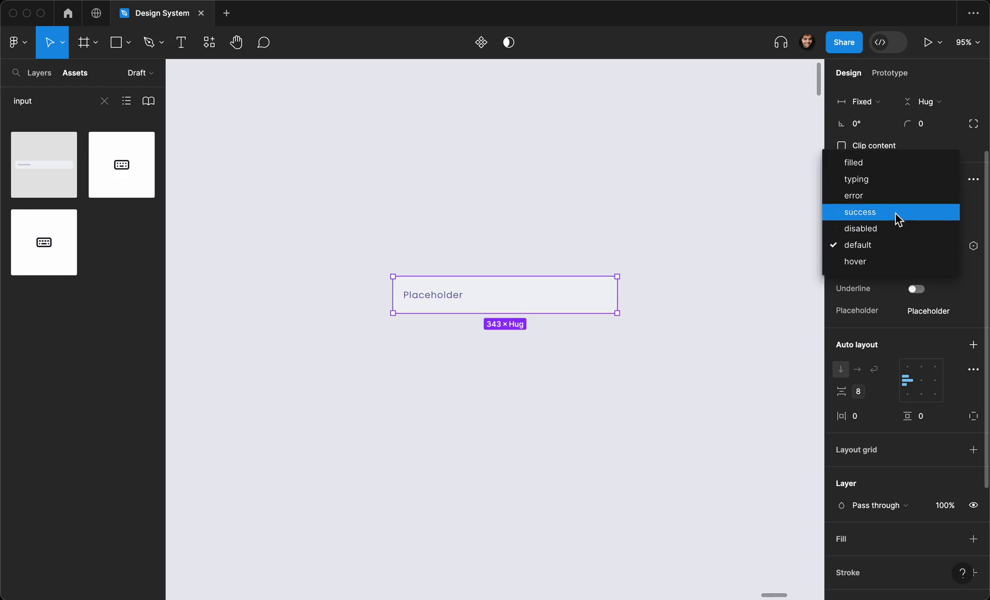
pyautogui.click(880, 180)
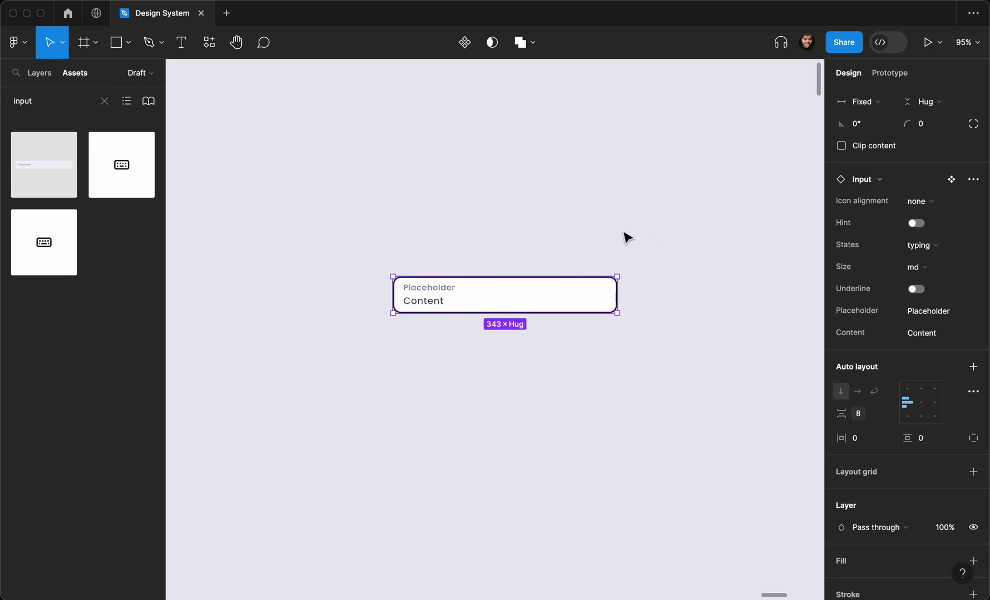
pyautogui.click(917, 224)
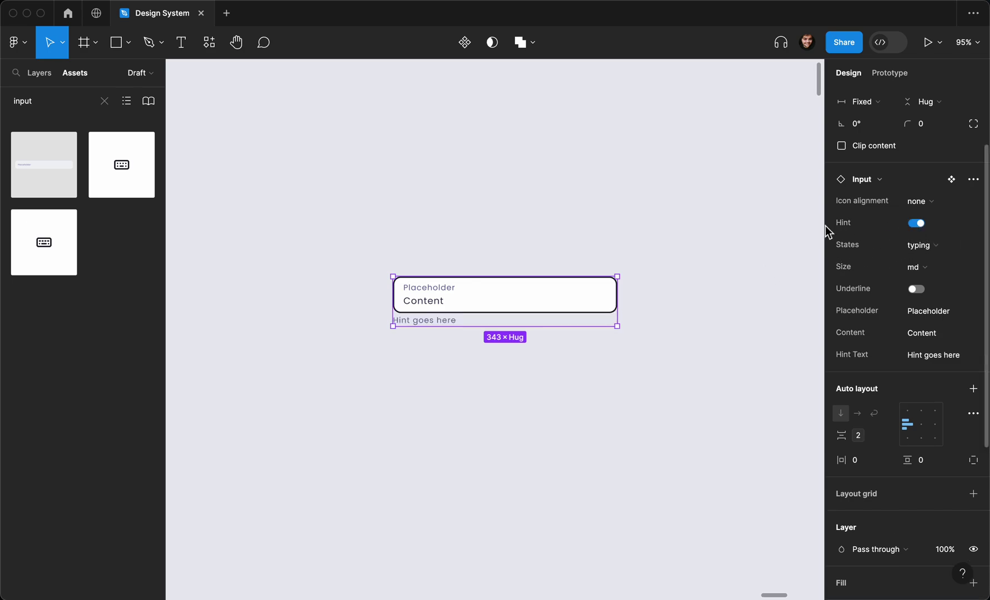
pyautogui.click(923, 208)
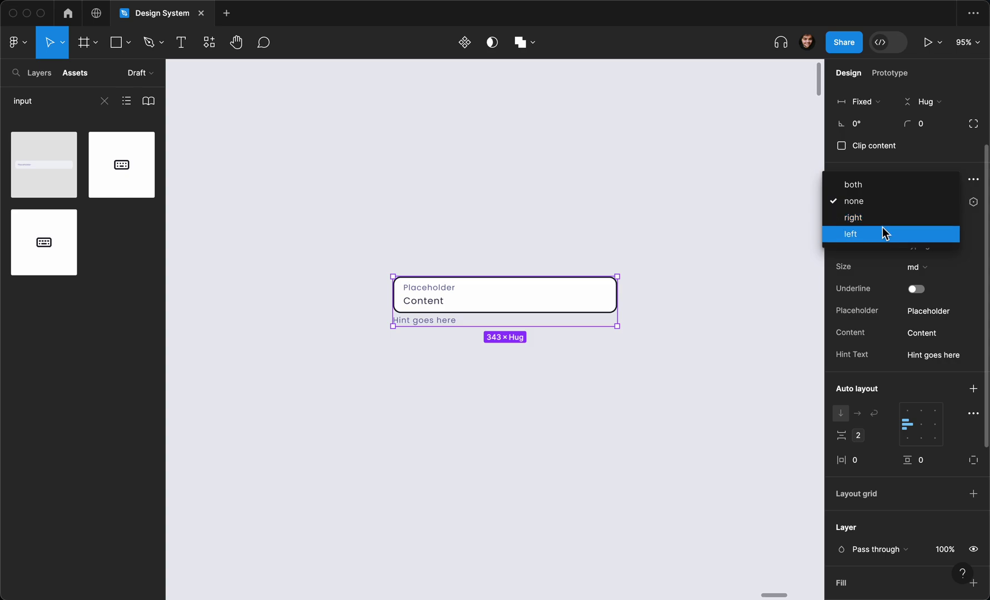
pyautogui.click(886, 182)
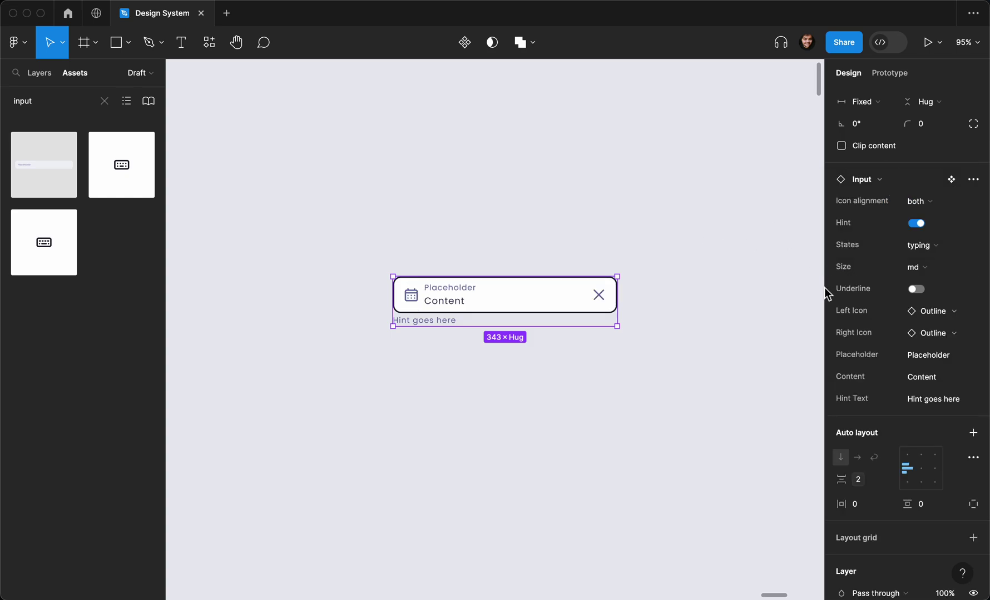
# Set the Placeholder to 'username' and the Content to a person's name.
pyautogui.click(937, 357)
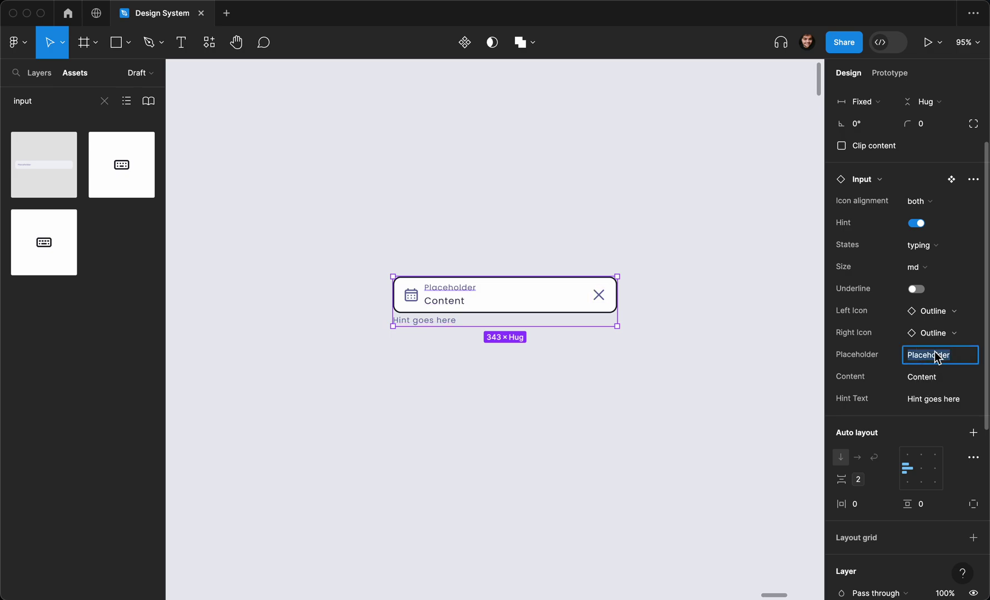
pyautogui.write('username')
pyautogui.press('Return')
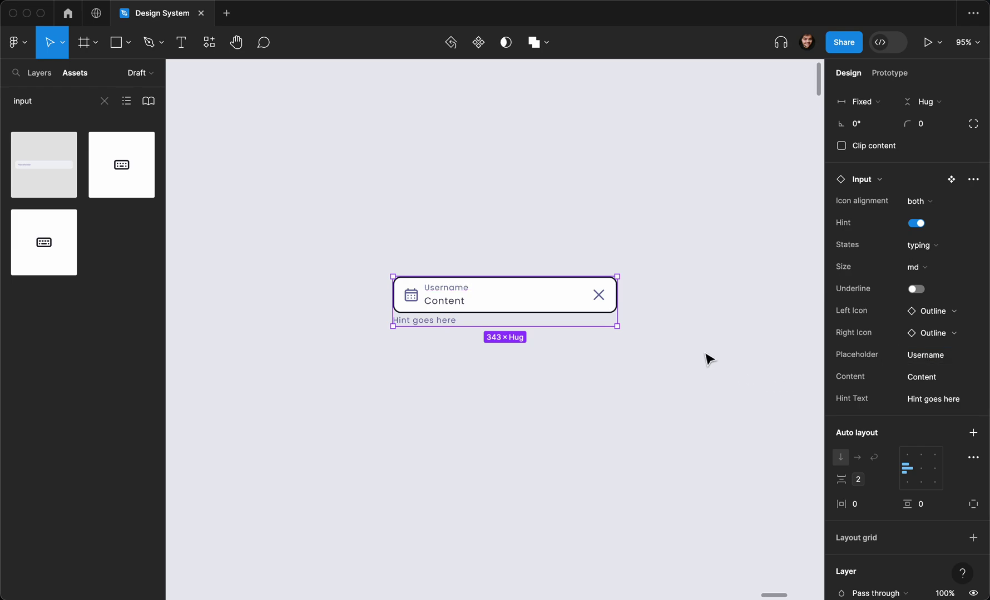
pyautogui.click(949, 378)
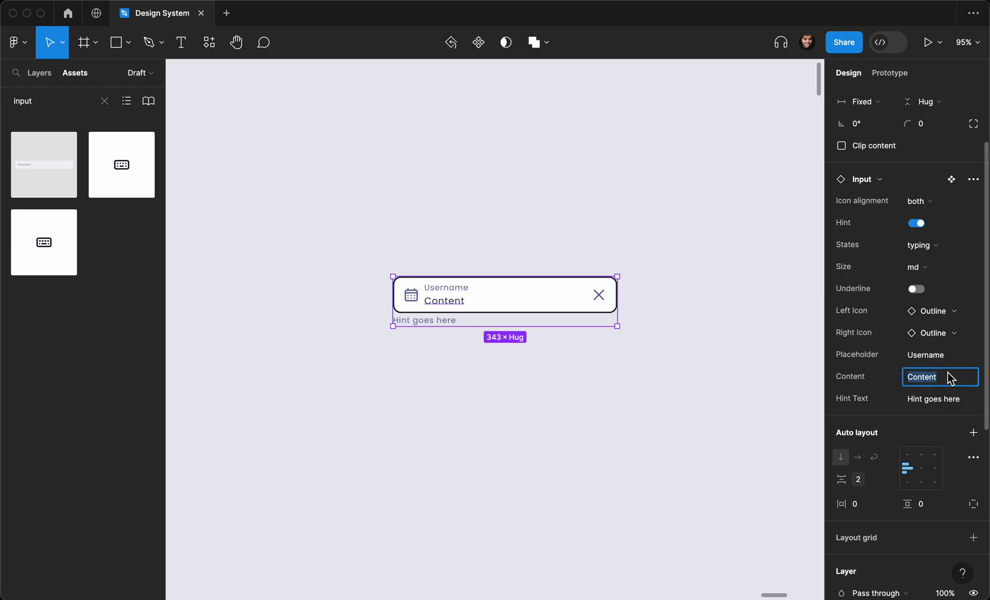
pyautogui.write('payam')
pyautogui.press('BackSpace')
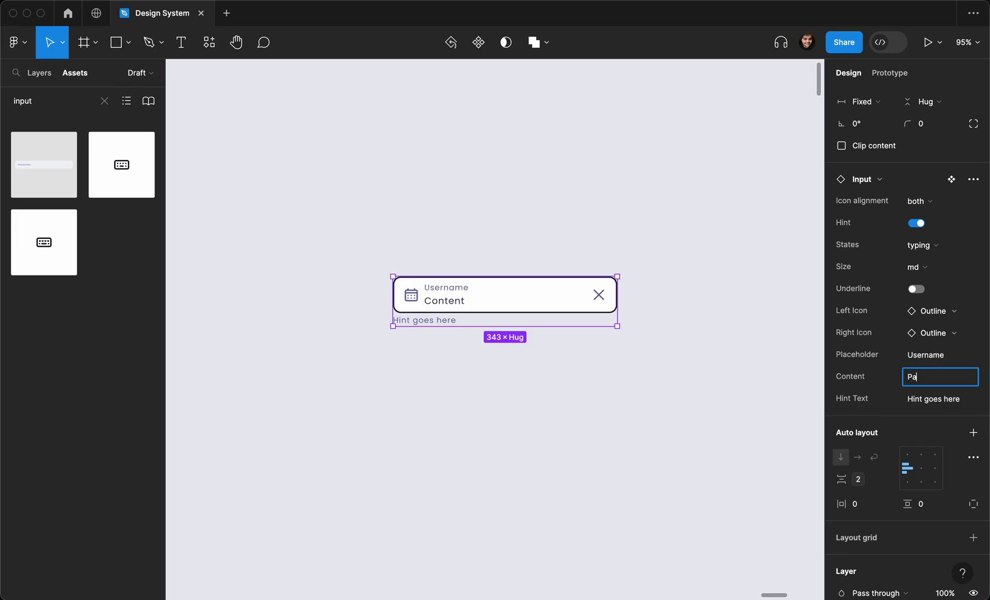
pyautogui.write('am')
pyautogui.press('Return')
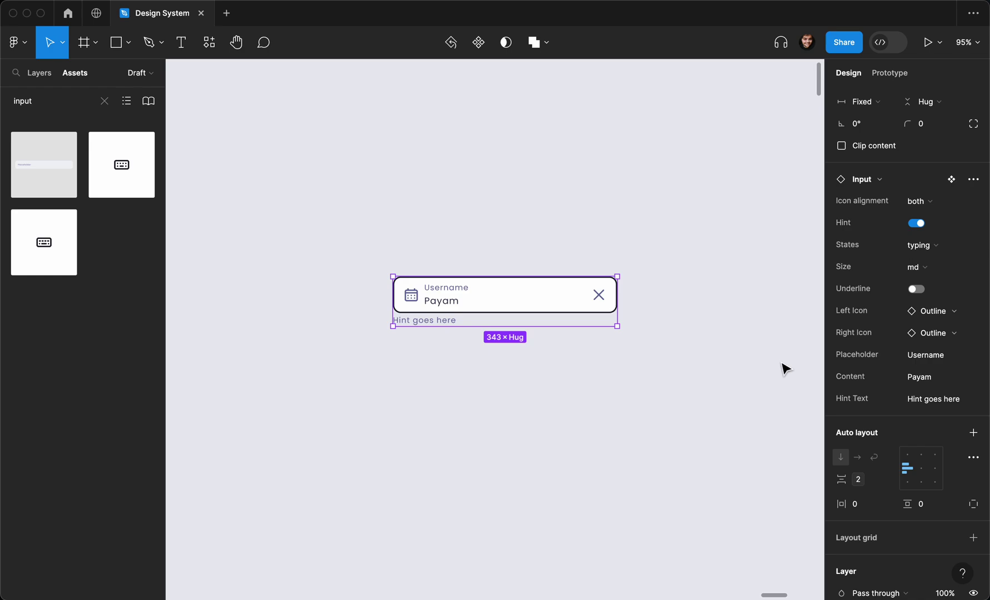
# Change the Hint Text to 'a hint'.
pyautogui.click(929, 399)
pyautogui.write('user')
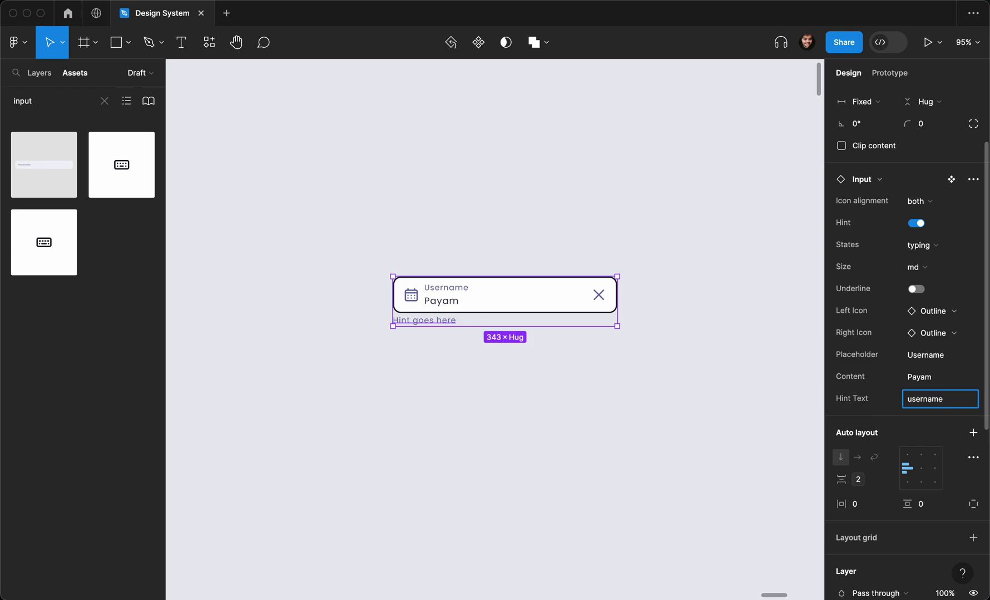
pyautogui.write('name')
pyautogui.press('super+a')
pyautogui.write('a hint')
pyautogui.press('Return')
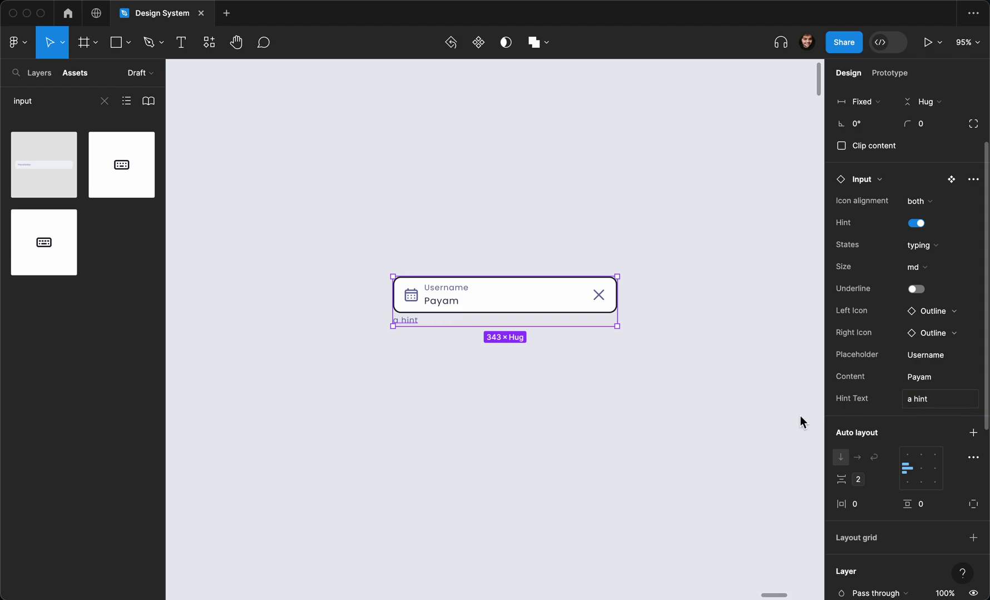
pyautogui.click(623, 389)
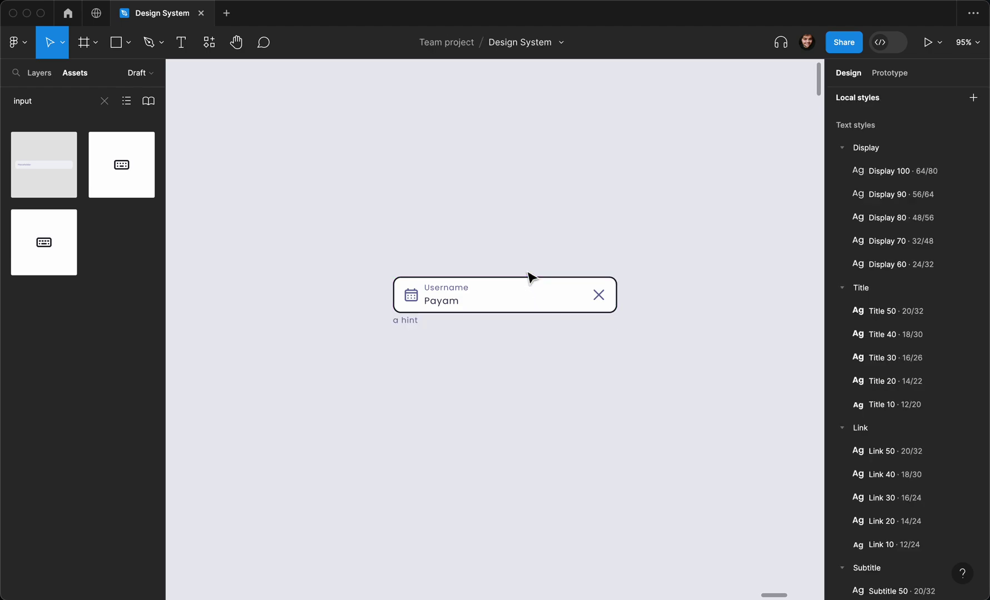
# Turn on the underline style for the md Input instance.
pyautogui.click(534, 314)
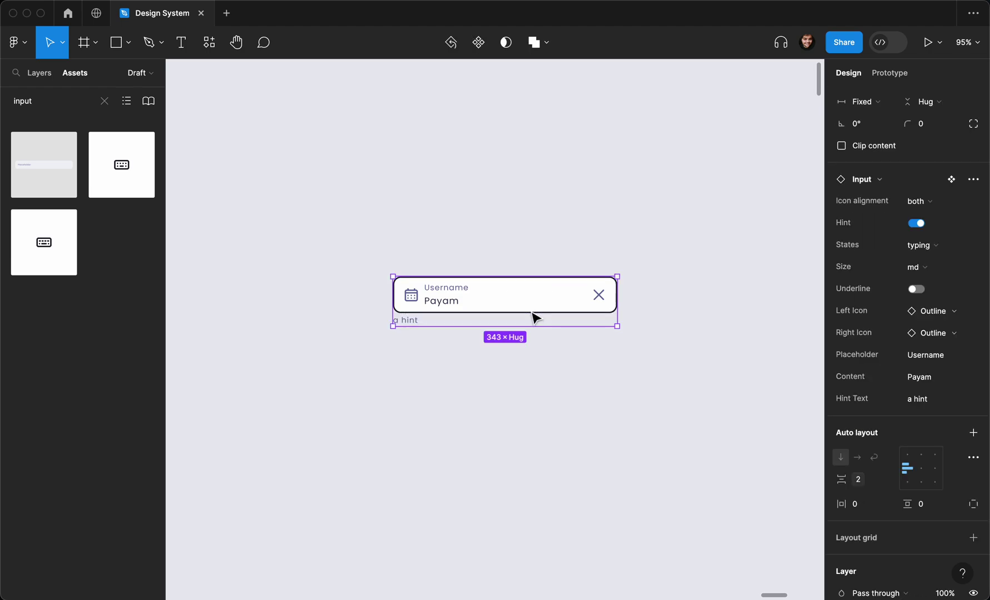
pyautogui.click(916, 290)
pyautogui.click(687, 266)
pyautogui.click(569, 289)
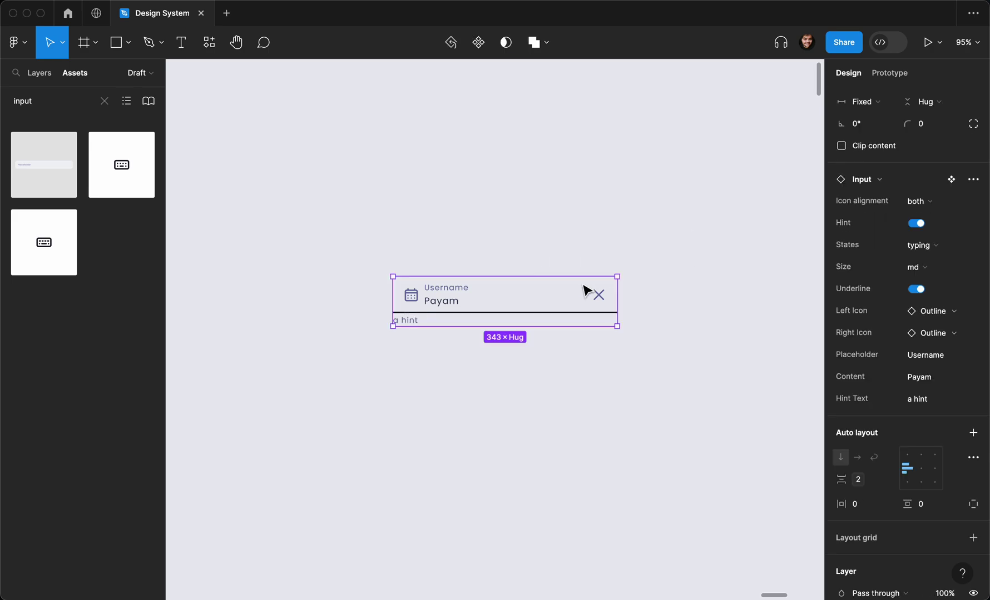
pyautogui.click(911, 269)
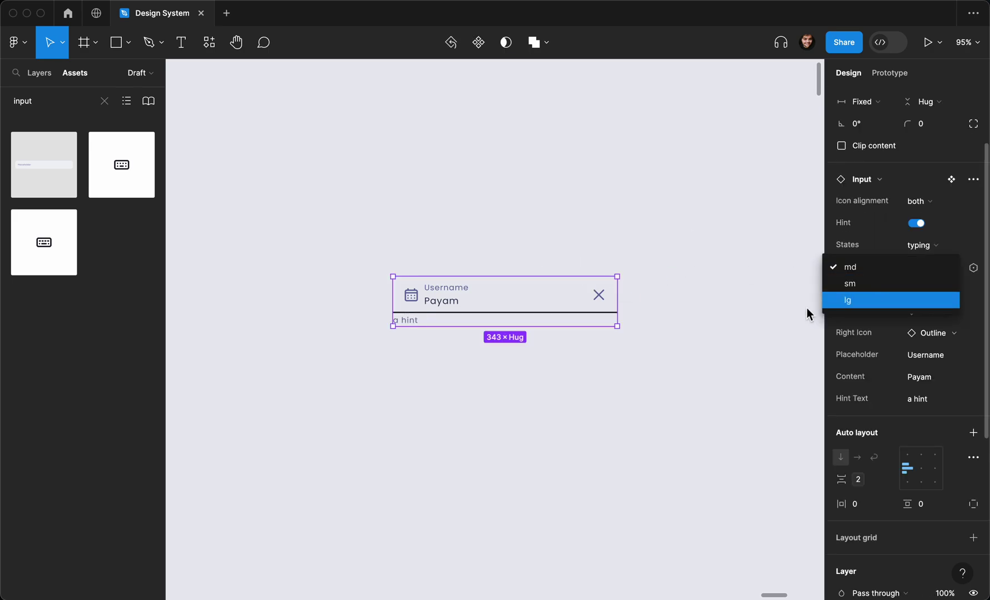
pyautogui.click(762, 309)
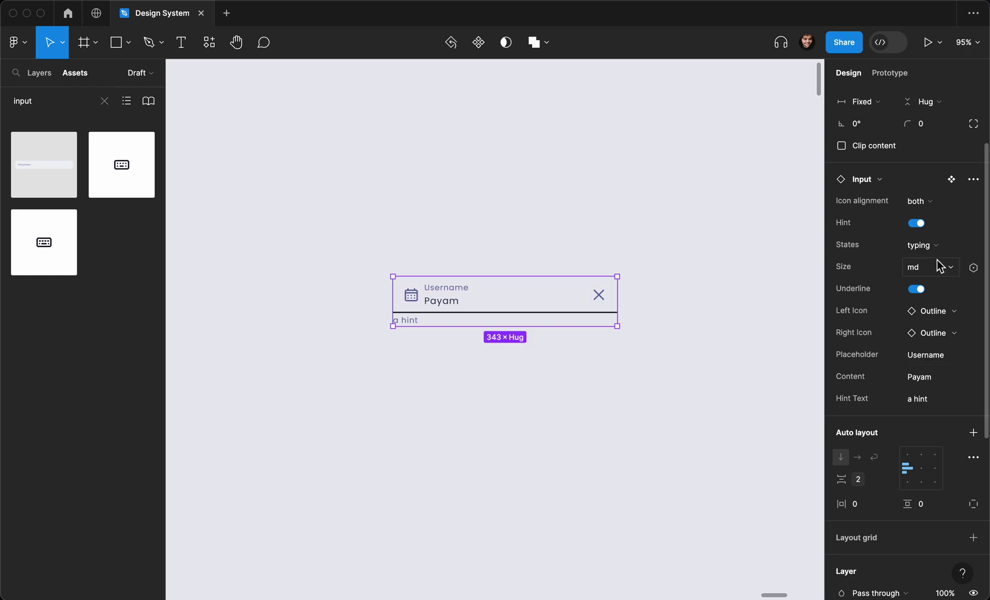
# Switch the Input to the error state and set its hint to 'This username already exists'.
pyautogui.click(922, 248)
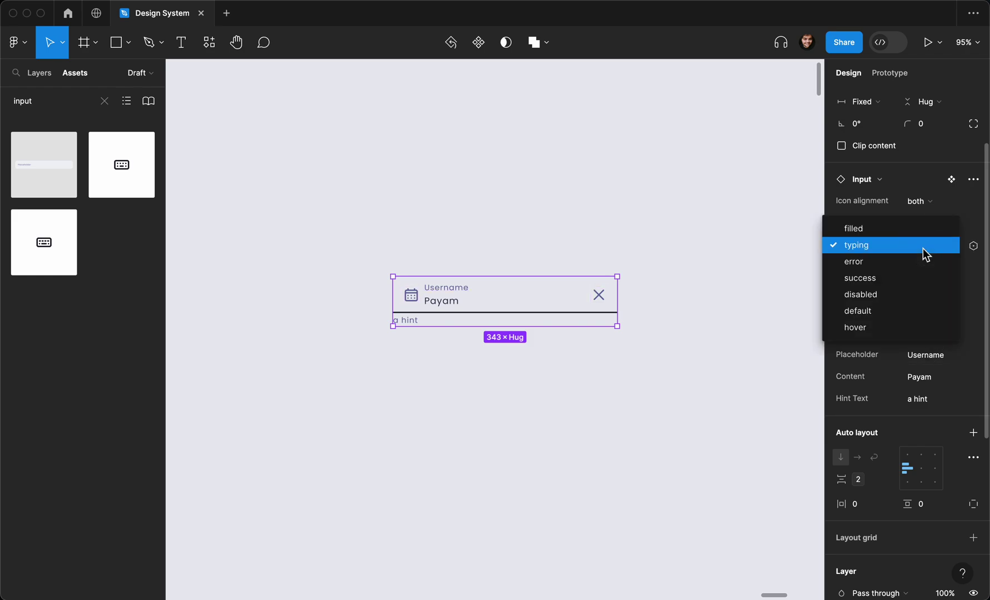
pyautogui.click(911, 278)
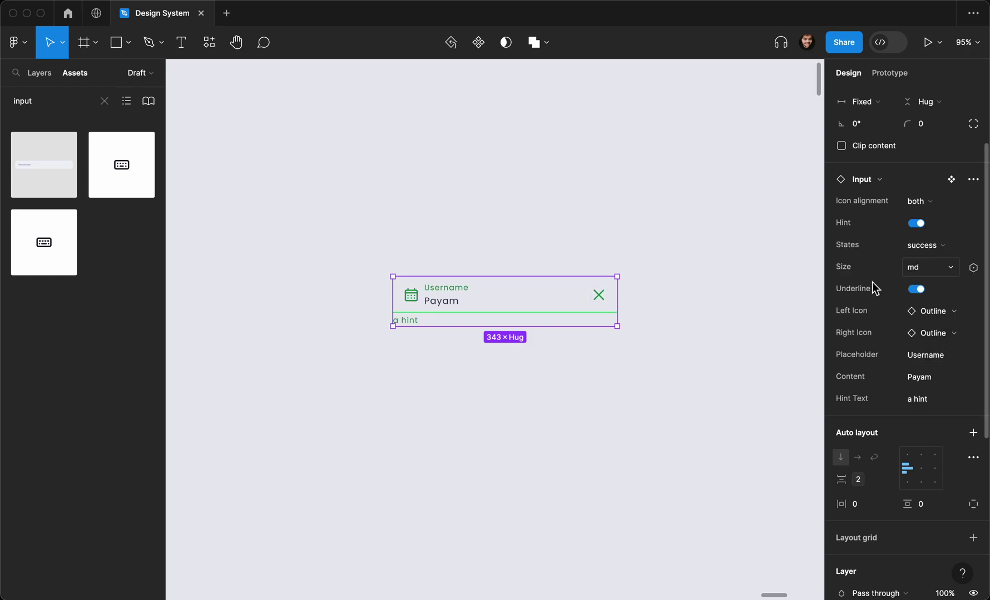
pyautogui.click(942, 268)
pyautogui.click(928, 250)
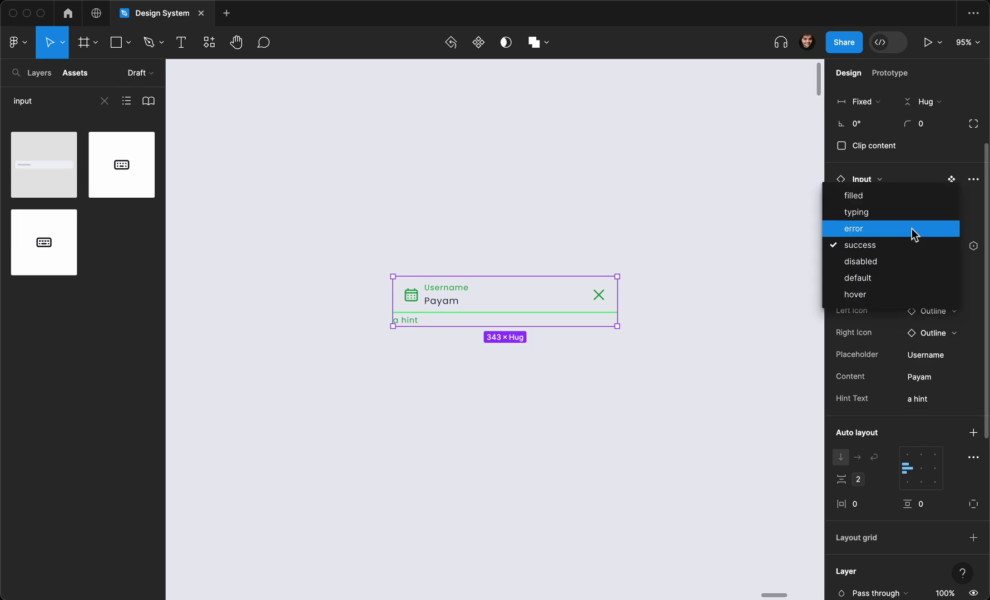
pyautogui.click(907, 232)
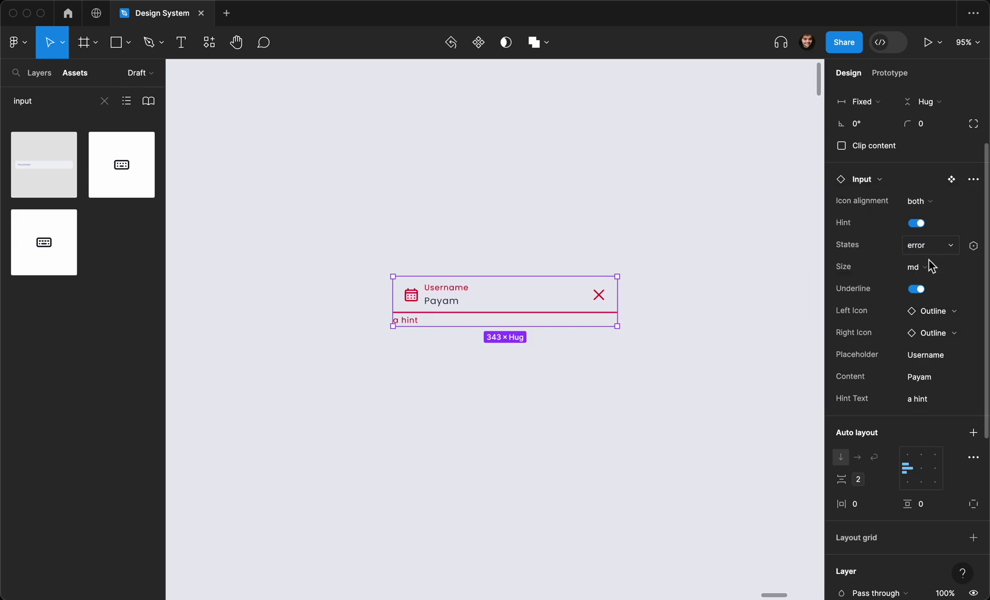
pyautogui.click(935, 250)
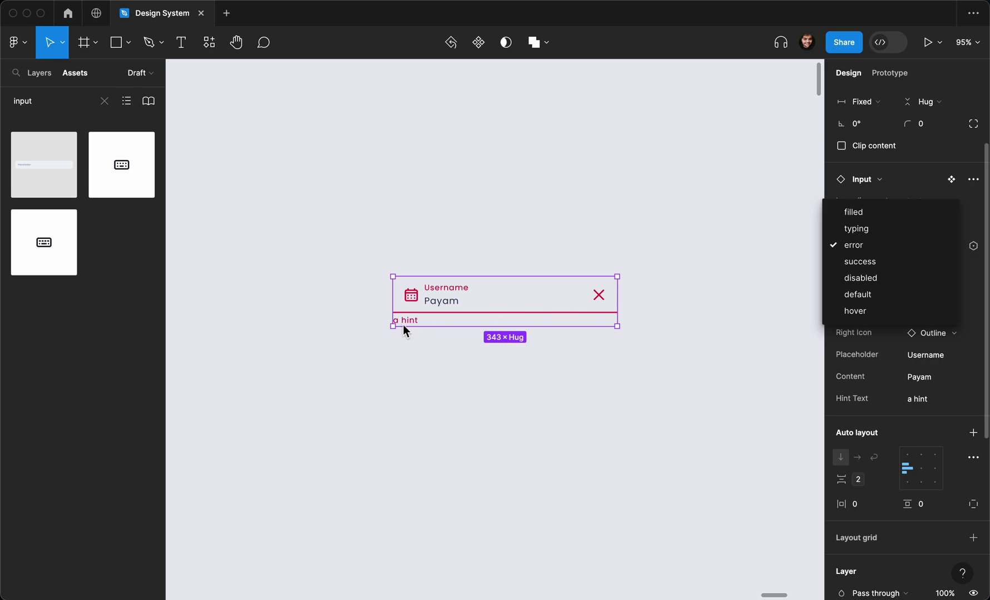
pyautogui.click(936, 398)
pyautogui.click(937, 400)
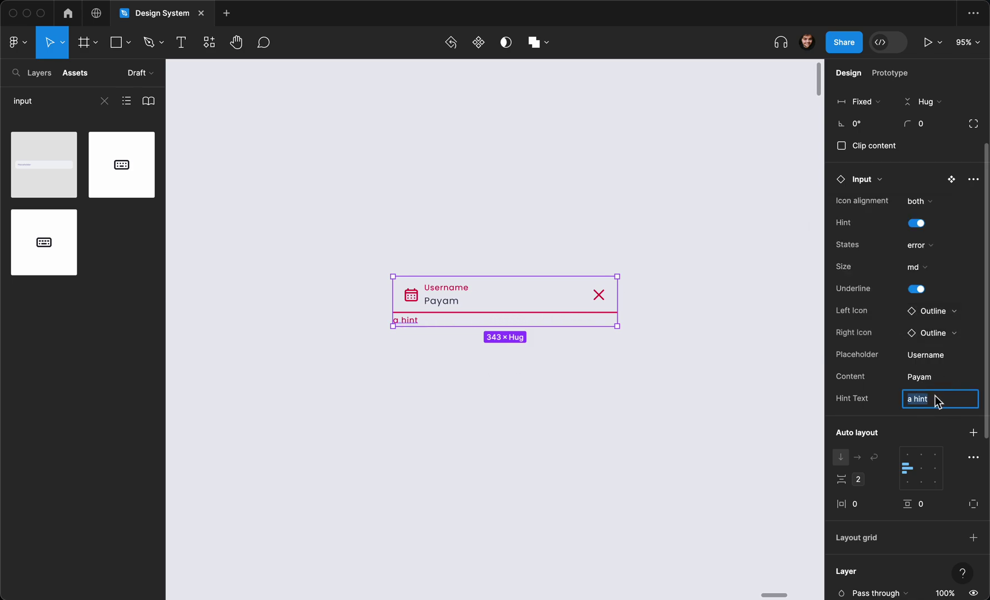
pyautogui.write('This username already exists')
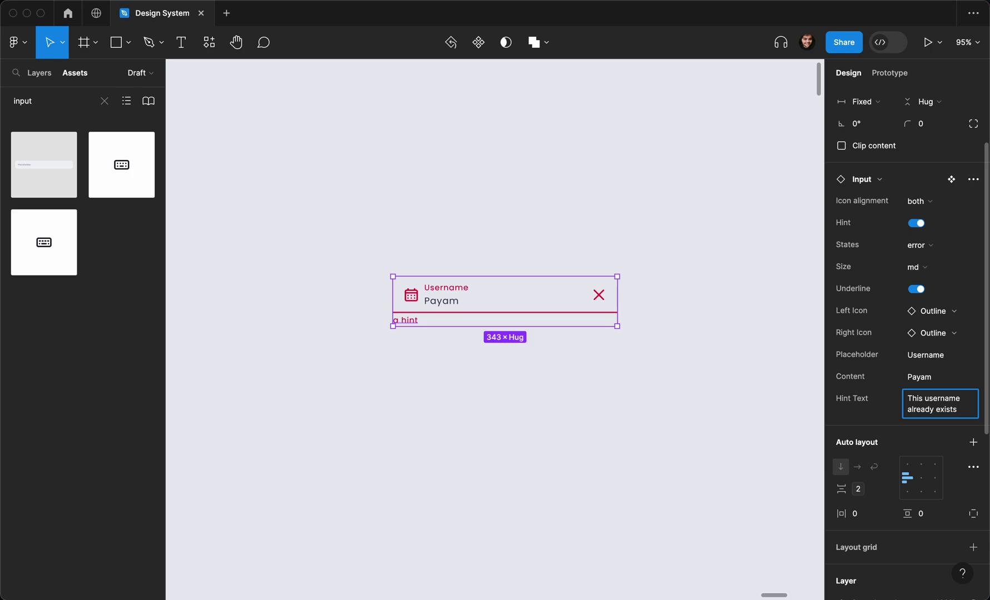
# Confirm the new hint text and switch the Input instance to its hover state.
pyautogui.press('Return')
pyautogui.click(621, 329)
pyautogui.click(616, 298)
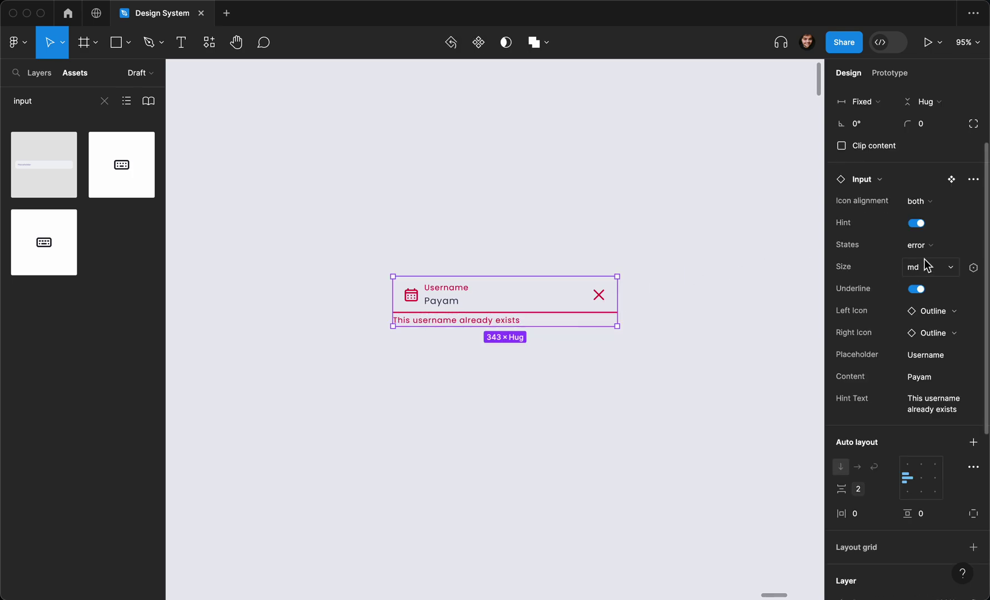
pyautogui.click(936, 245)
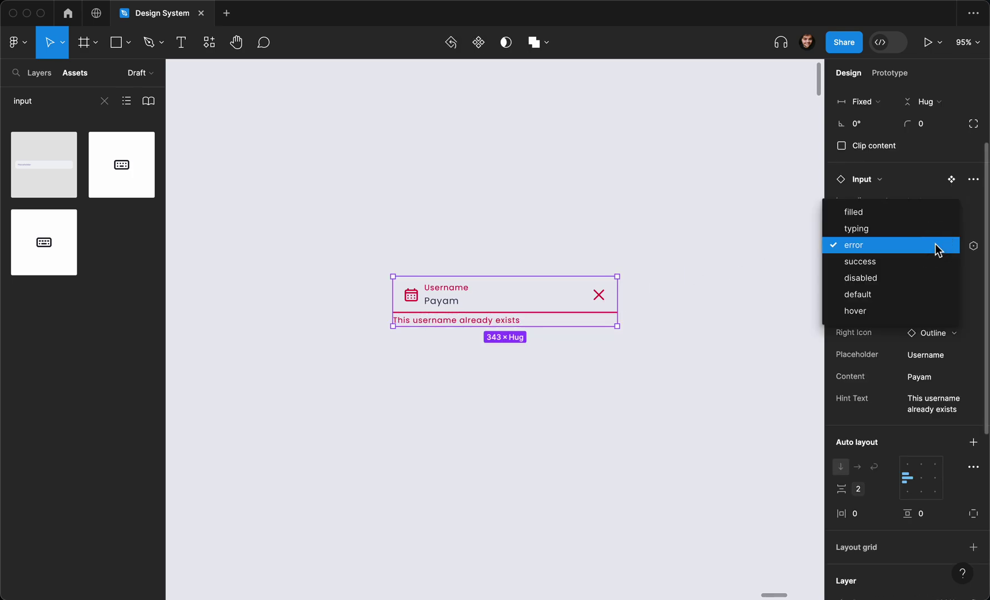
pyautogui.click(886, 318)
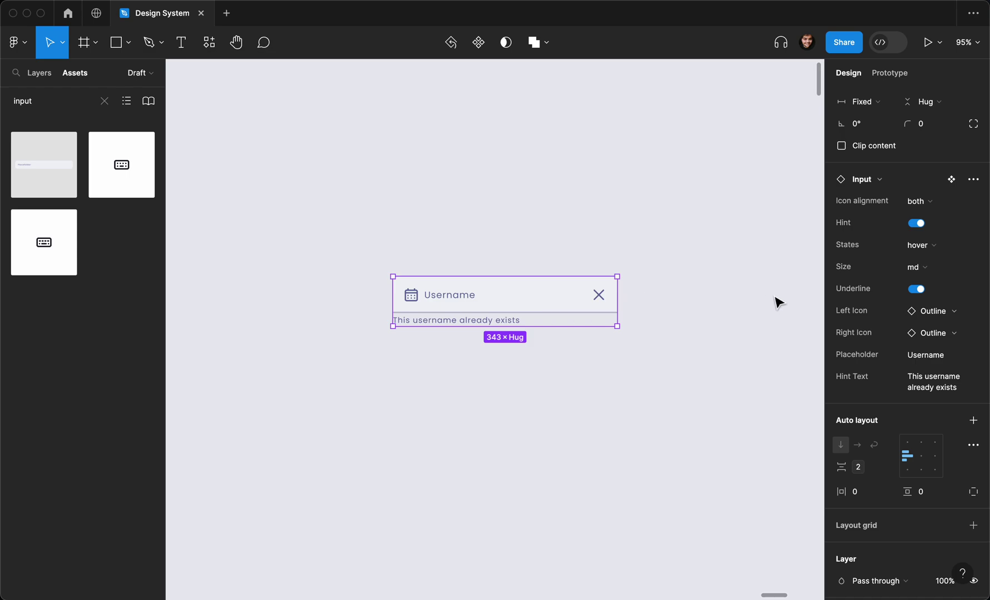
pyautogui.click(914, 356)
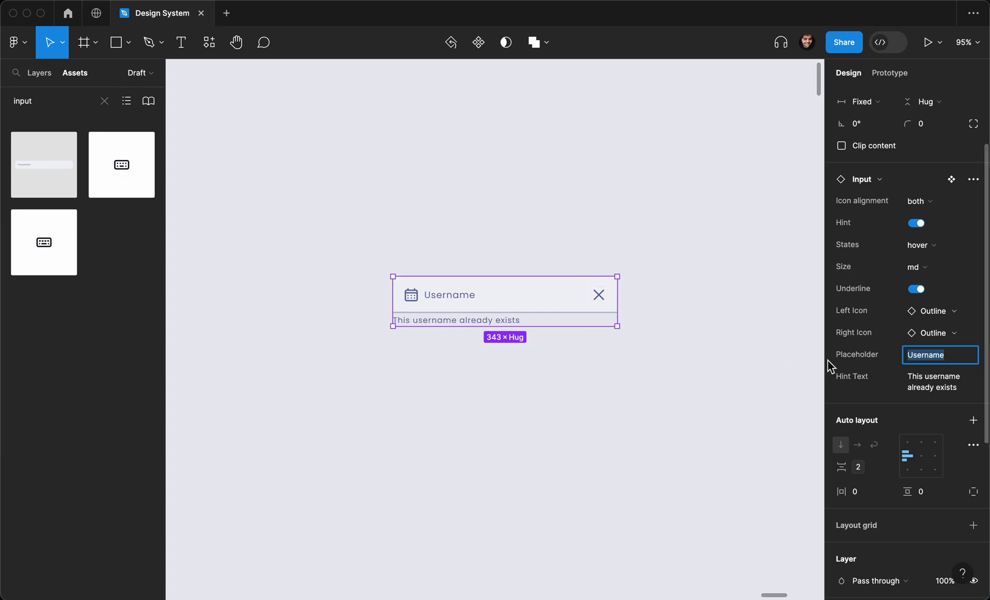
pyautogui.press('Escape')
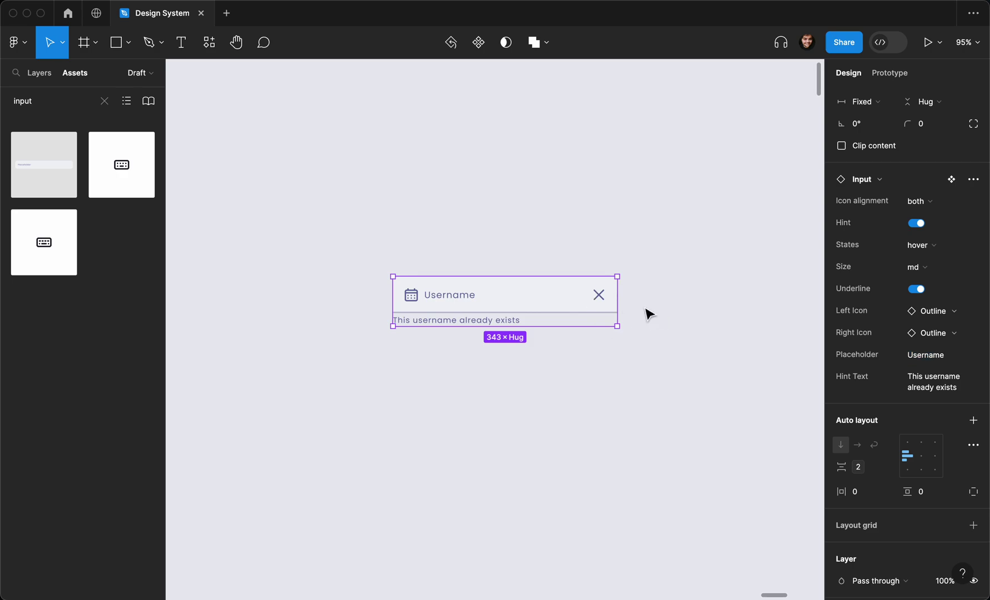
# Switch the Input instance to the filled state showing Payam.
pyautogui.scroll(-5, 543, 371)
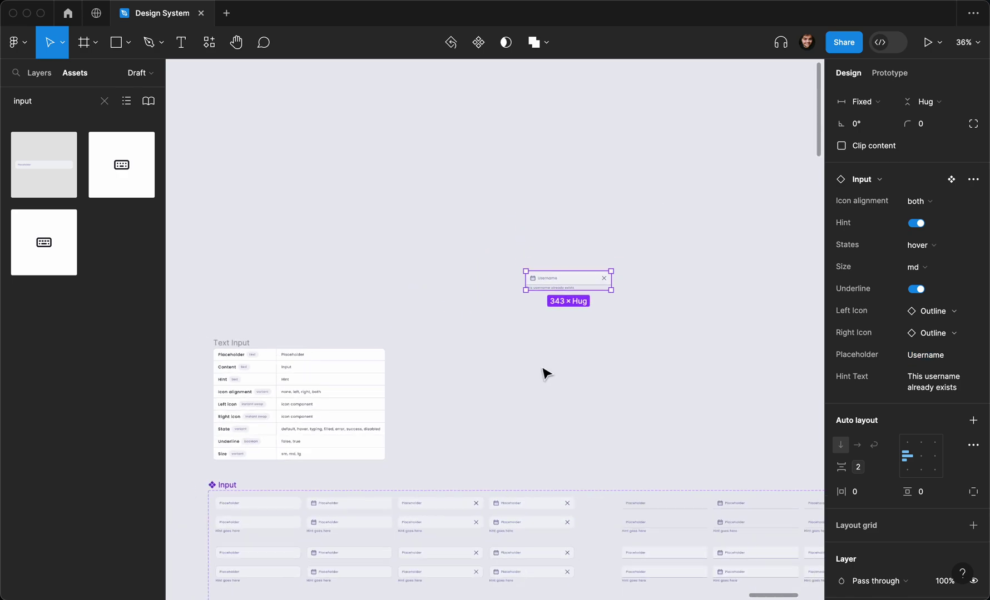
pyautogui.scroll(3, 567, 367)
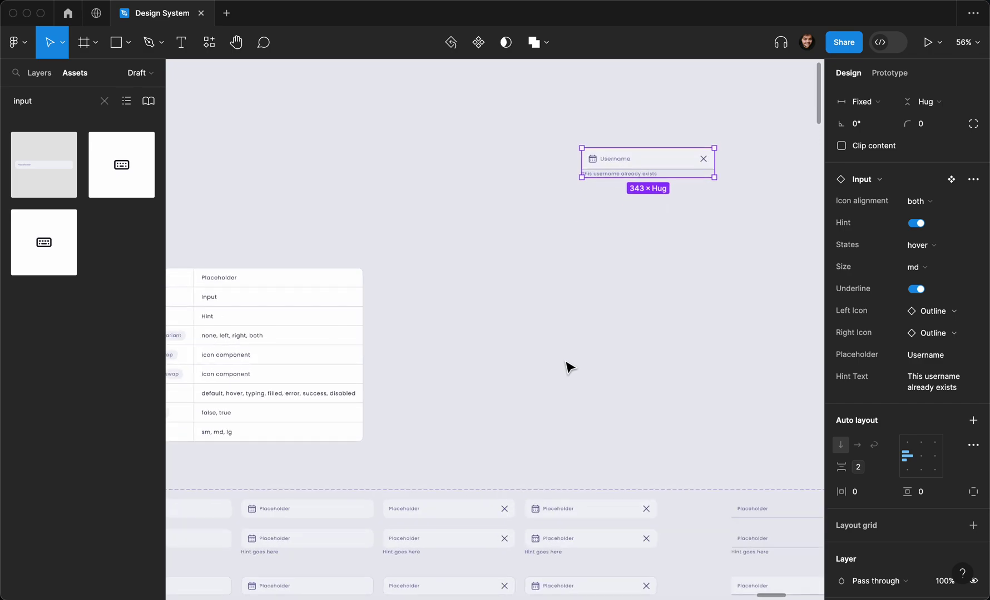
pyautogui.scroll(5, 567, 367)
pyautogui.click(916, 246)
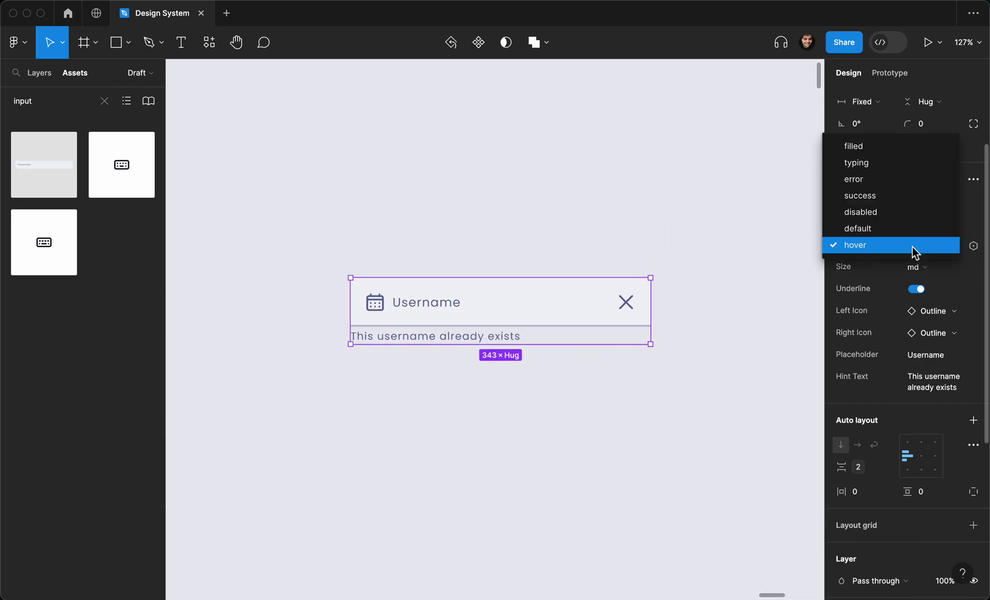
pyautogui.click(883, 147)
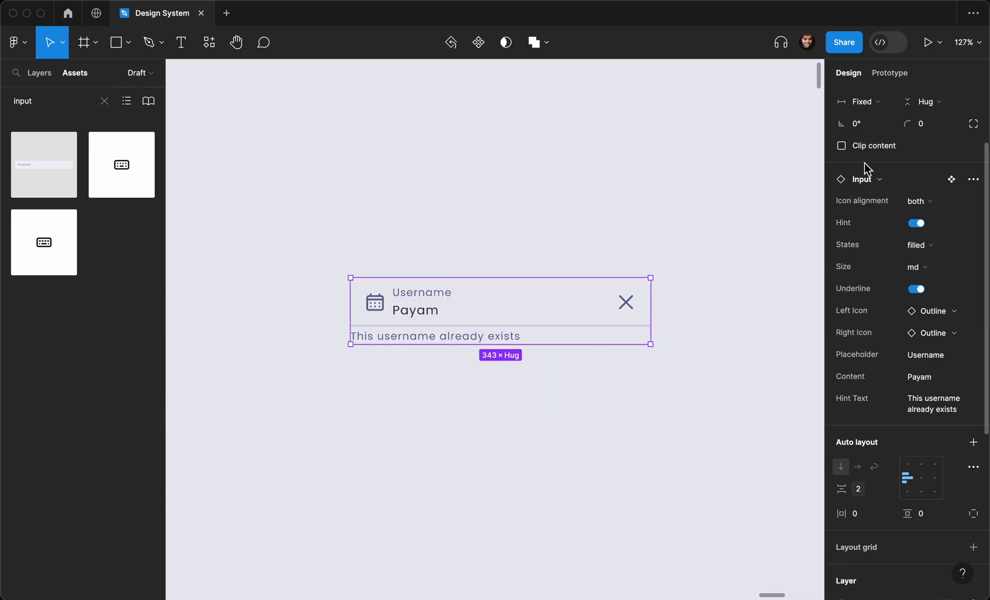
pyautogui.click(575, 249)
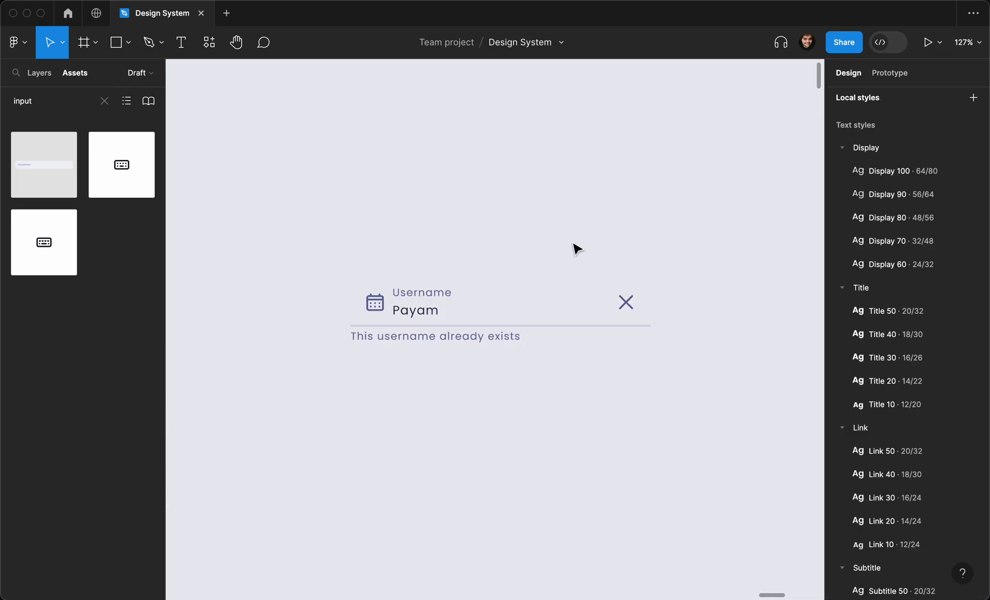
# Turn off the Input instance's underline and preview the boxed field.
pyautogui.click(414, 319)
pyautogui.click(416, 251)
pyautogui.click(462, 309)
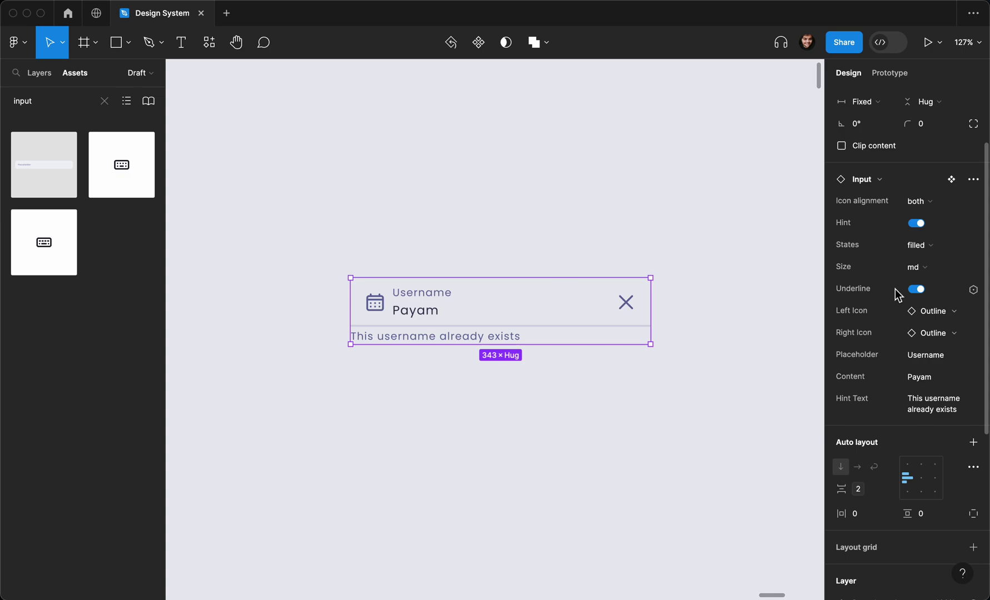
pyautogui.click(915, 291)
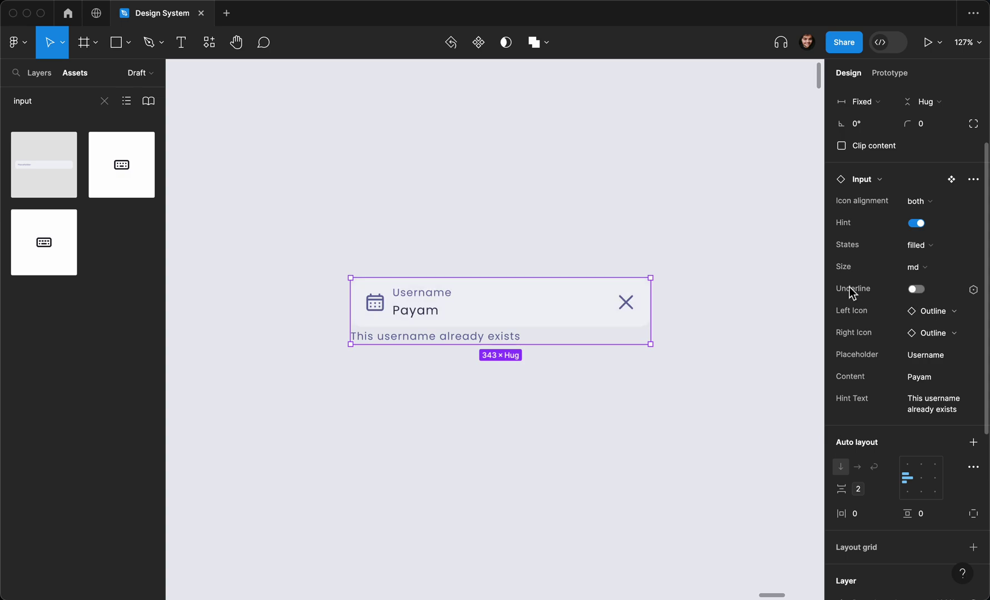
pyautogui.click(712, 261)
pyautogui.scroll(-2, 527, 243)
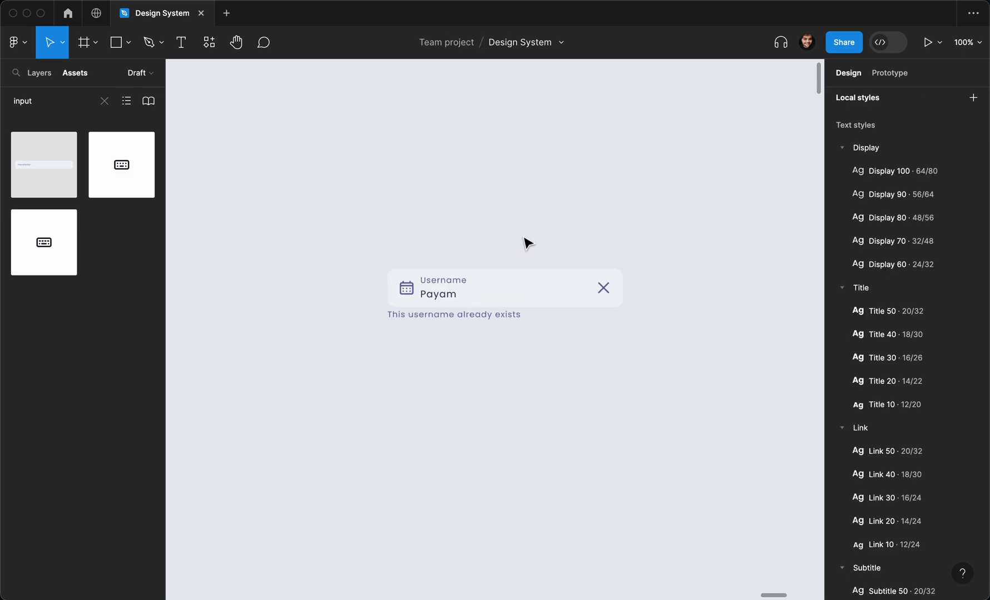
pyautogui.scroll(-6, 527, 243)
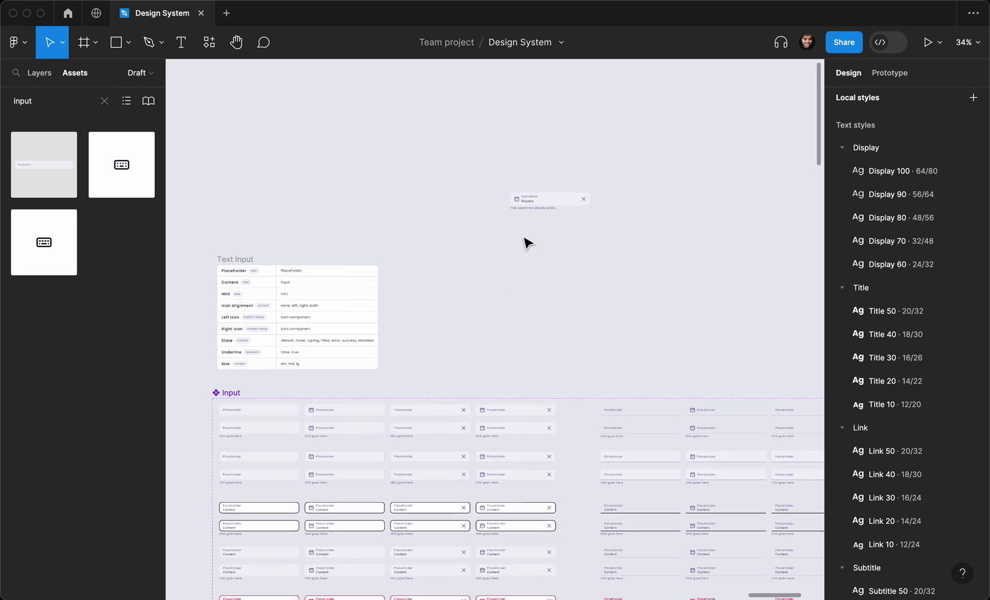
pyautogui.scroll(-3, 527, 247)
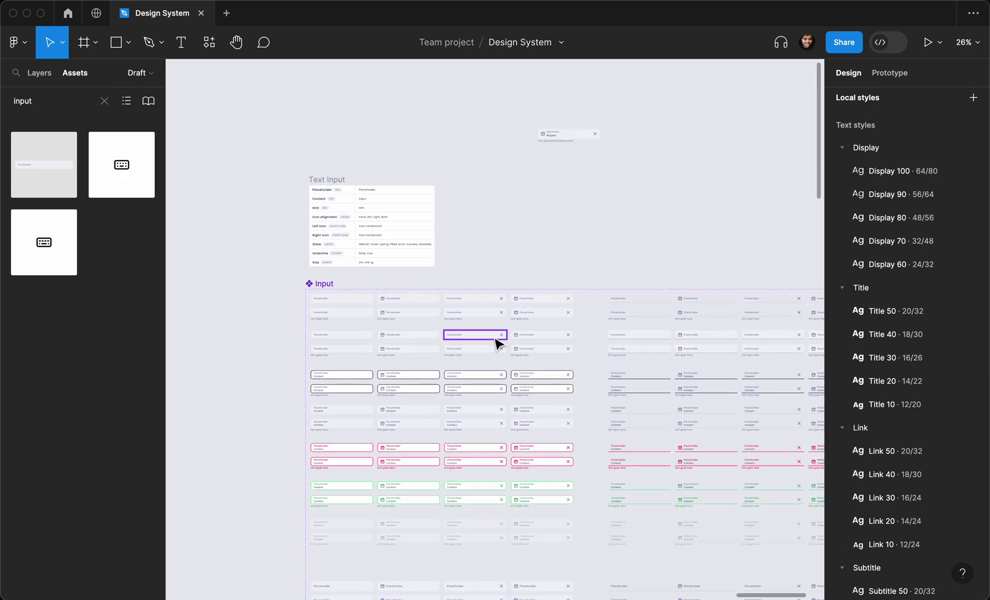
pyautogui.scroll(-3, 533, 345)
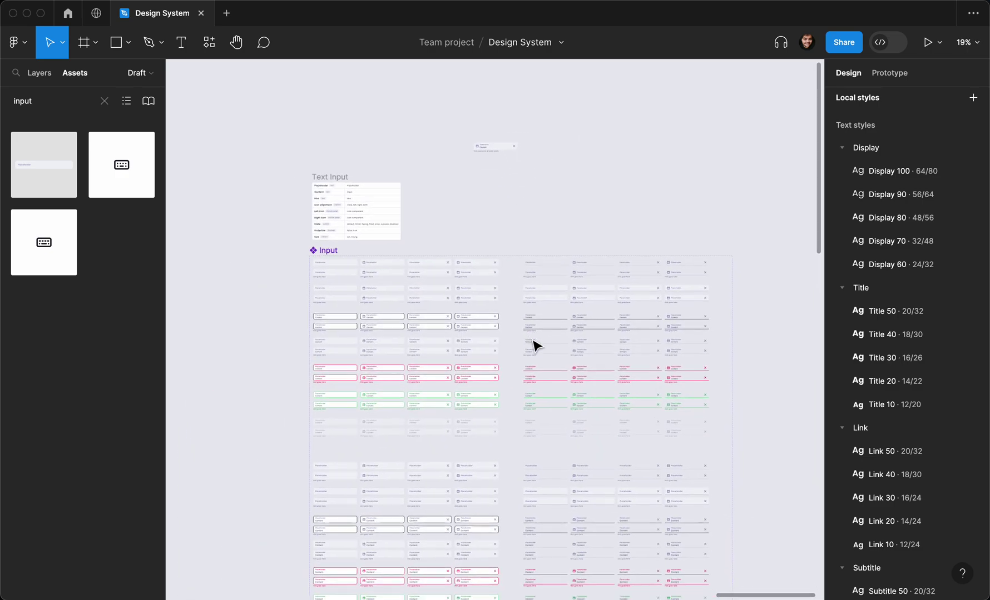
pyautogui.scroll(5, 532, 346)
pyautogui.scroll(6, 534, 346)
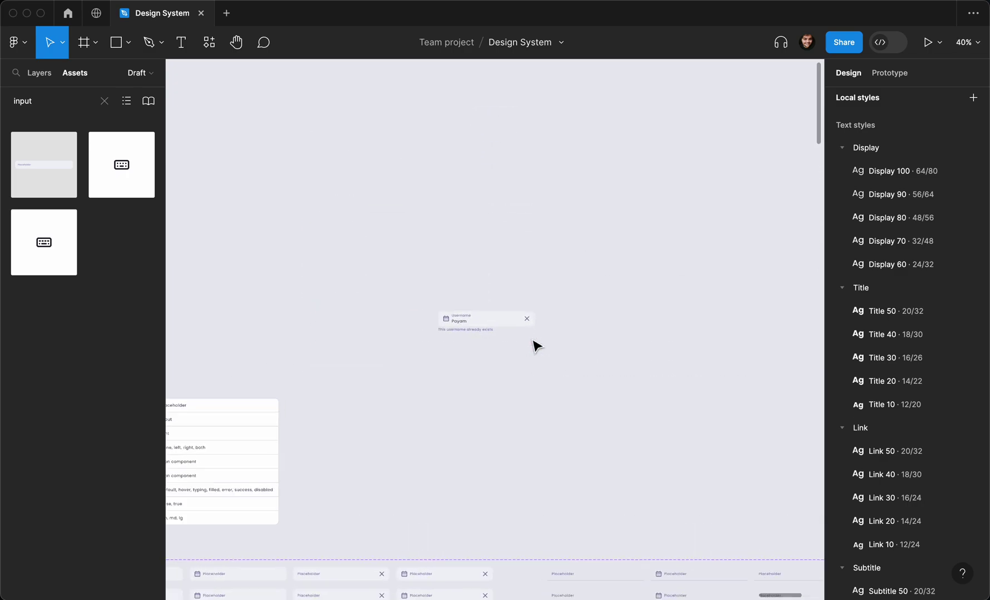
pyautogui.scroll(-1, 534, 345)
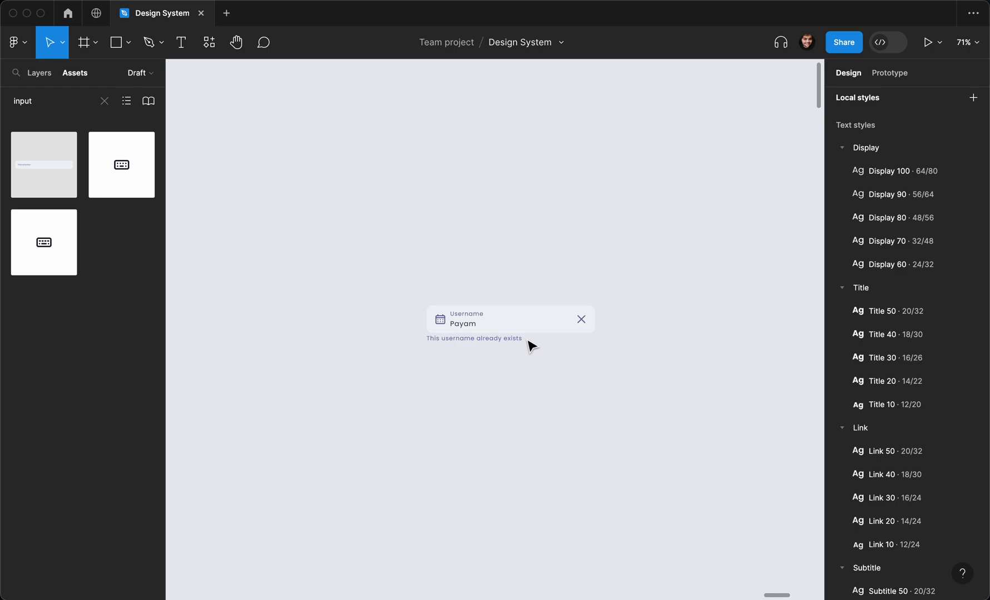
pyautogui.scroll(-3, 527, 354)
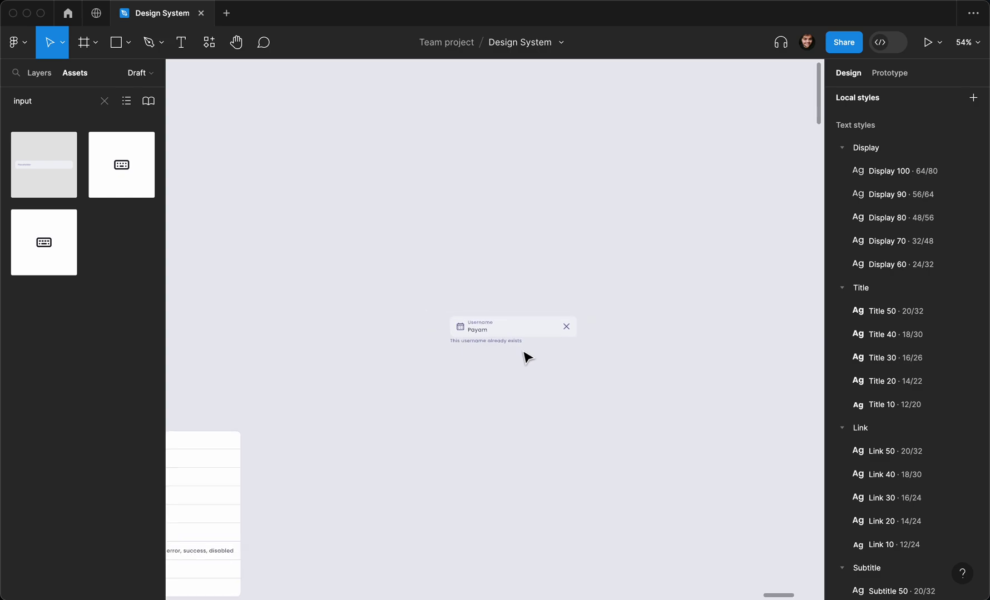
pyautogui.scroll(-3, 527, 357)
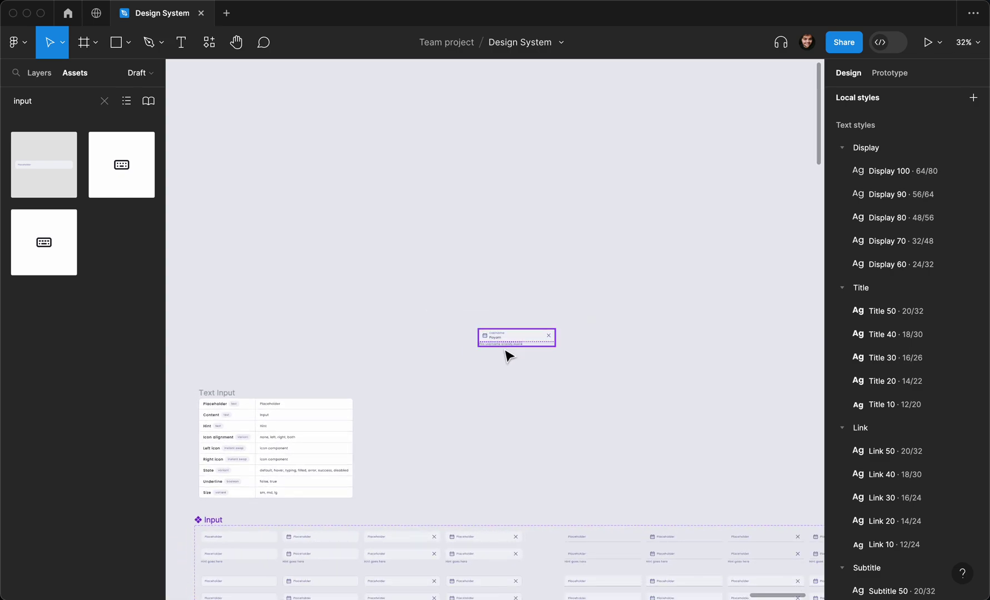
pyautogui.hscroll(2, 508, 356)
pyautogui.scroll(-2, 508, 356)
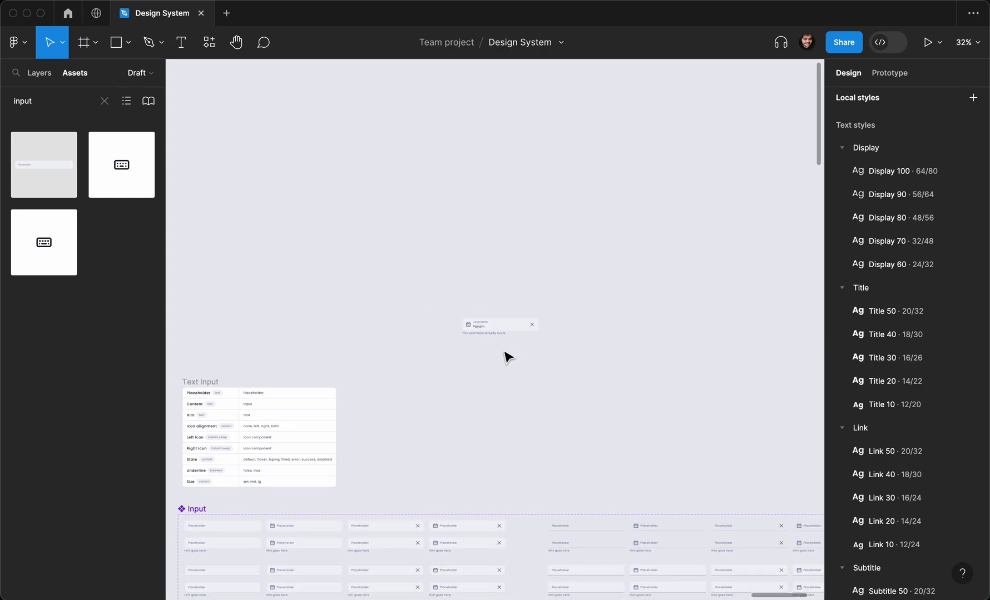
pyautogui.scroll(3, 508, 356)
pyautogui.scroll(-3, 508, 356)
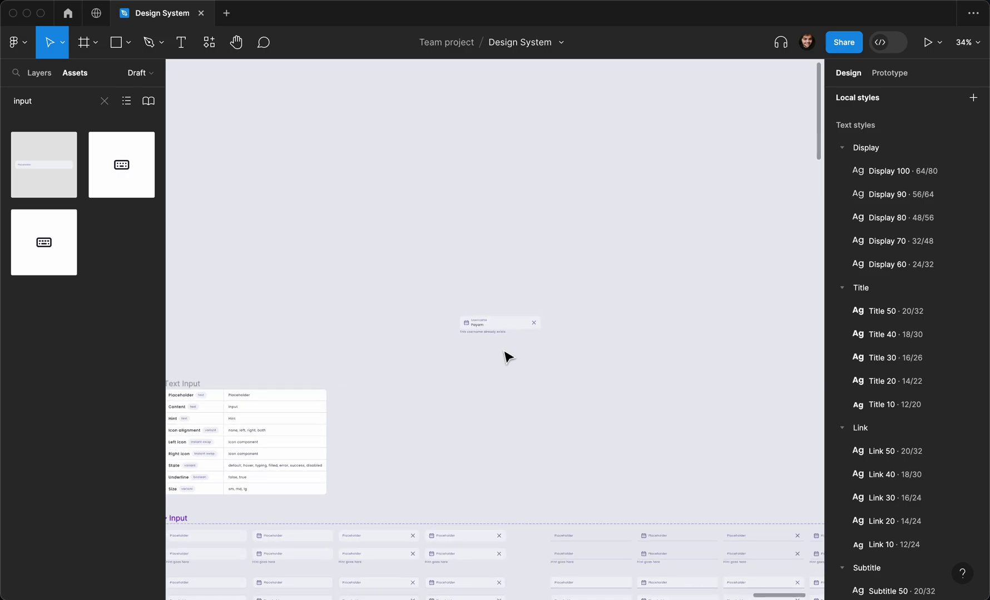
pyautogui.scroll(-2, 508, 357)
pyautogui.hscroll(-1, 508, 357)
pyautogui.scroll(-1, 508, 356)
pyautogui.hscroll(-1, 508, 356)
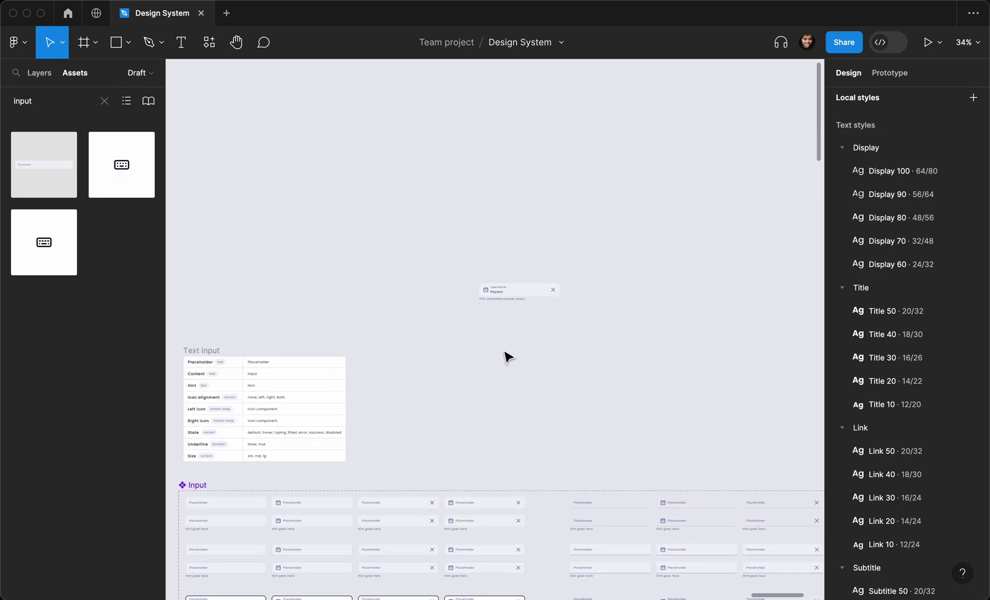